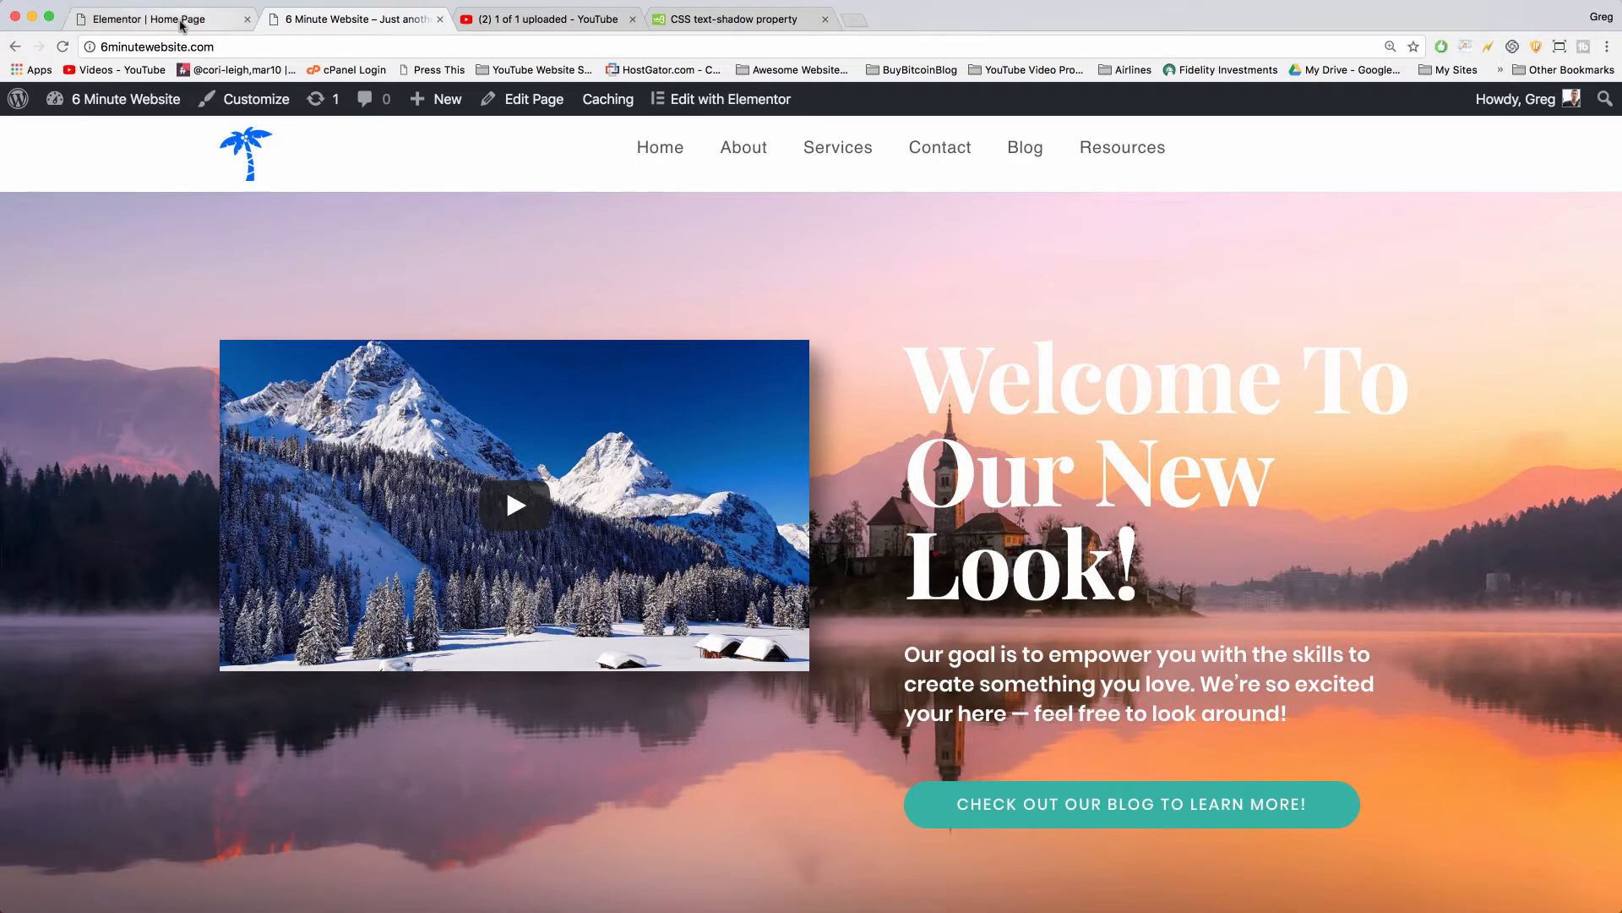
Step: Compare the finished header design in the Elementor editor with the live home page
{"action": "left_click", "coordinate": [160, 19]}
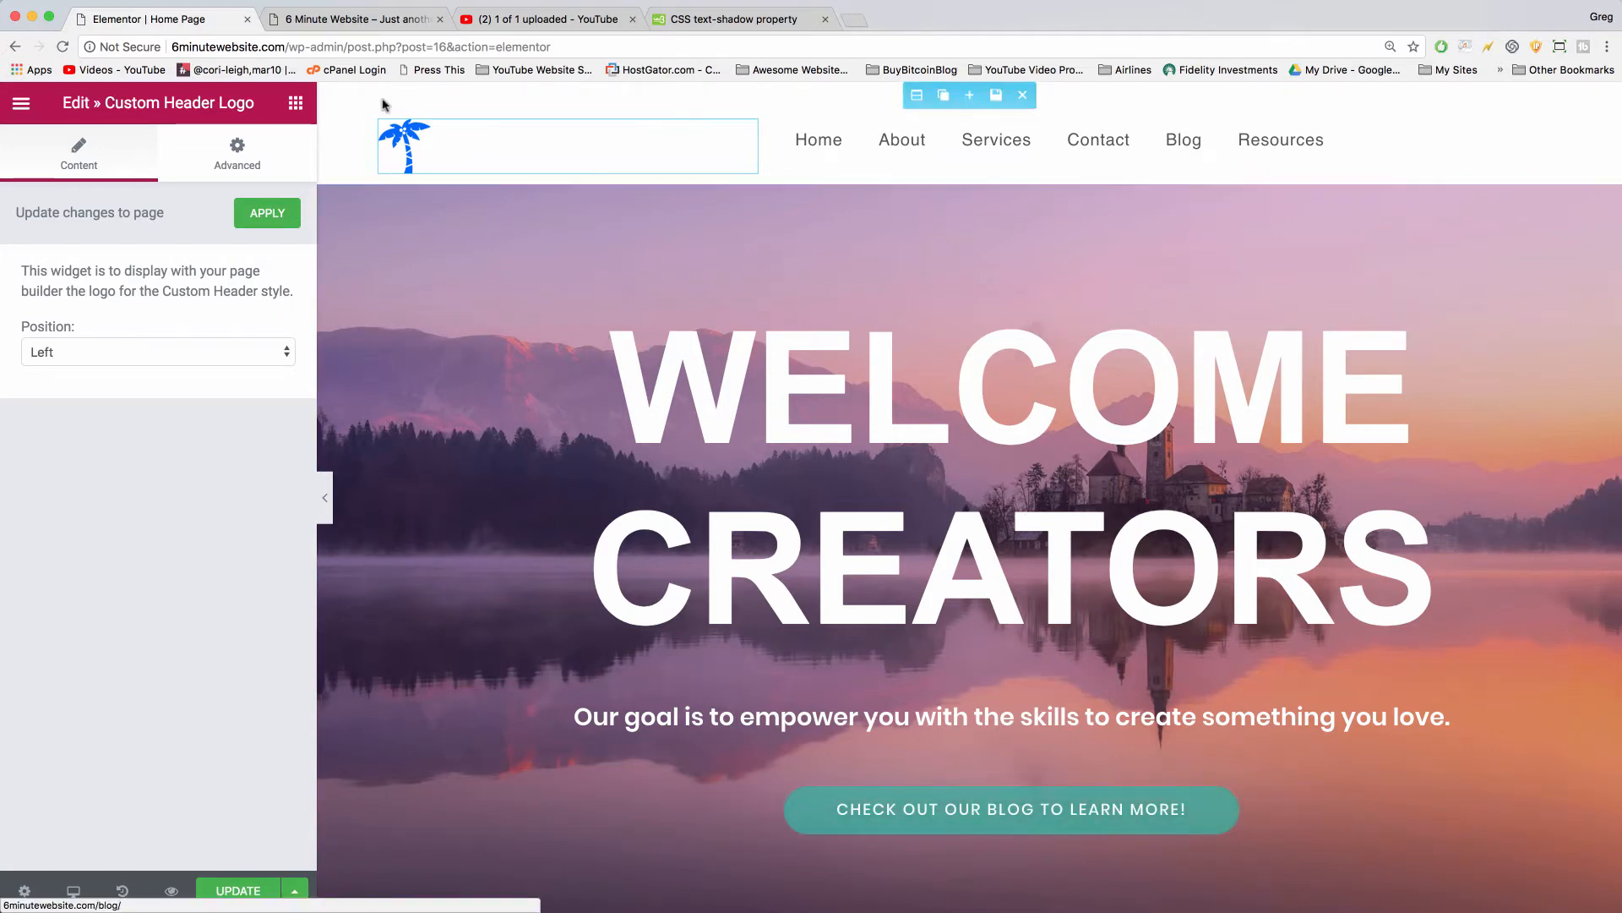
{"action": "left_click", "coordinate": [382, 20]}
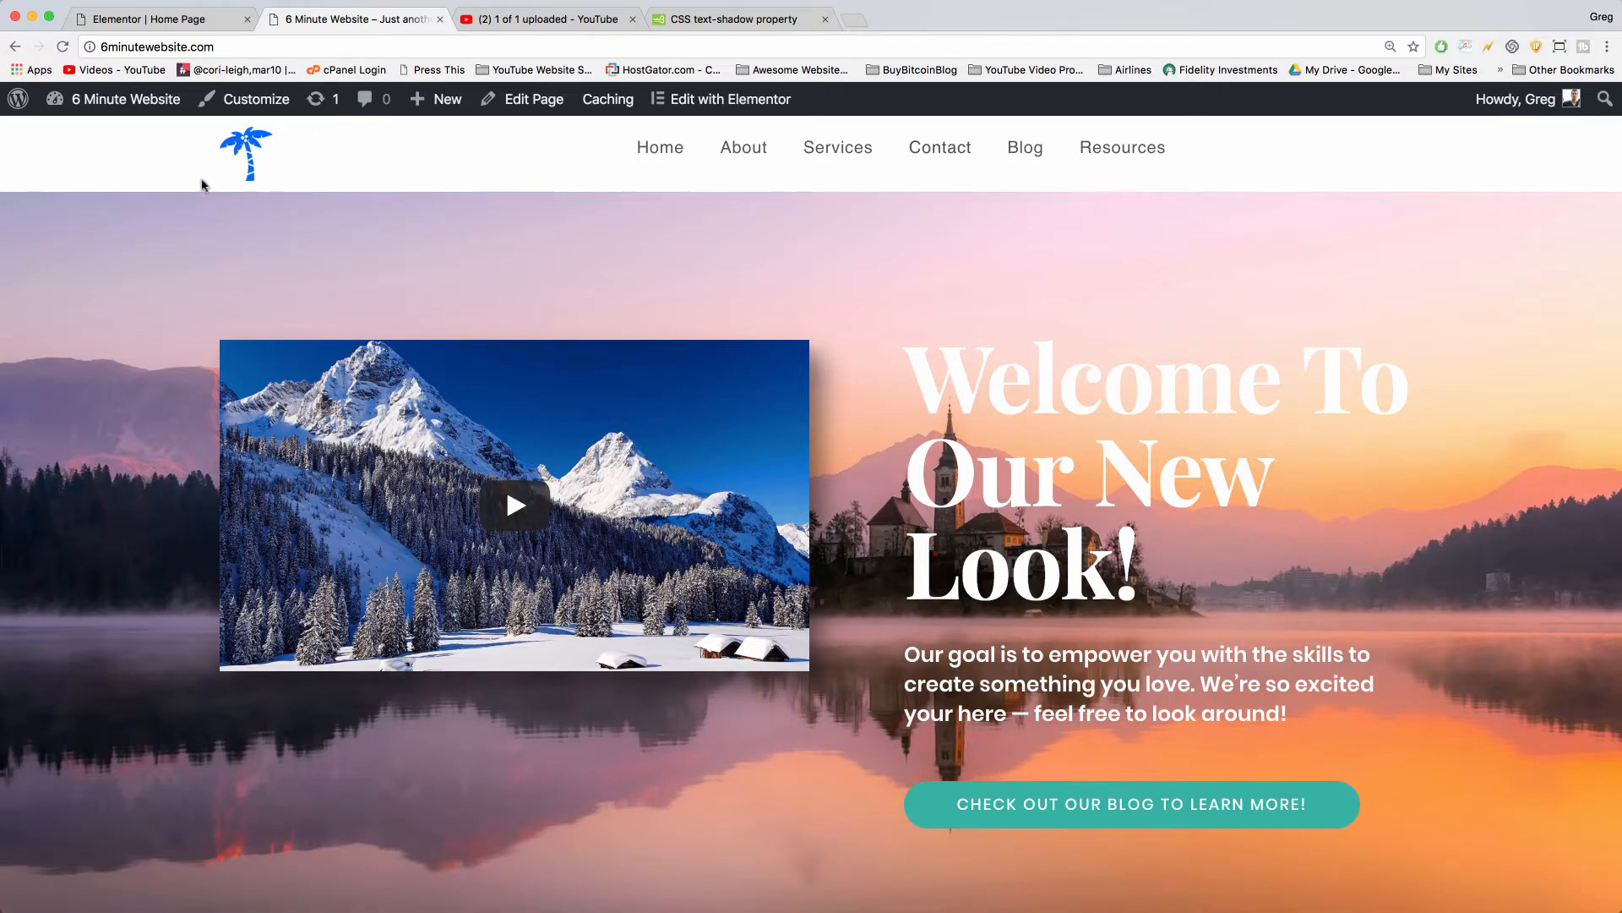
{"action": "left_click", "coordinate": [200, 29]}
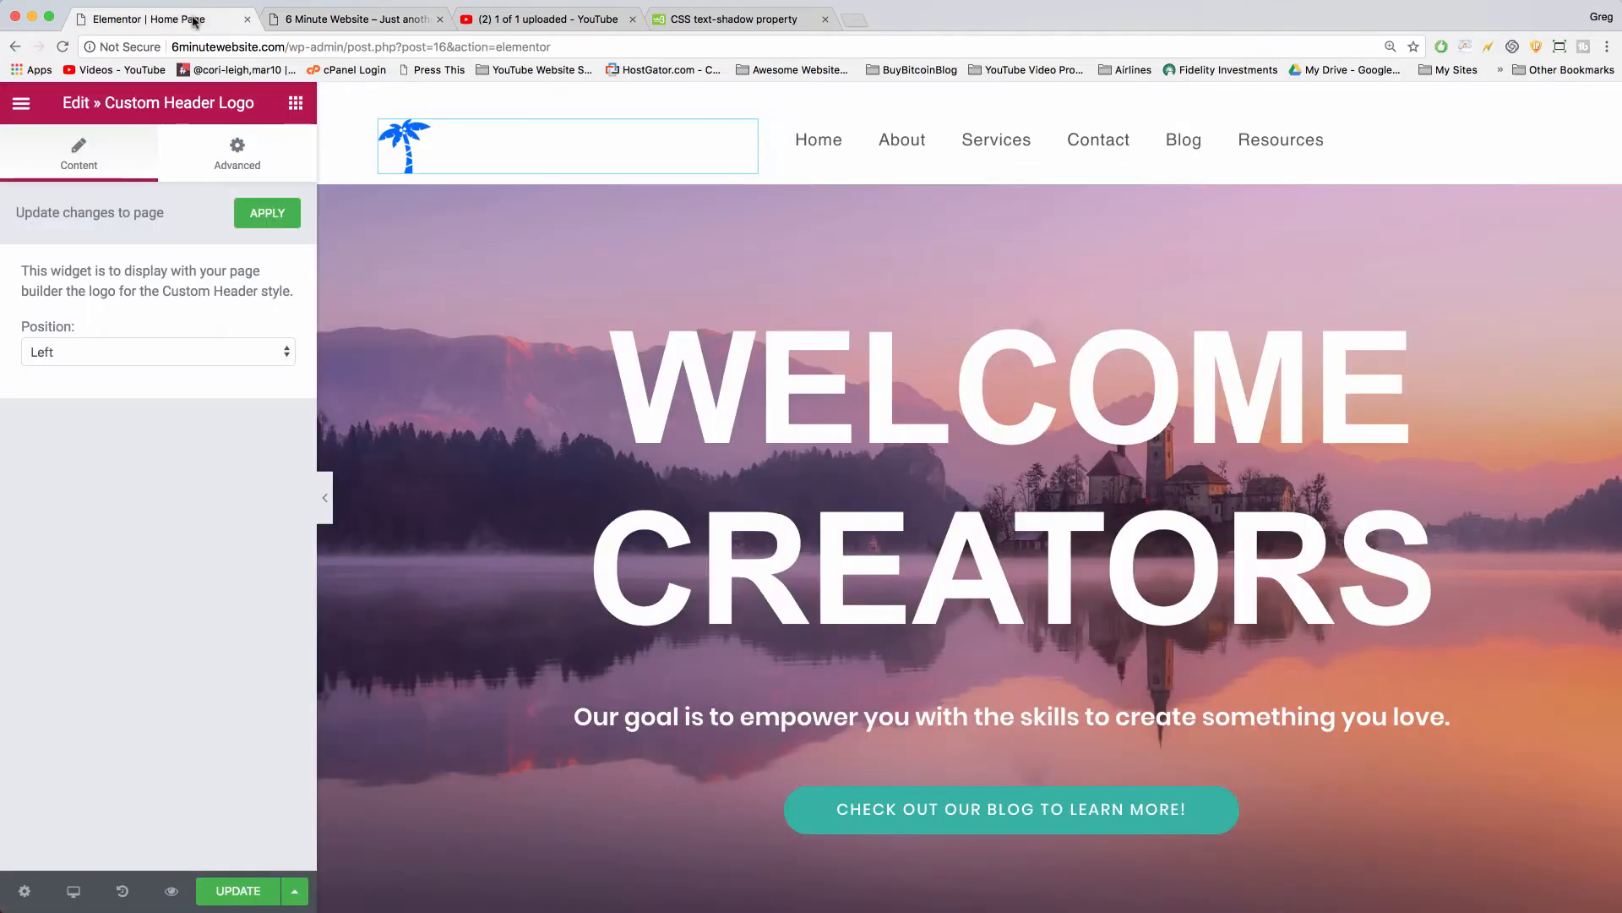
{"action": "left_click", "coordinate": [569, 20]}
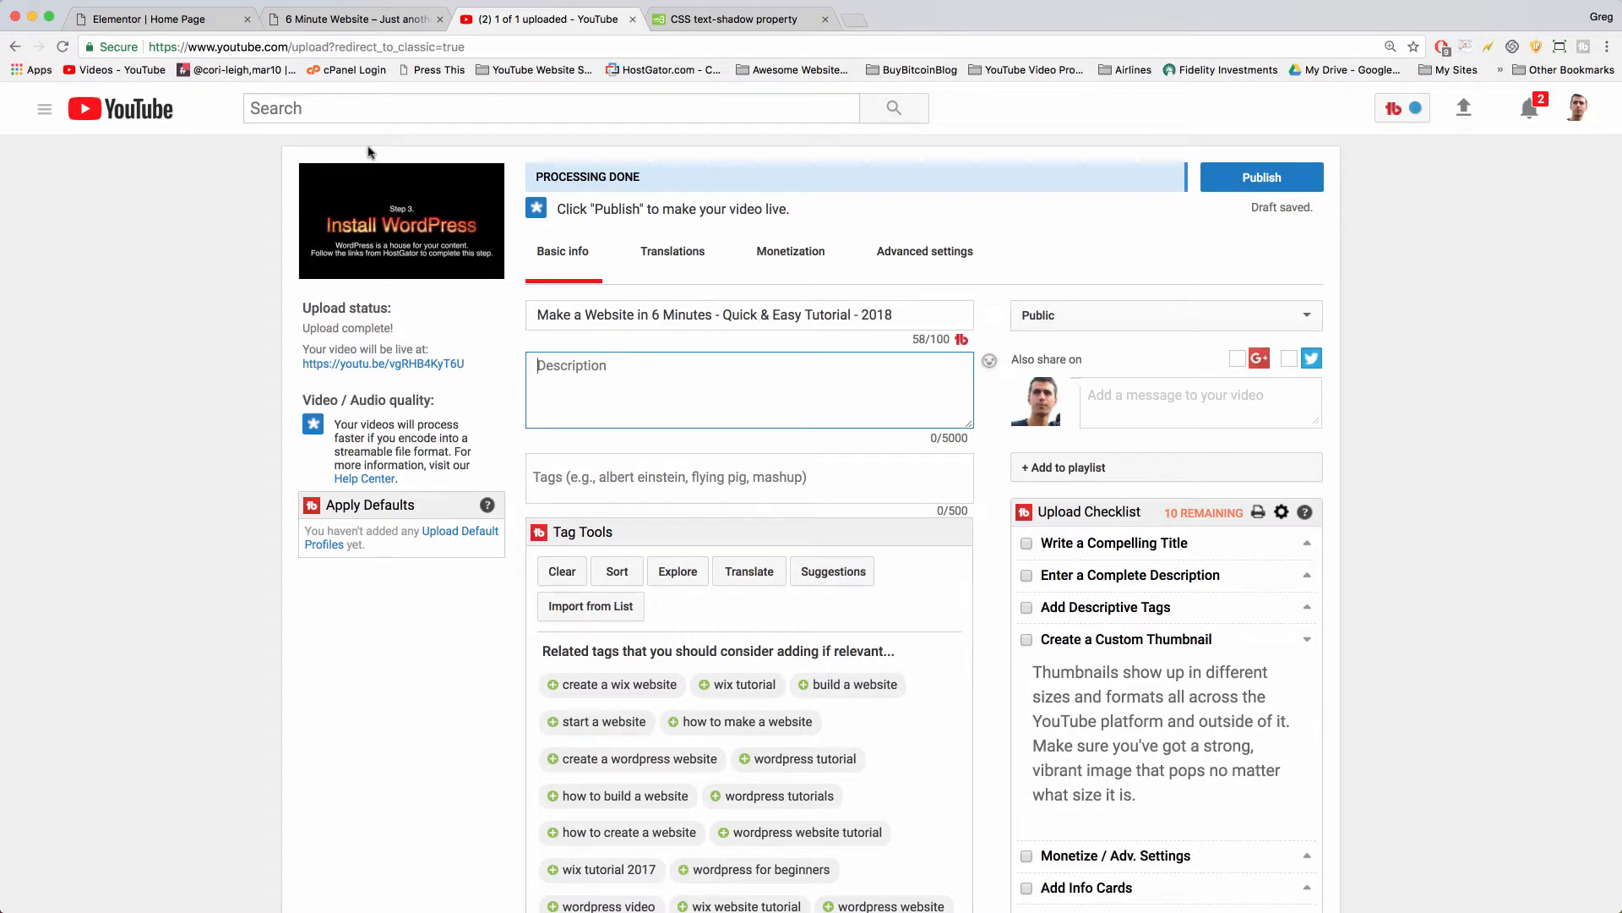
{"action": "left_click", "coordinate": [324, 23]}
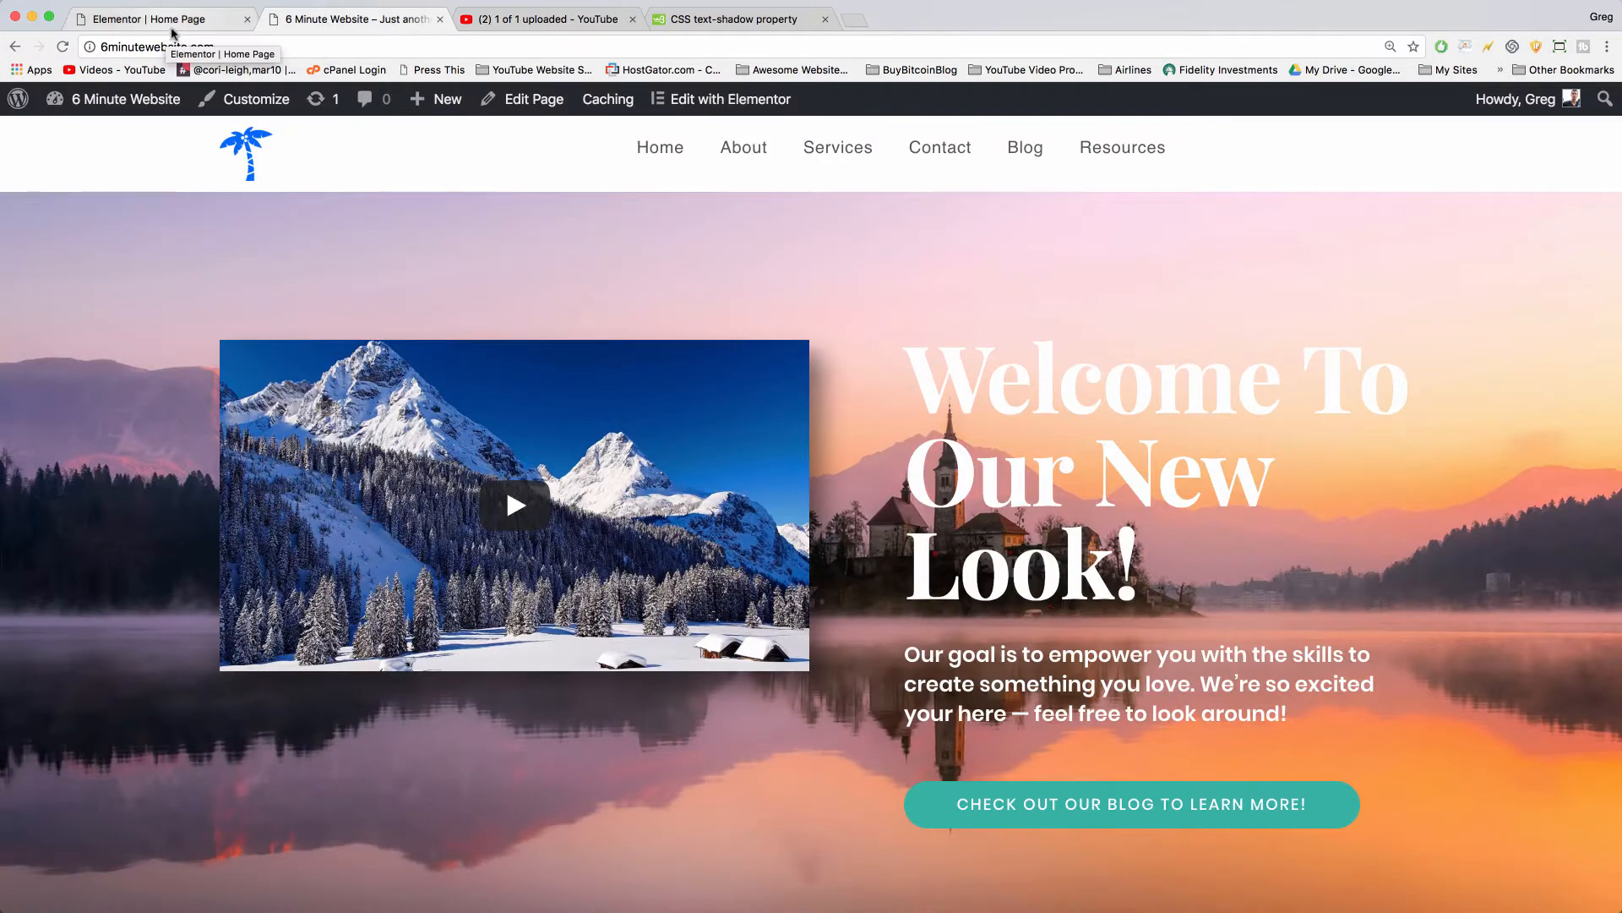
{"action": "left_click", "coordinate": [194, 23]}
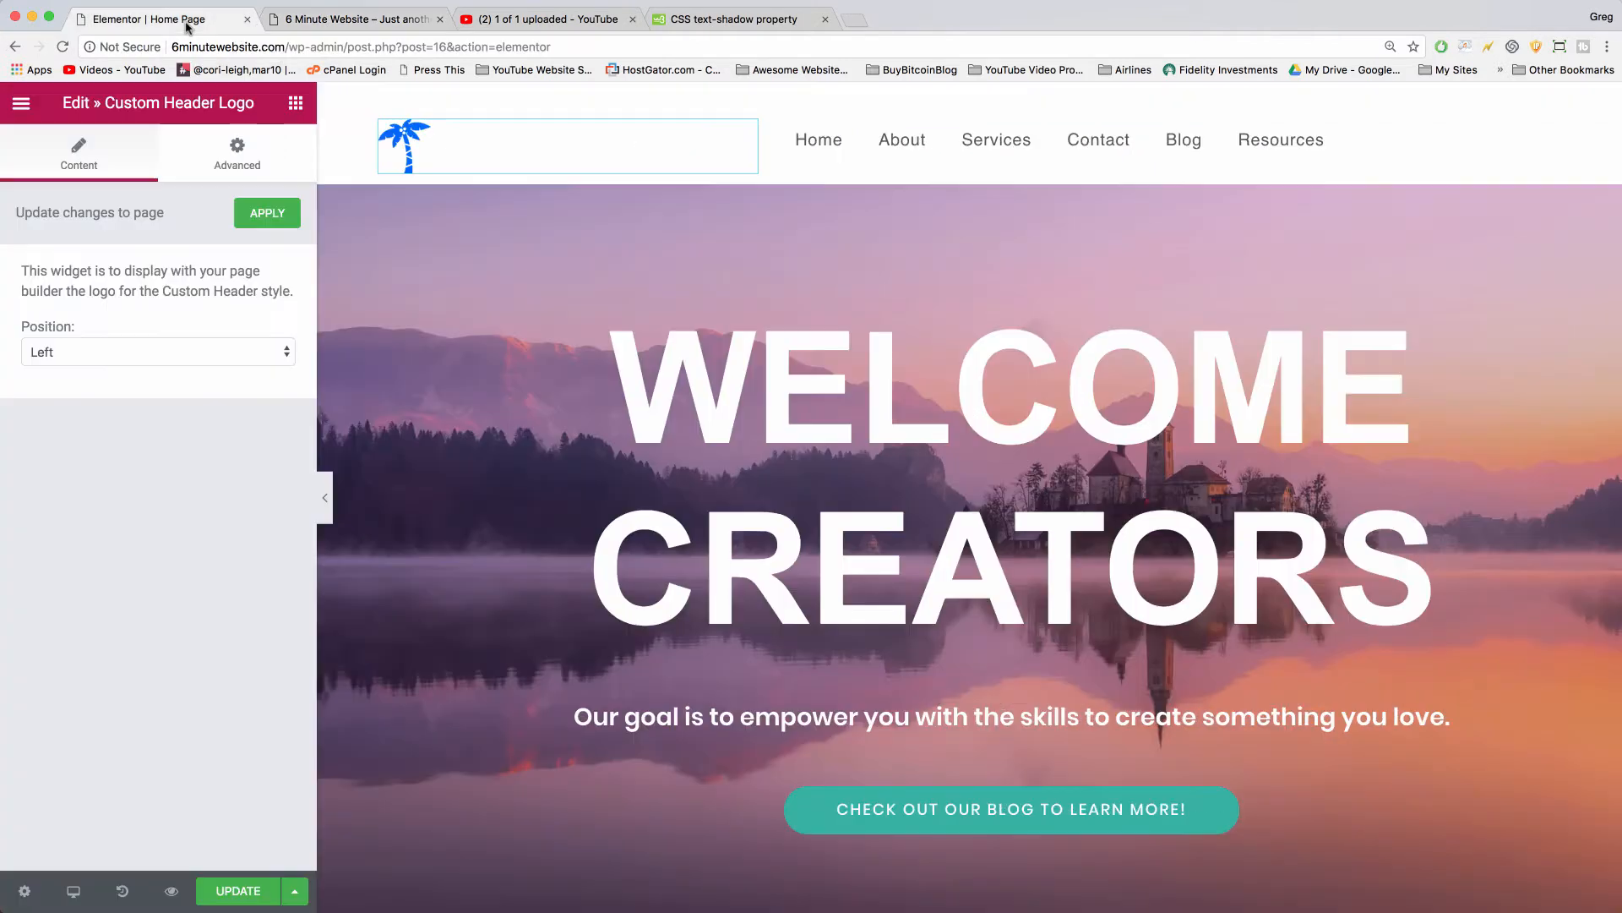
Step: Close the existing Elementor tab without saving and open the live home page for editing in Elementor
{"action": "left_click", "coordinate": [247, 19]}
{"action": "left_click", "coordinate": [983, 312]}
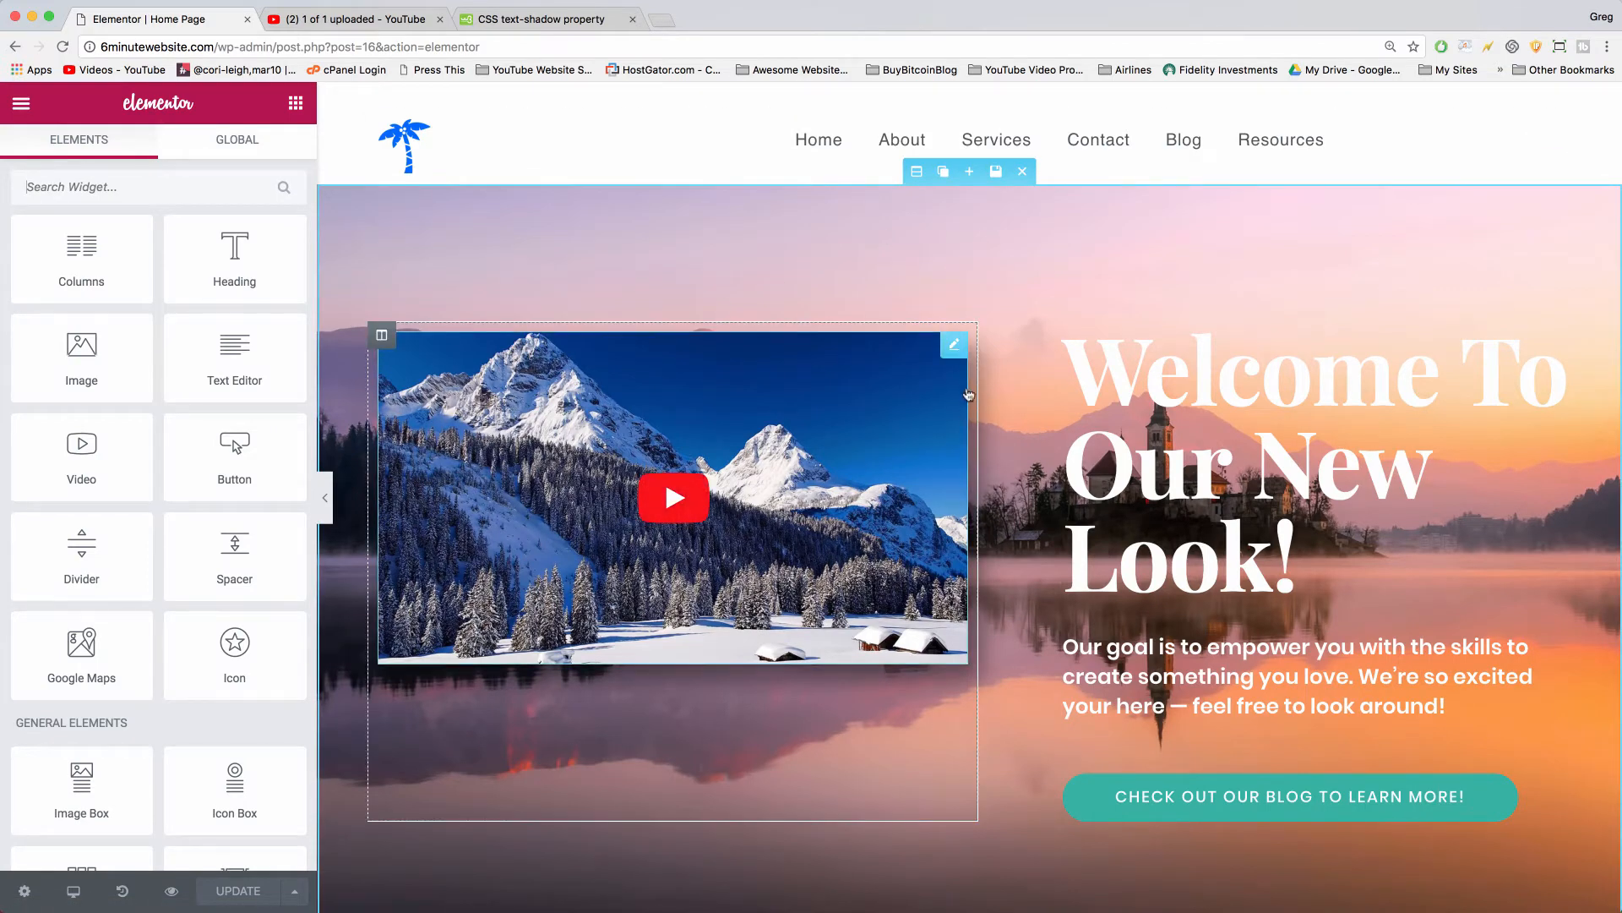
Step: Delete the video widget and its emptied column from the hero section
{"action": "left_click", "coordinate": [953, 343]}
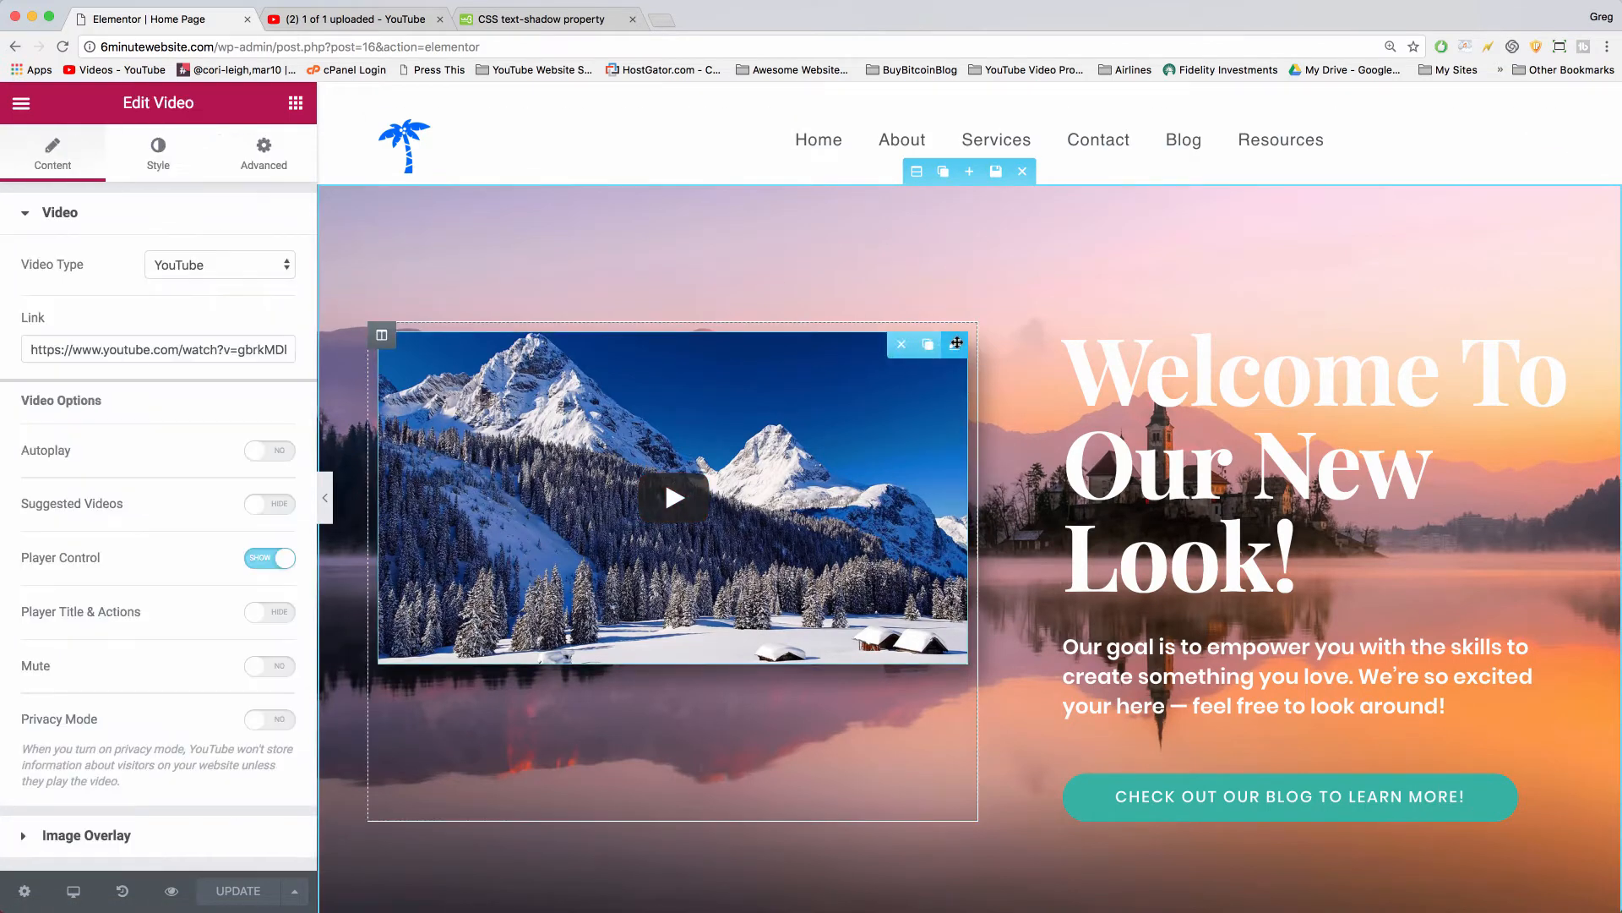
{"action": "left_click", "coordinate": [901, 345]}
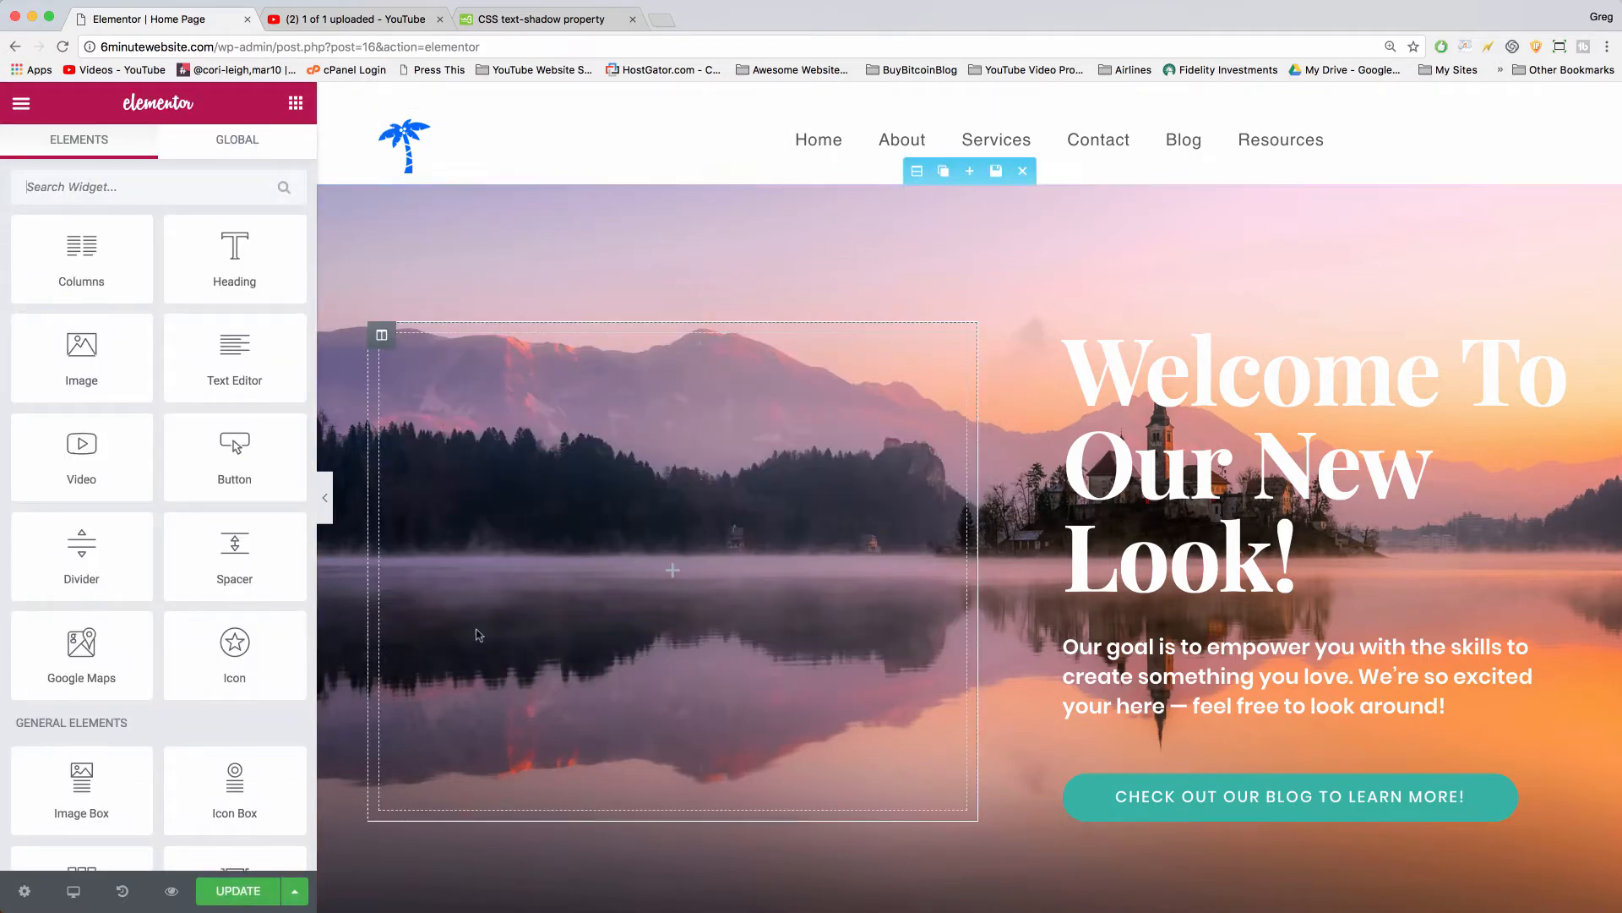
{"action": "mouse_move", "coordinate": [382, 337]}
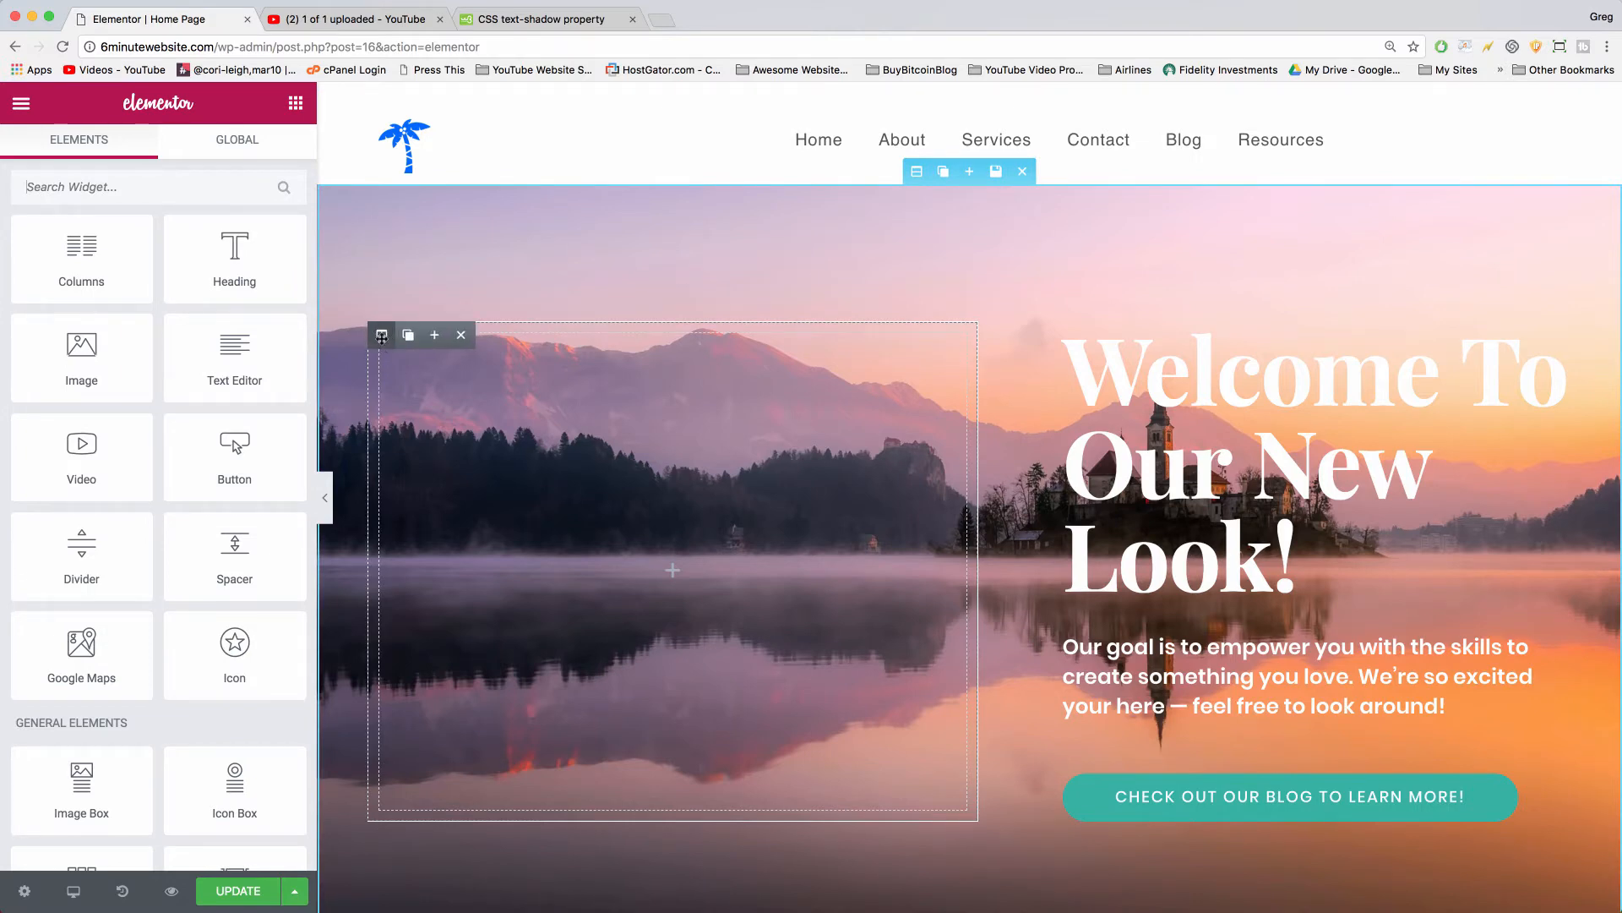
{"action": "left_click", "coordinate": [461, 335]}
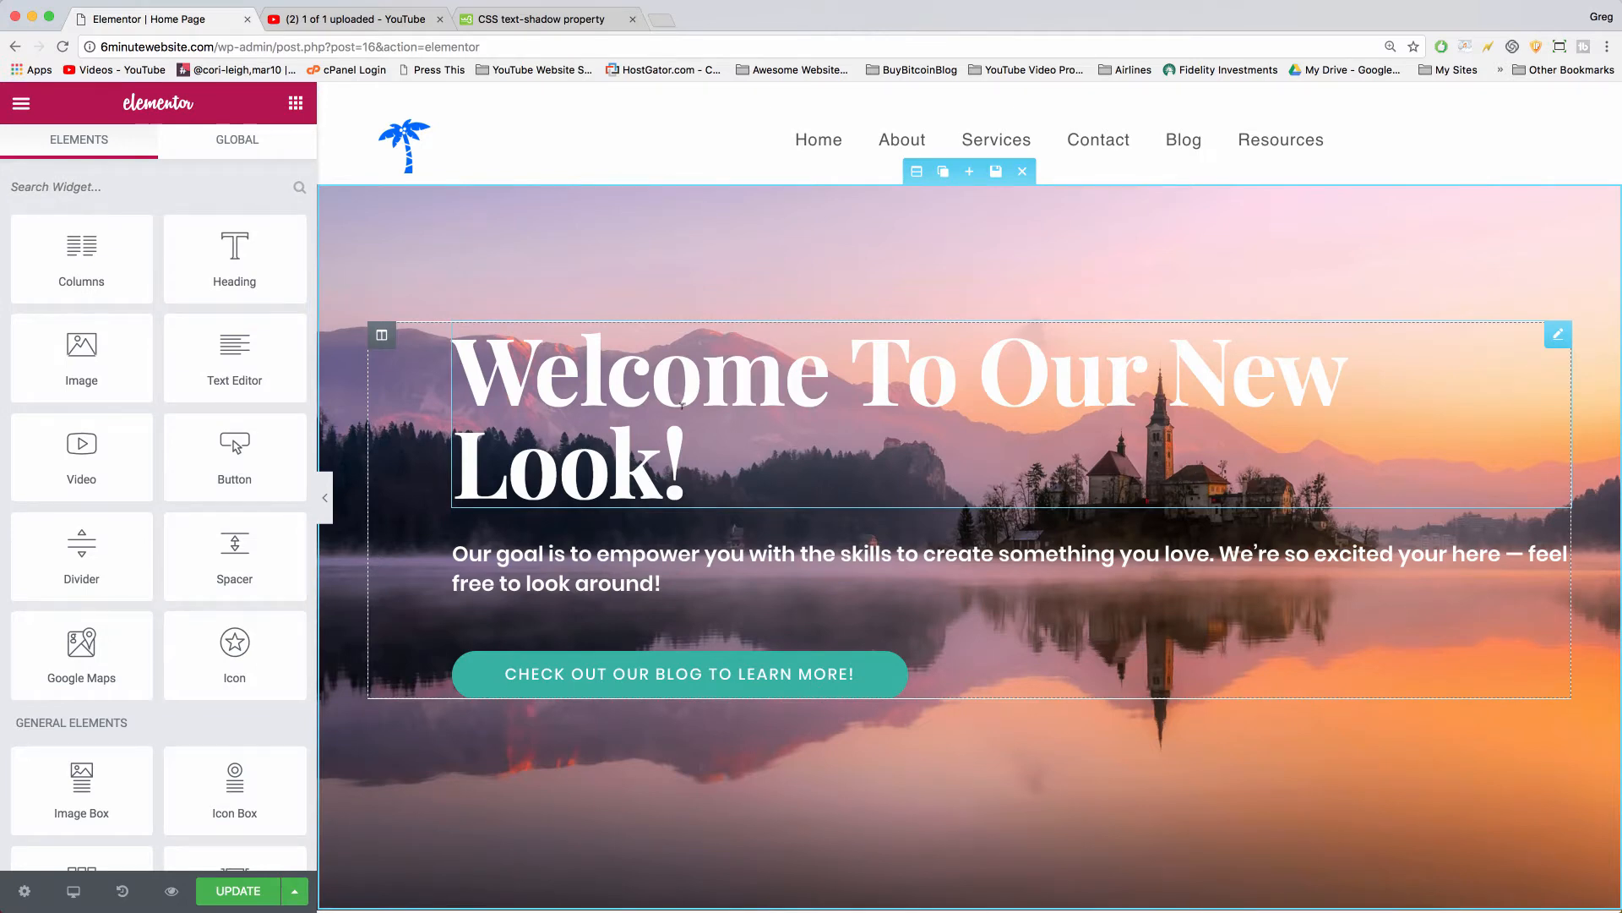
Step: Center-align the "Welcome To Our New Look!" heading
{"action": "left_click", "coordinate": [699, 449]}
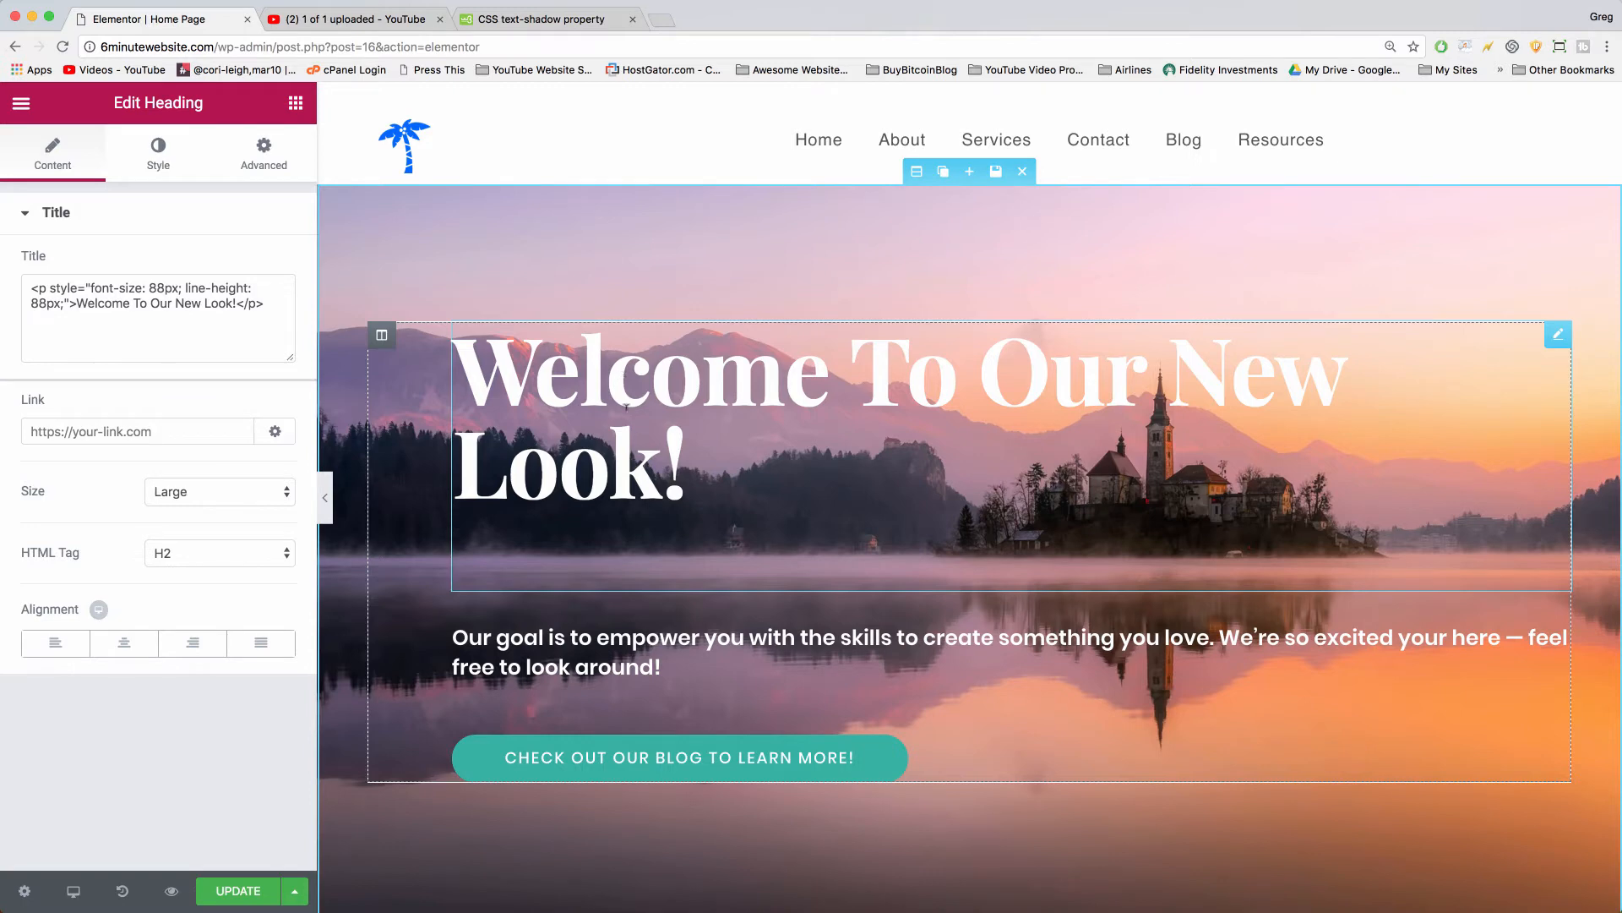
{"action": "left_click_drag", "start_coordinate": [688, 481], "coordinate": [541, 303]}
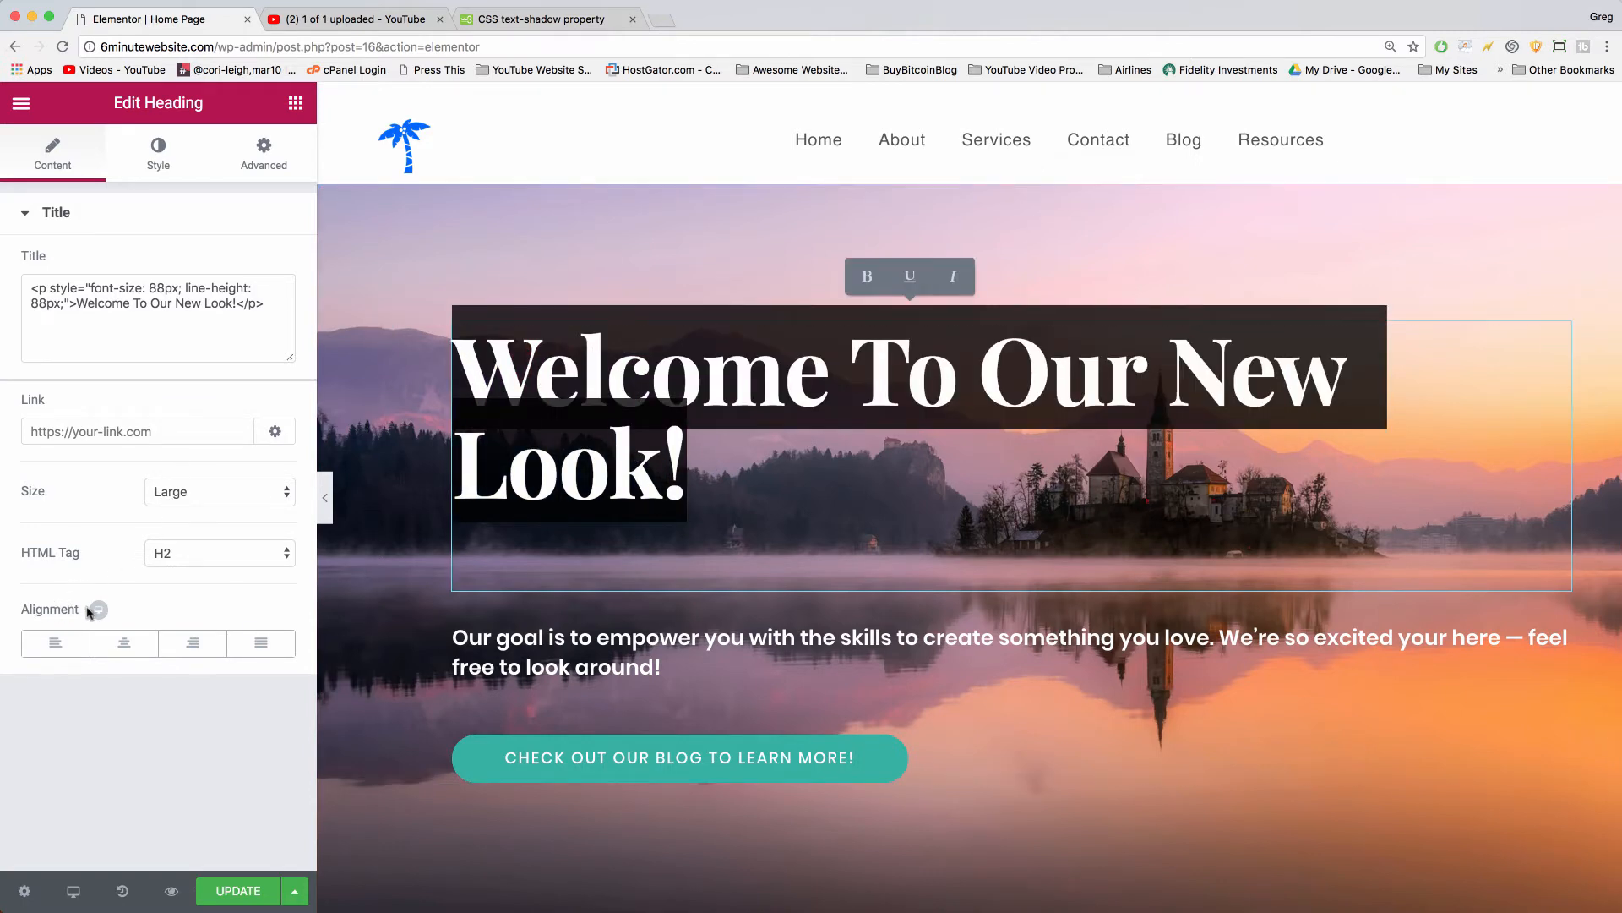
{"action": "left_click", "coordinate": [122, 646]}
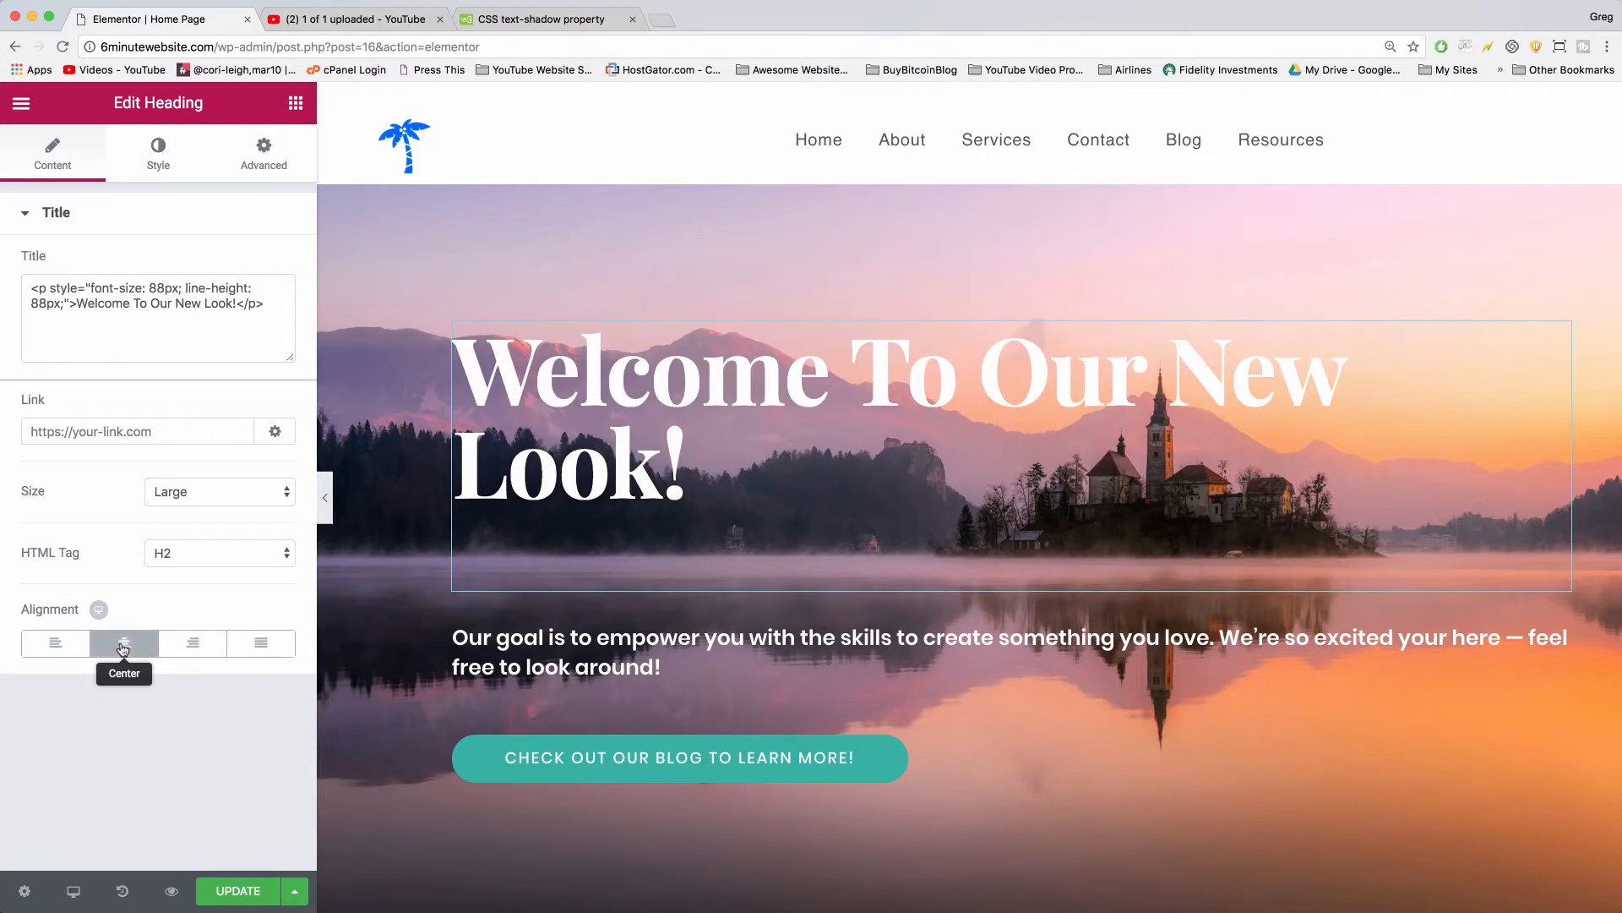
{"action": "left_click", "coordinate": [127, 647]}
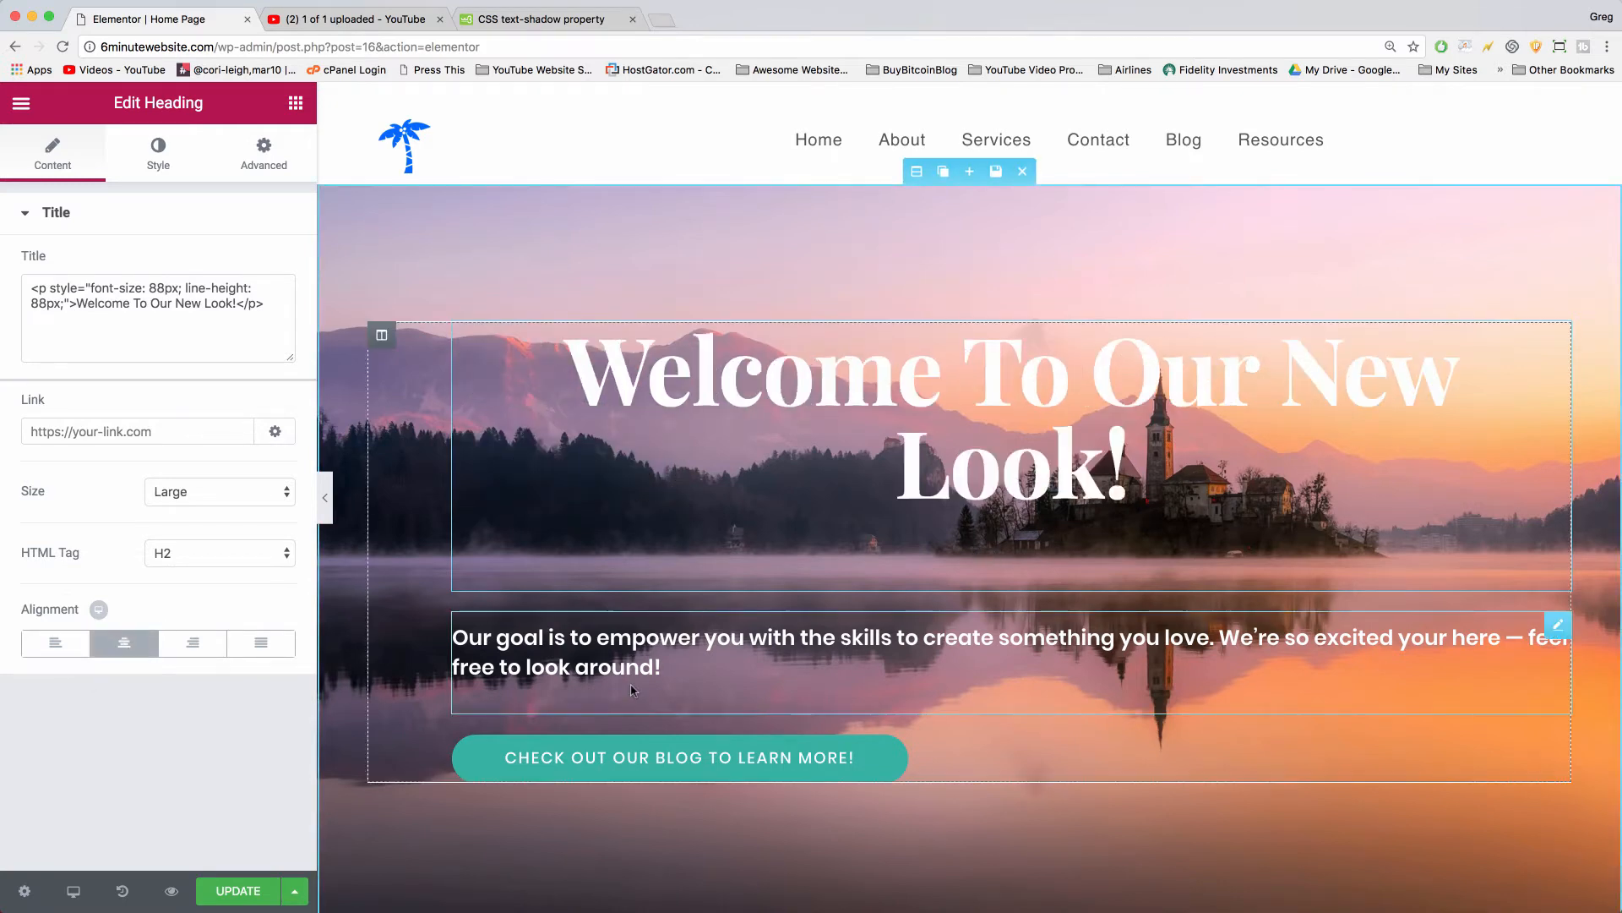
Step: Center-align the goal paragraph and the blog button below the hero heading
{"action": "left_click", "coordinate": [676, 663]}
{"action": "left_click_drag", "start_coordinate": [698, 659], "coordinate": [583, 554]}
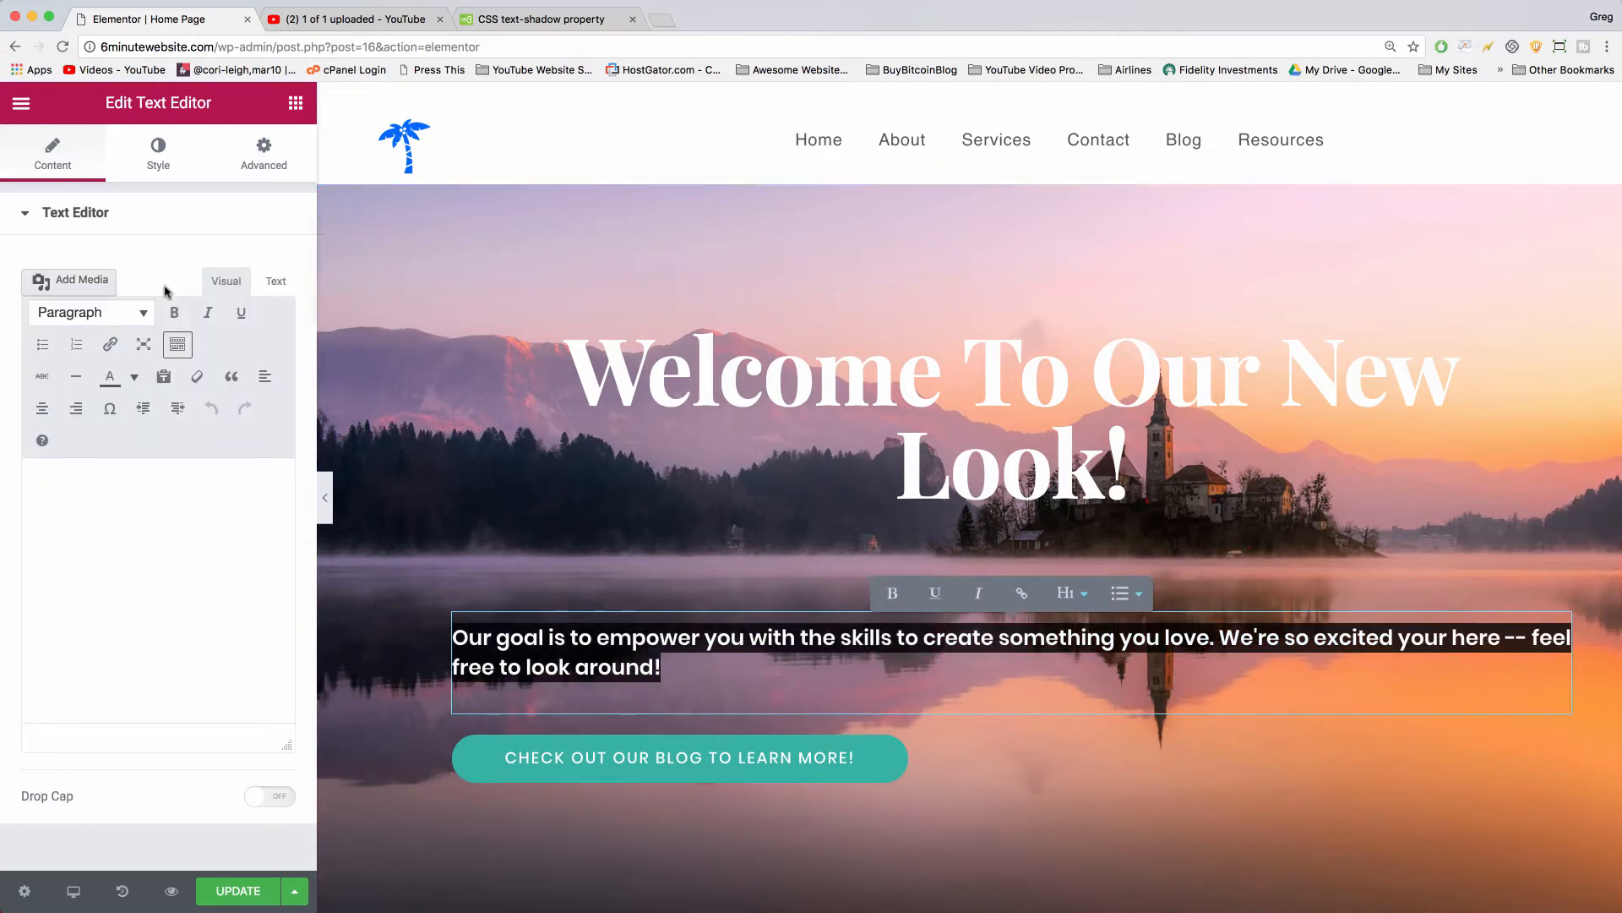
{"action": "left_click", "coordinate": [44, 410]}
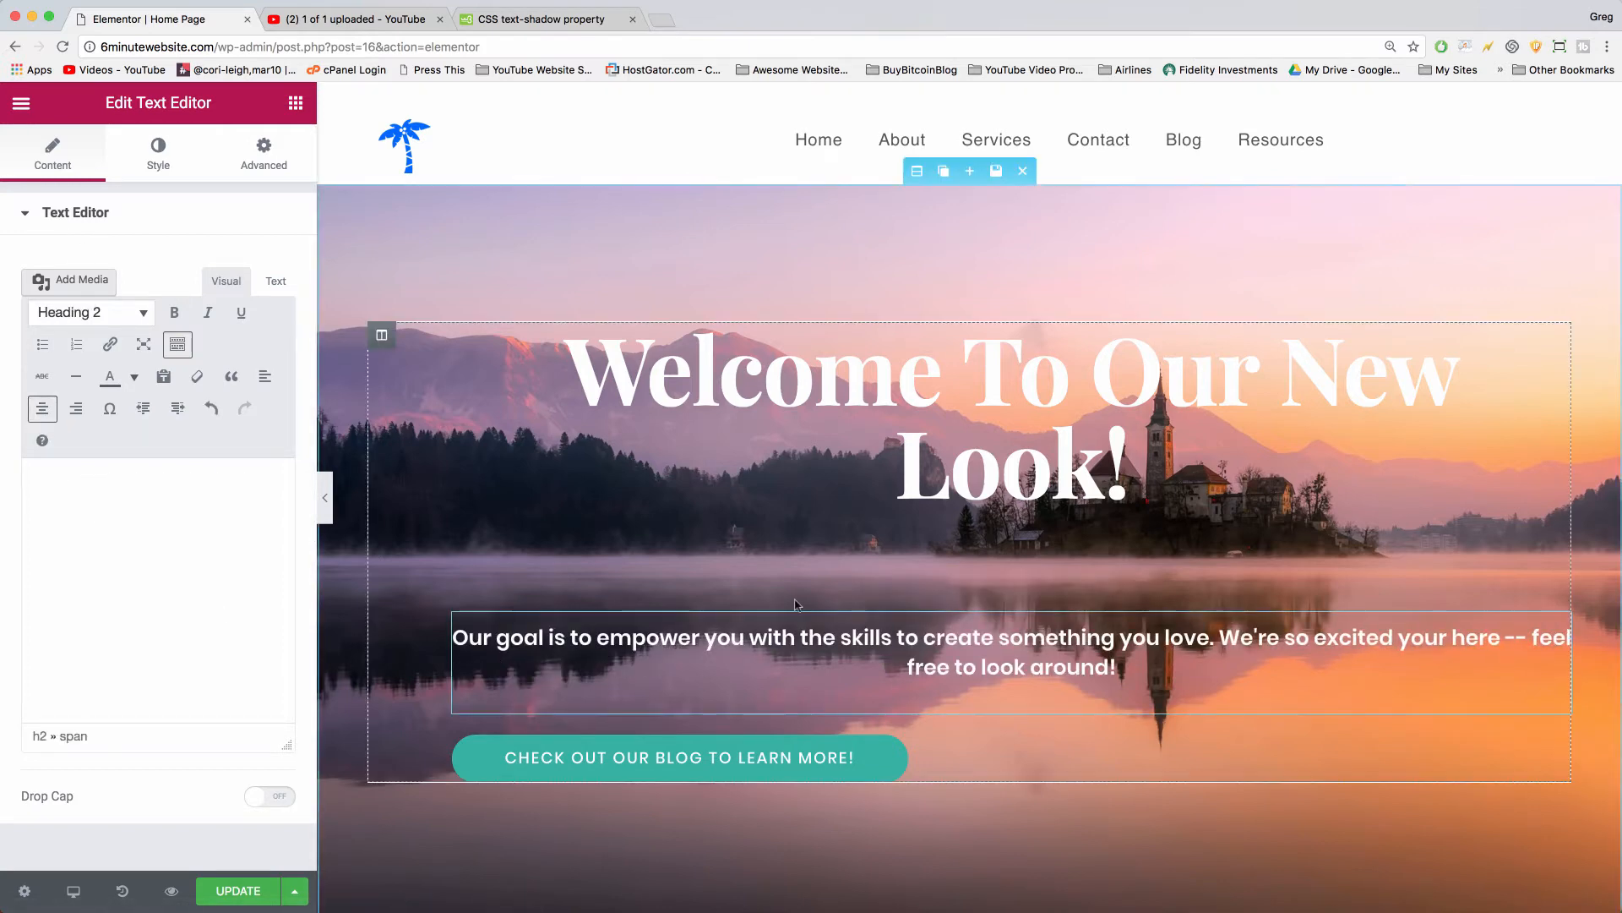
{"action": "left_click", "coordinate": [887, 759]}
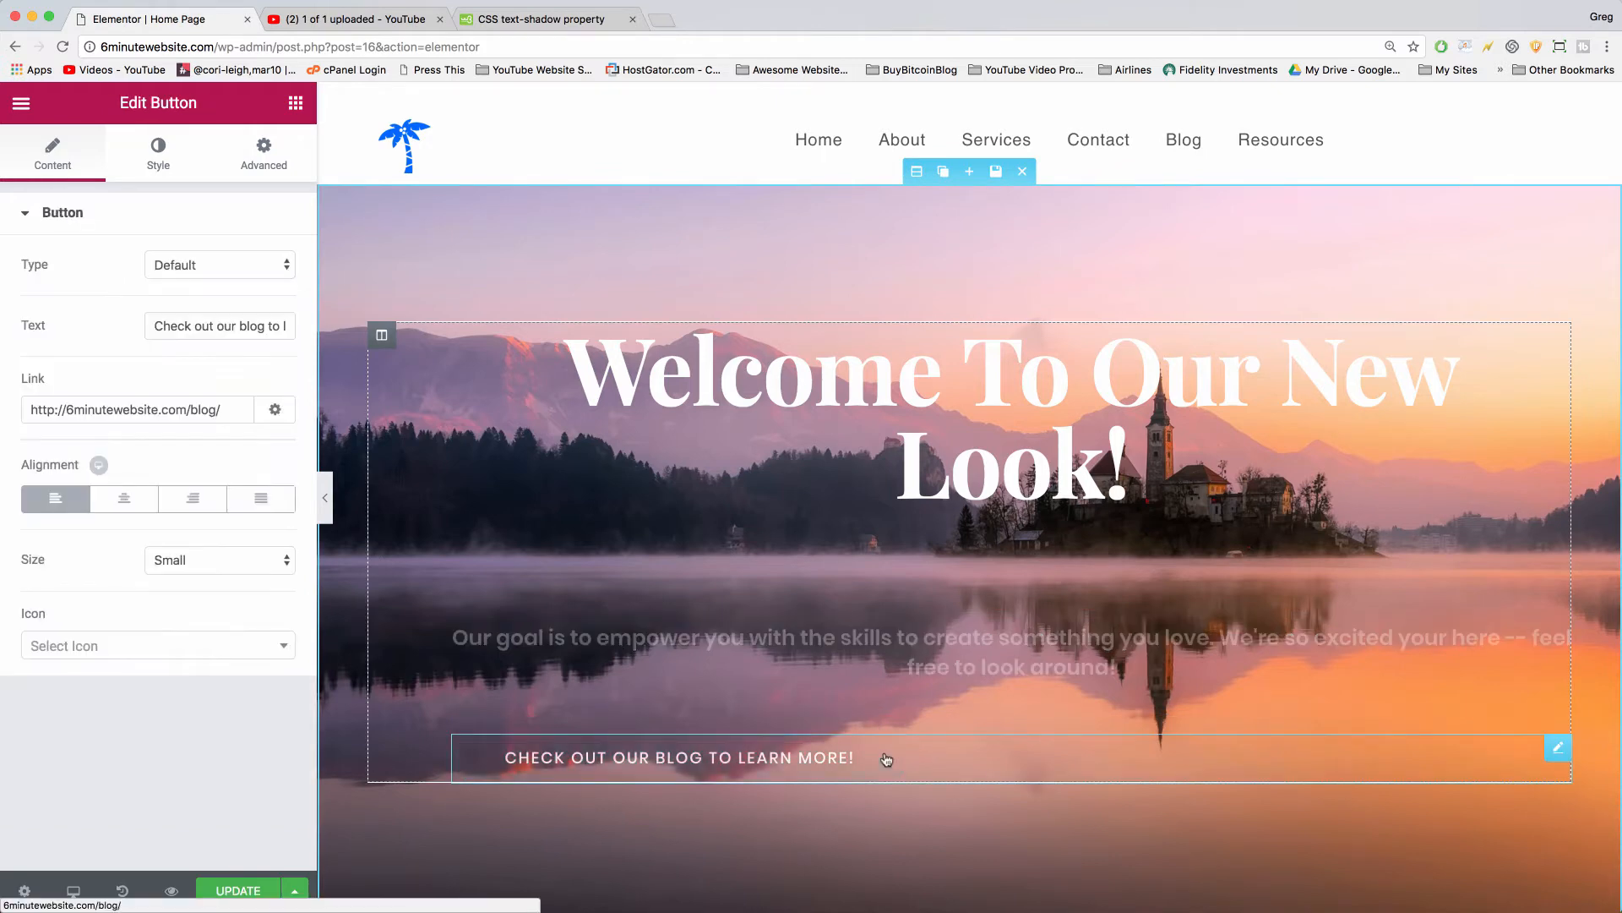
{"action": "left_click", "coordinate": [135, 509]}
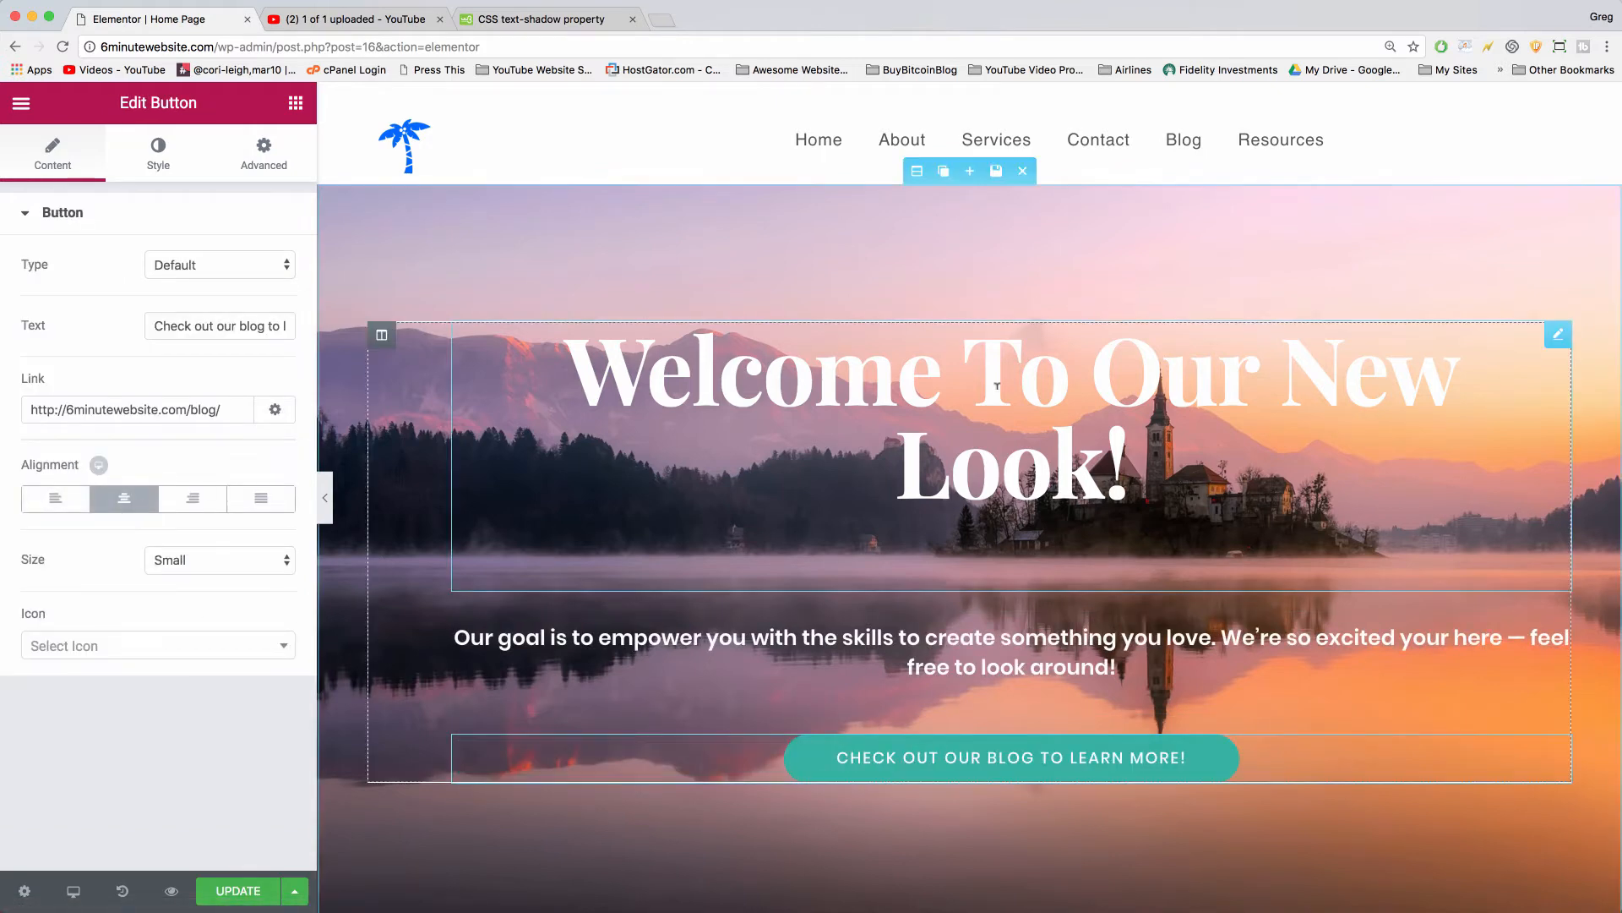
Step: Remove the blank line under the heading and delete the sentence "We're so excited your here -- feel free to look around!" from the paragraph
{"action": "left_click", "coordinate": [1012, 549]}
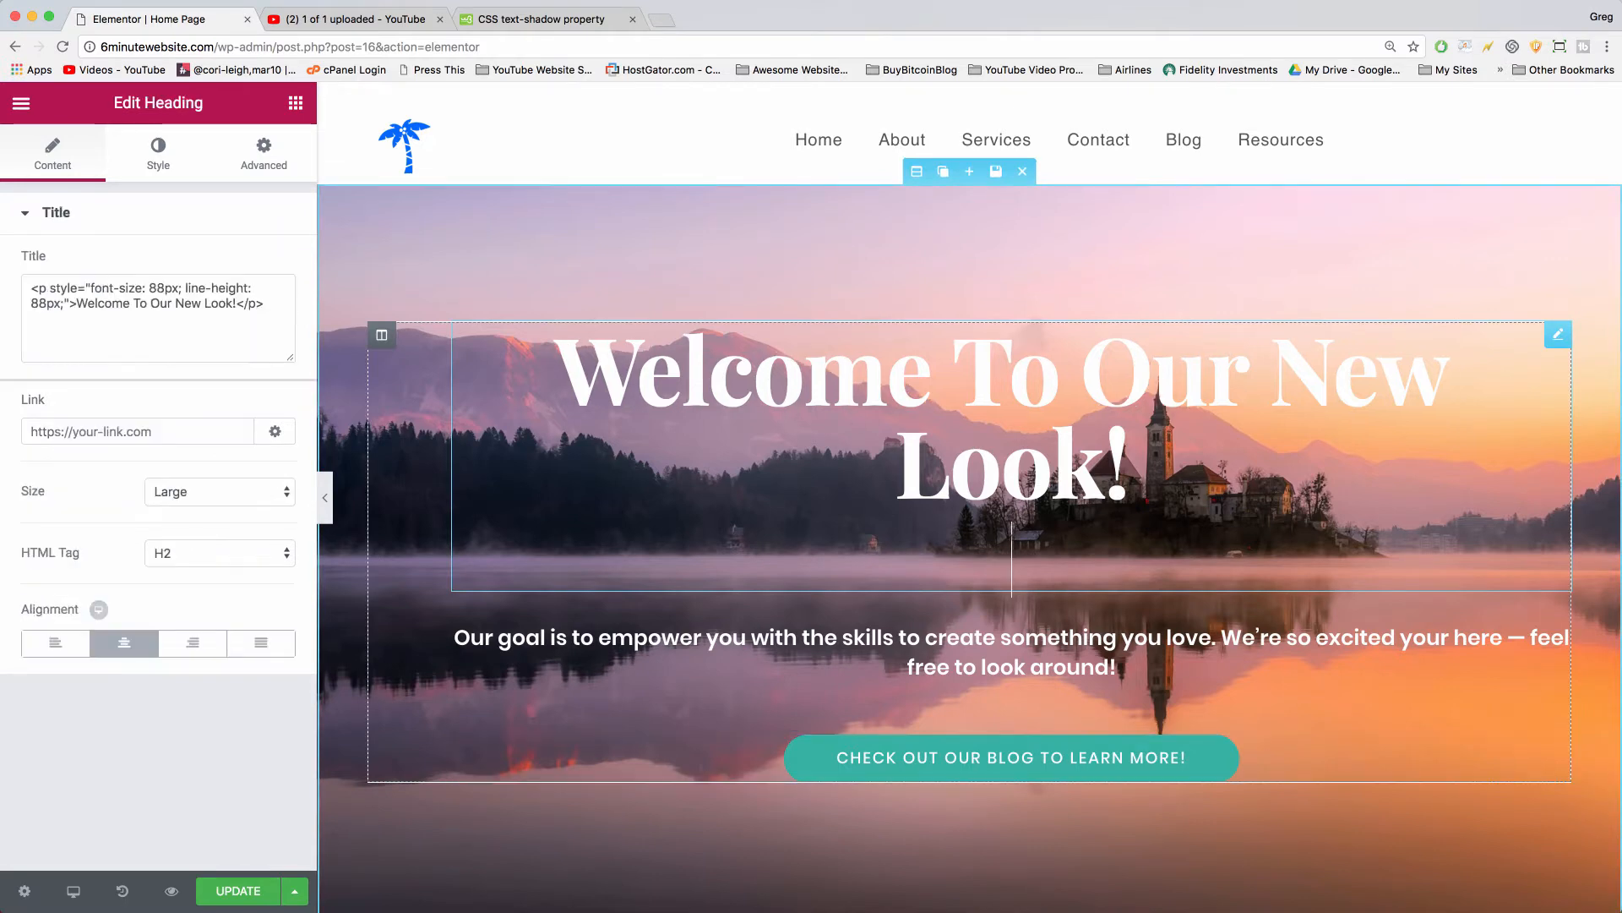
{"action": "key", "text": "BackSpace"}
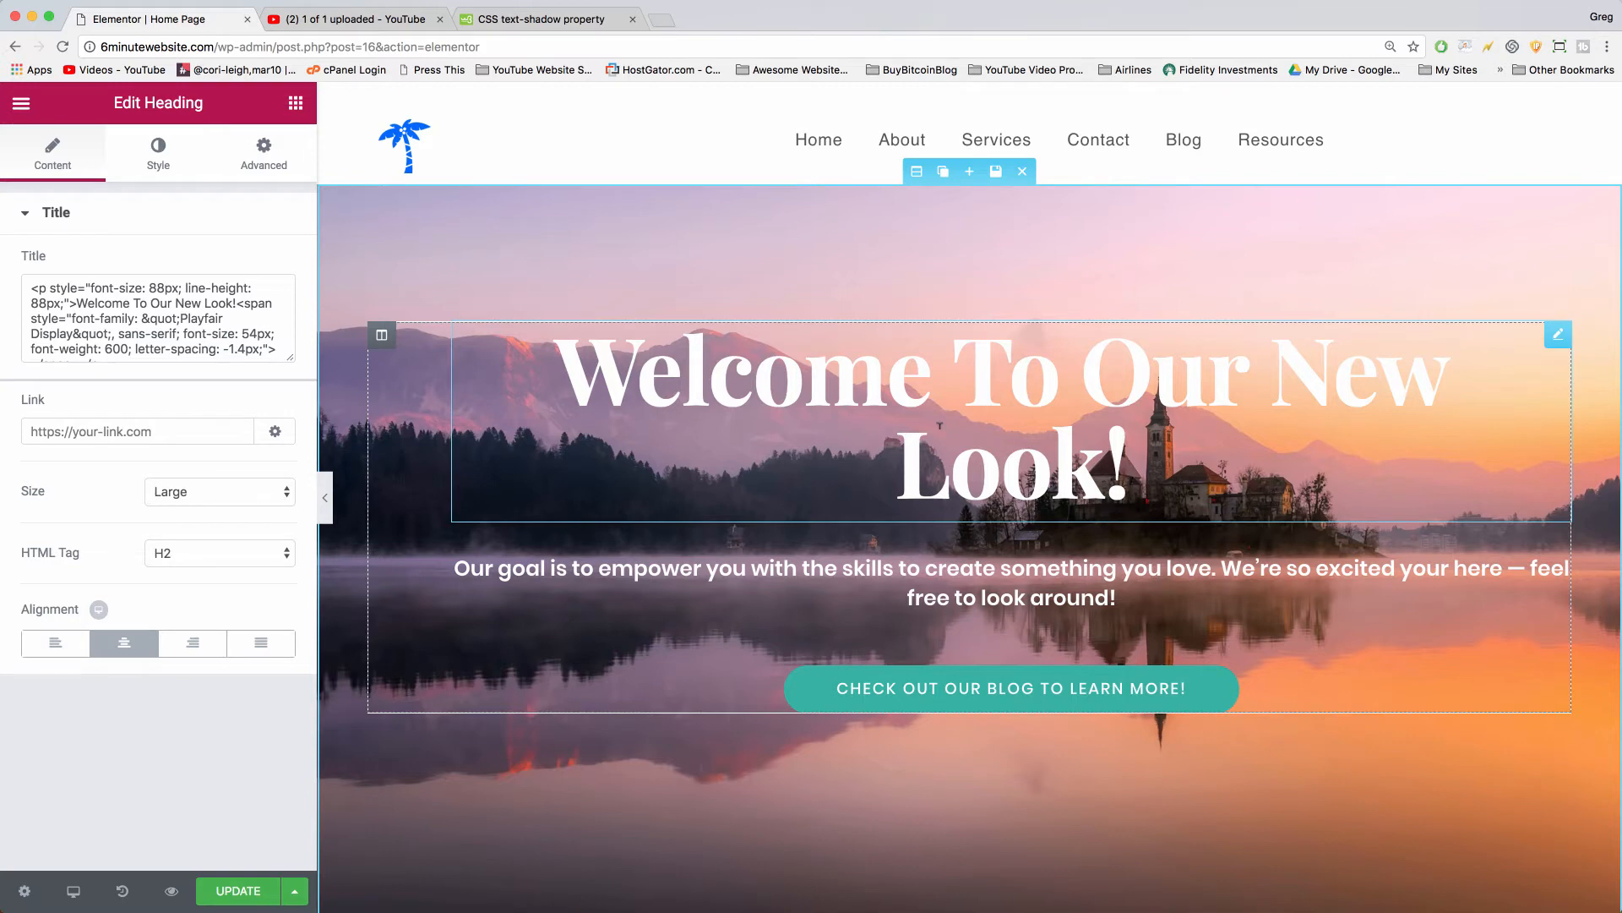
{"action": "left_click", "coordinate": [972, 583]}
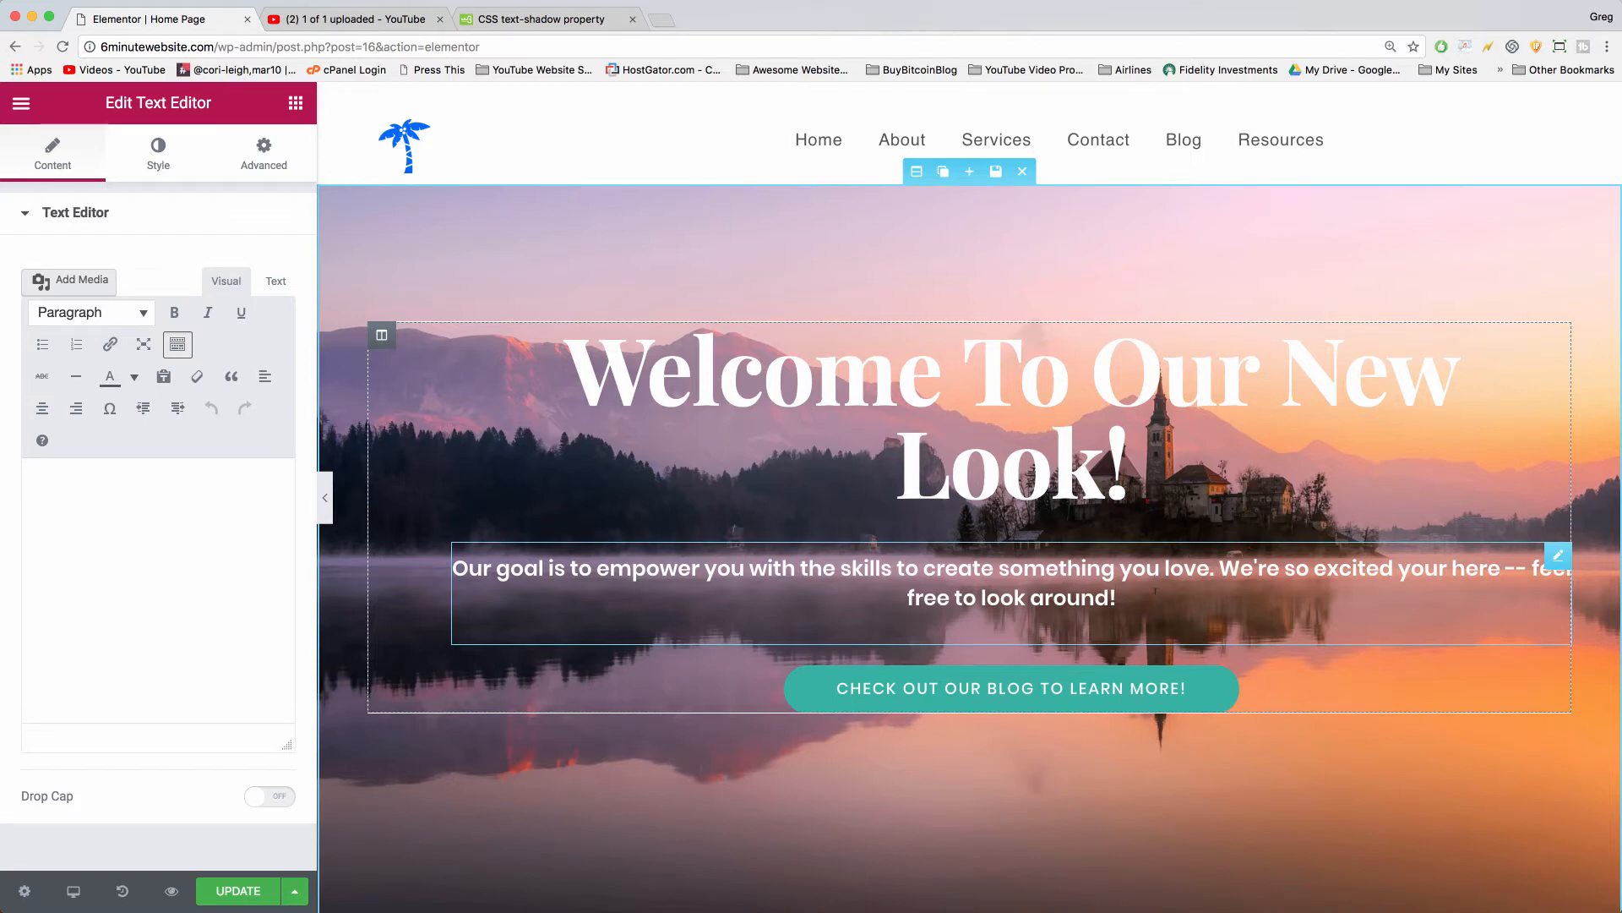
{"action": "left_click_drag", "start_coordinate": [1155, 590], "coordinate": [1217, 569]}
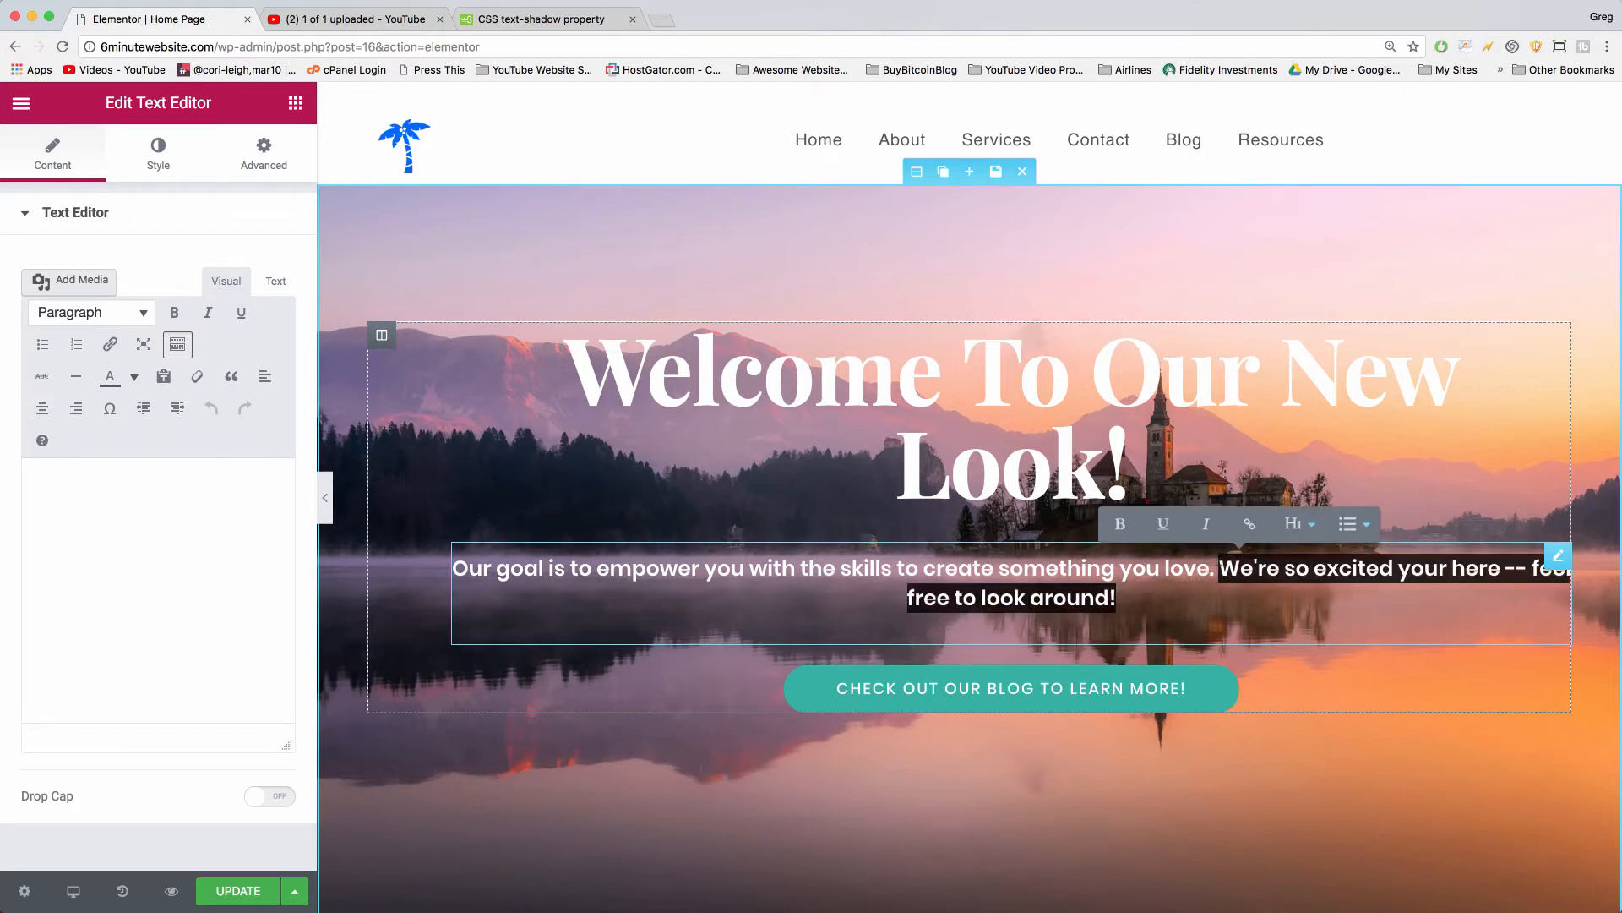
{"action": "key", "text": "BackSpace"}
Step: Format the remaining goal sentence as Heading 1
{"action": "left_click_drag", "start_coordinate": [1434, 568], "coordinate": [625, 569]}
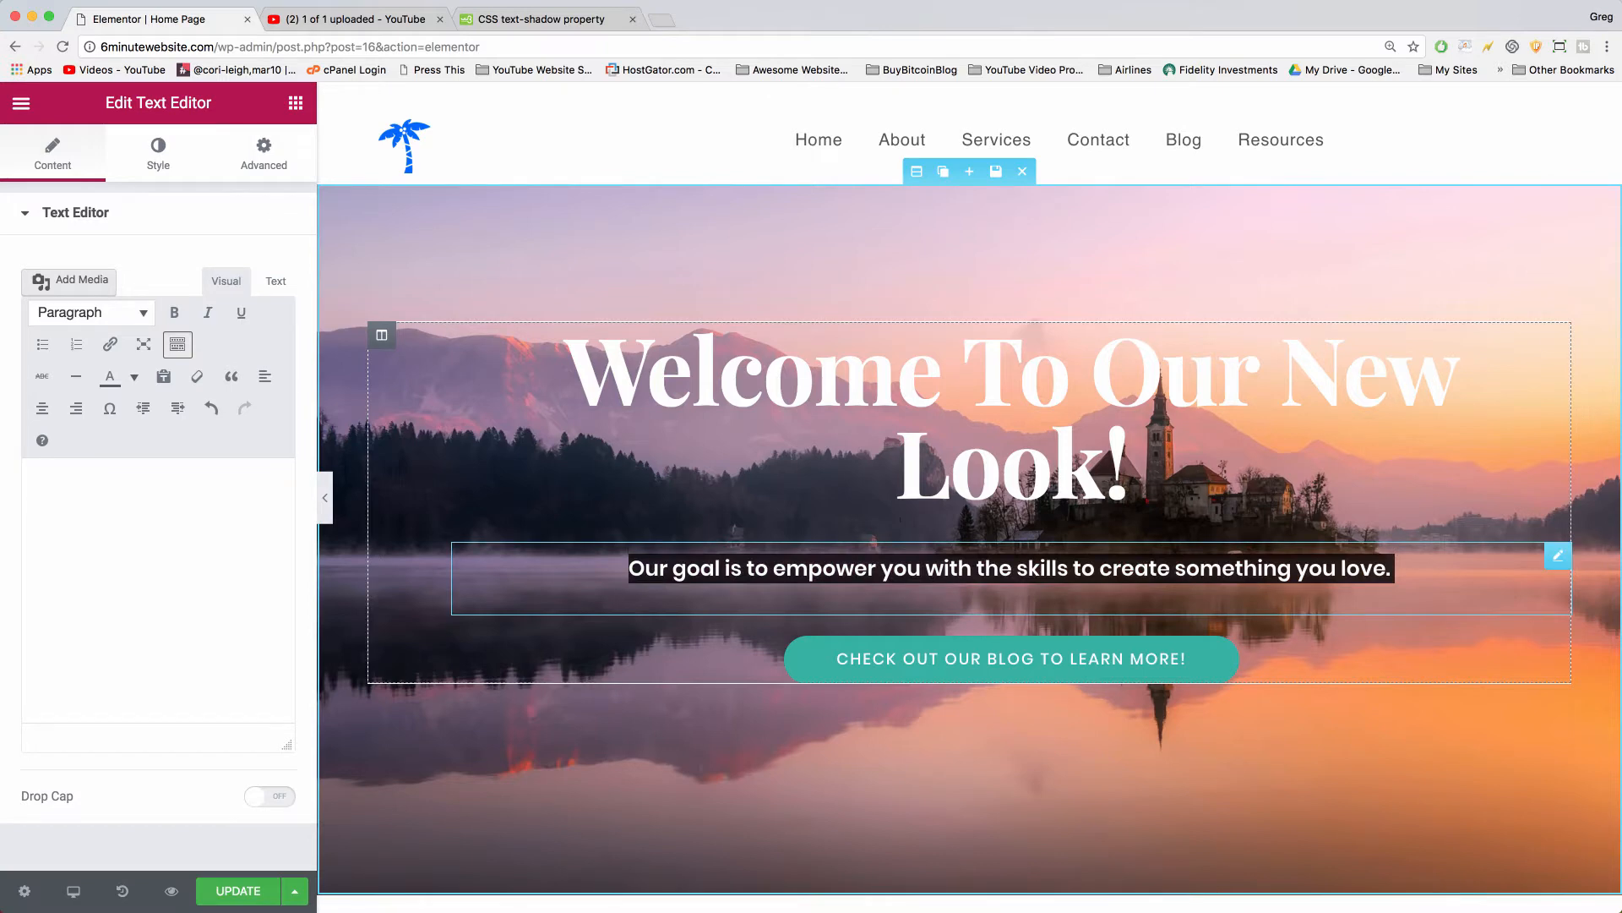
{"action": "left_click", "coordinate": [93, 313]}
{"action": "left_click", "coordinate": [112, 389]}
{"action": "left_click", "coordinate": [1405, 572]}
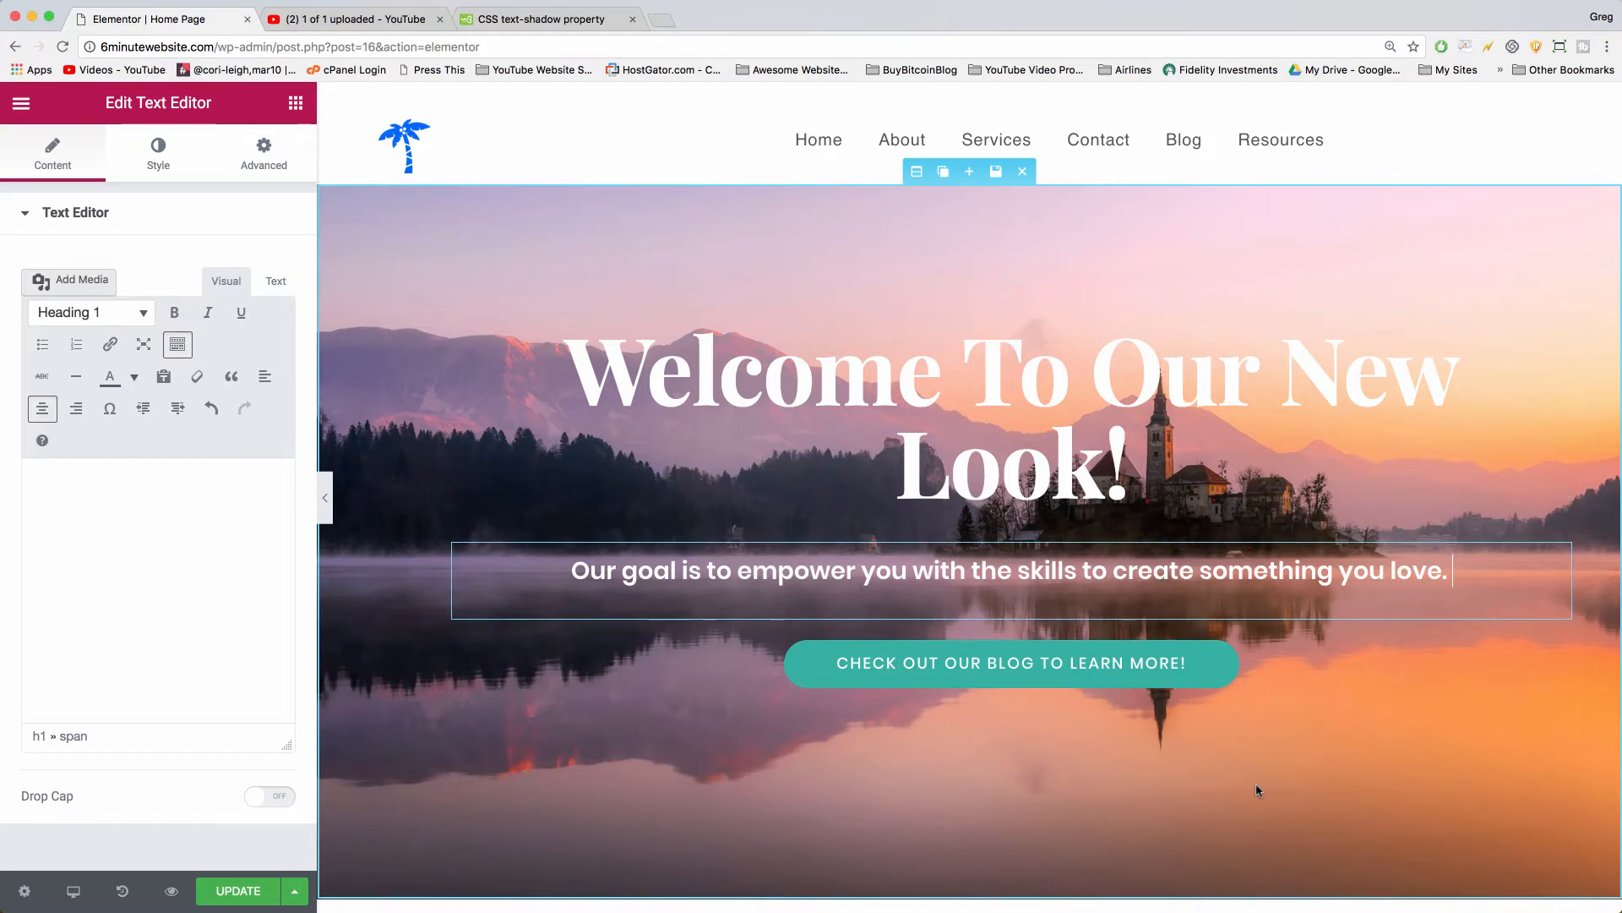
Step: Open the hero heading for editing and select all of its text, "Welcome To Our New Look!"
{"action": "left_click", "coordinate": [1151, 466]}
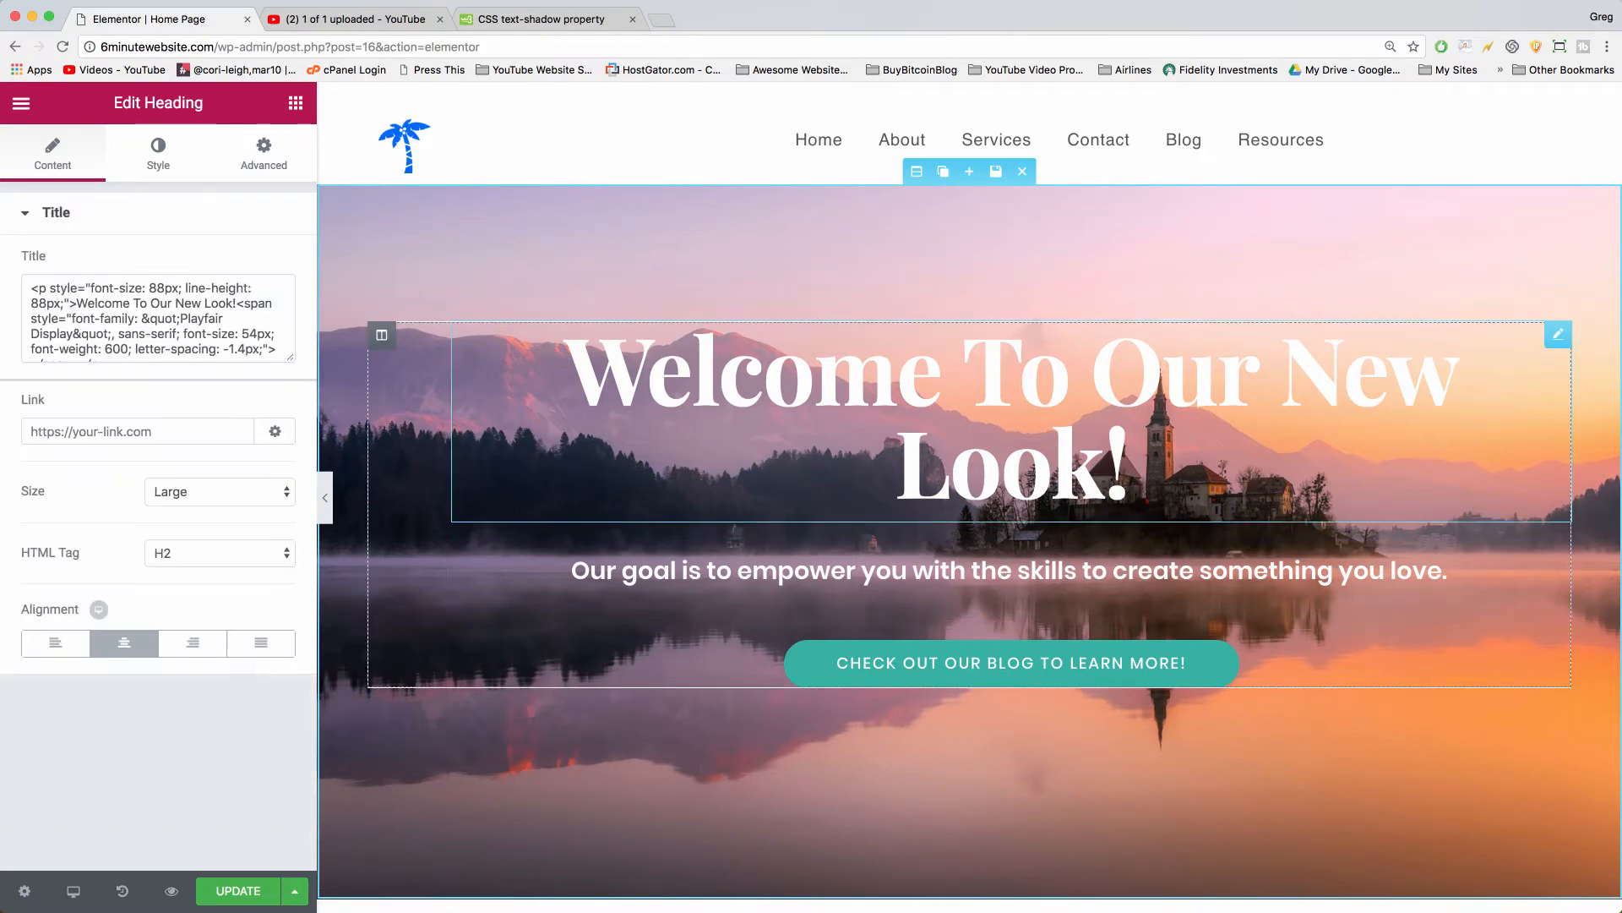
{"action": "key", "text": "BackSpace"}
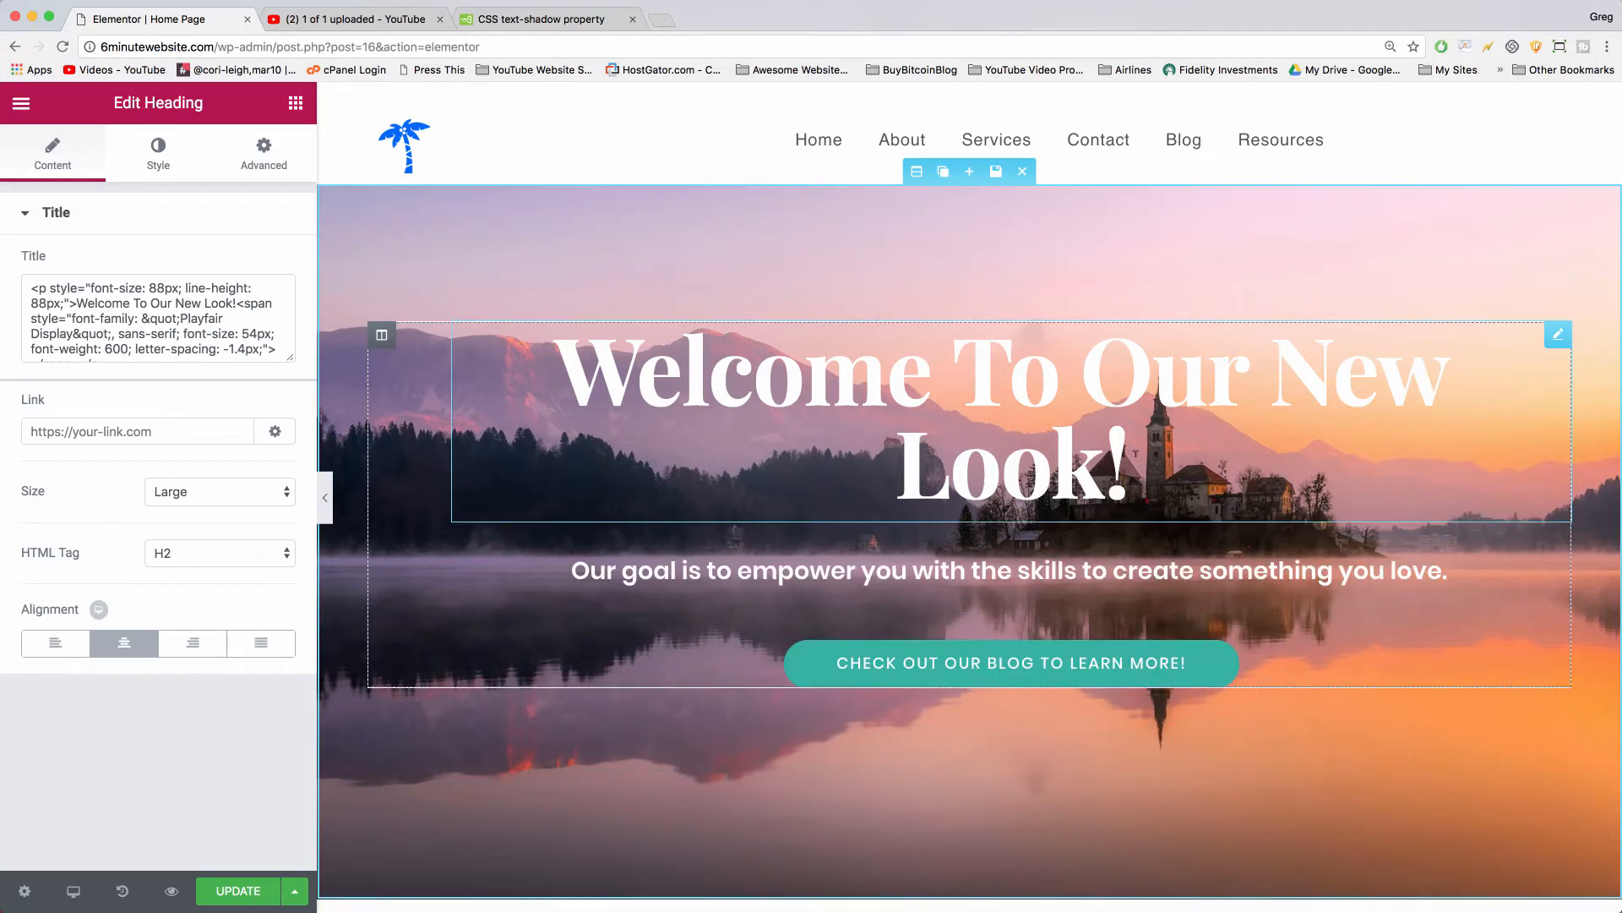
{"action": "key", "text": "shift+Left"}
{"action": "key", "text": "shift+Left"}
{"action": "key", "text": "shift+Left"}
{"action": "key", "text": "shift+Left"}
{"action": "key", "text": "shift+Left"}
{"action": "key", "text": "shift+Left"}
{"action": "key", "text": "shift+Left"}
{"action": "key", "text": "shift+Left"}
{"action": "key", "text": "shift+Left"}
{"action": "key", "text": "shift+Left"}
{"action": "key", "text": "shift+Left"}
{"action": "key", "text": "shift+Left"}
{"action": "key", "text": "shift+Left"}
{"action": "key", "text": "shift+Left"}
{"action": "key", "text": "shift+Left"}
{"action": "key", "text": "shift+Left"}
{"action": "key", "text": "shift+Left"}
{"action": "key", "text": "shift+Left"}
{"action": "key", "text": "shift+Left"}
{"action": "key", "text": "shift+Left"}
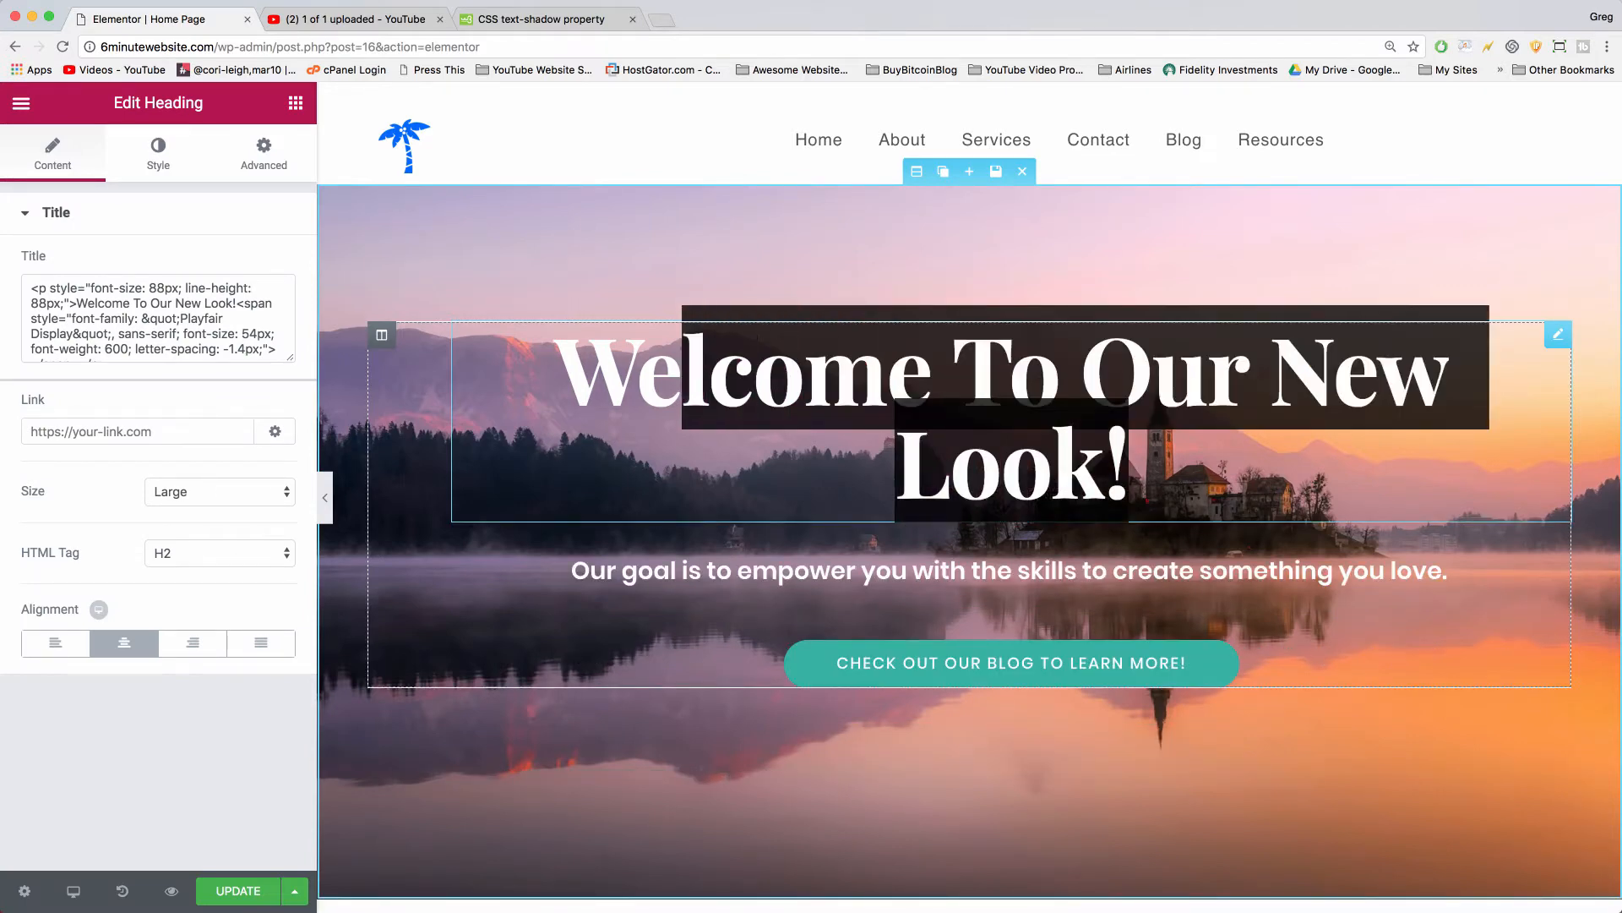
{"action": "key", "text": "shift+Left"}
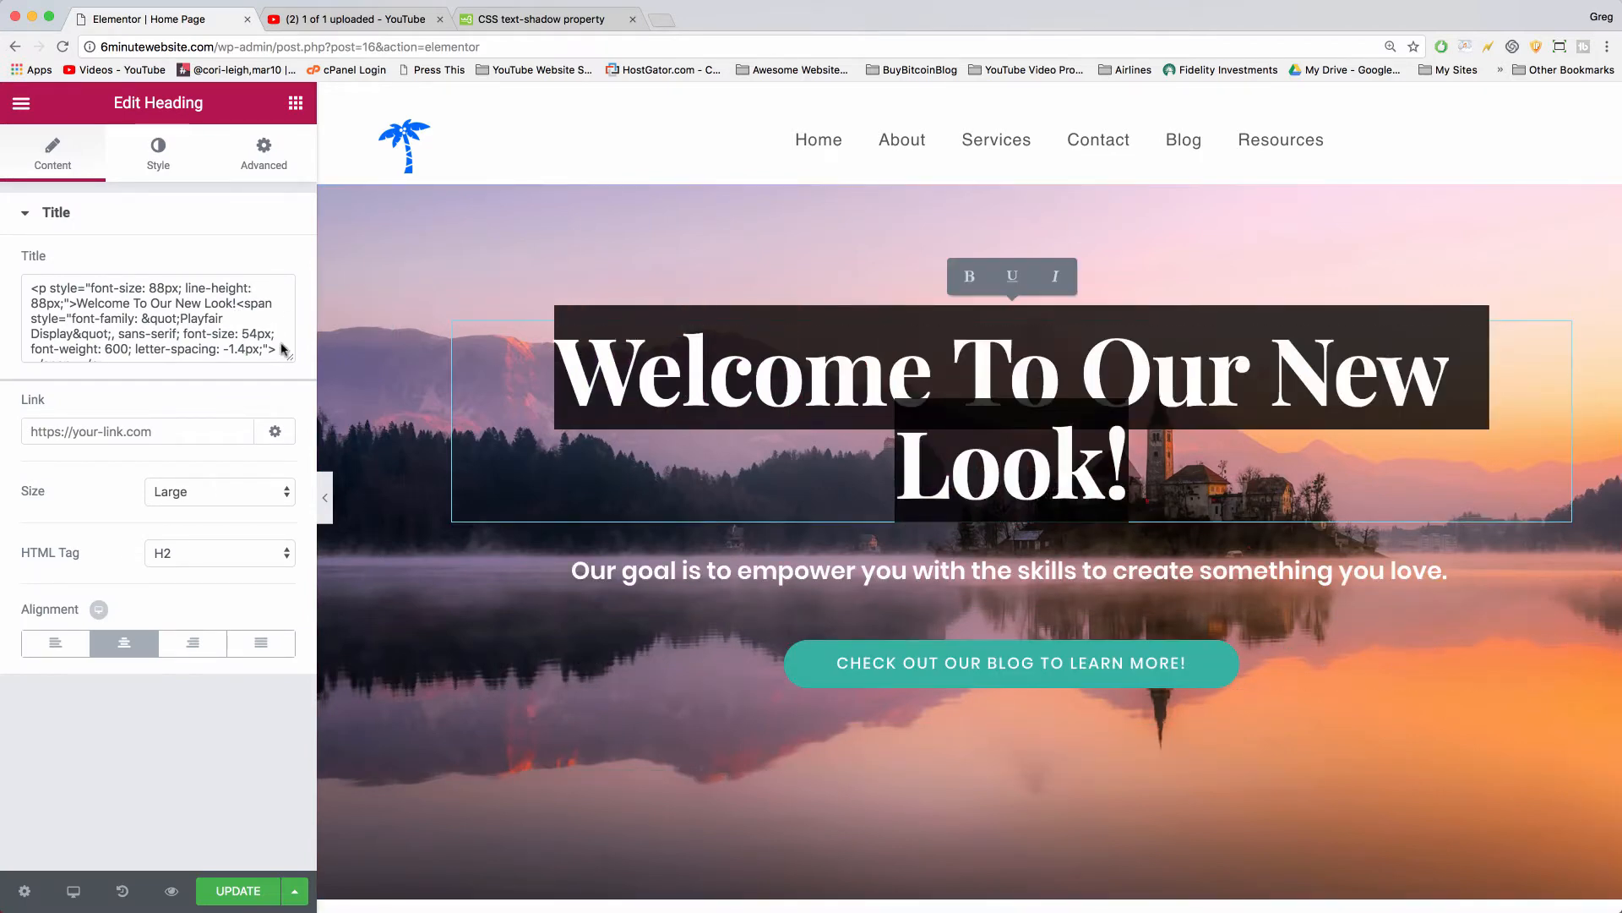
Step: Enlarge the heading's title code box and set the outer paragraph's font size to 138px and line height to 128px
{"action": "left_click_drag", "start_coordinate": [290, 362], "coordinate": [293, 546]}
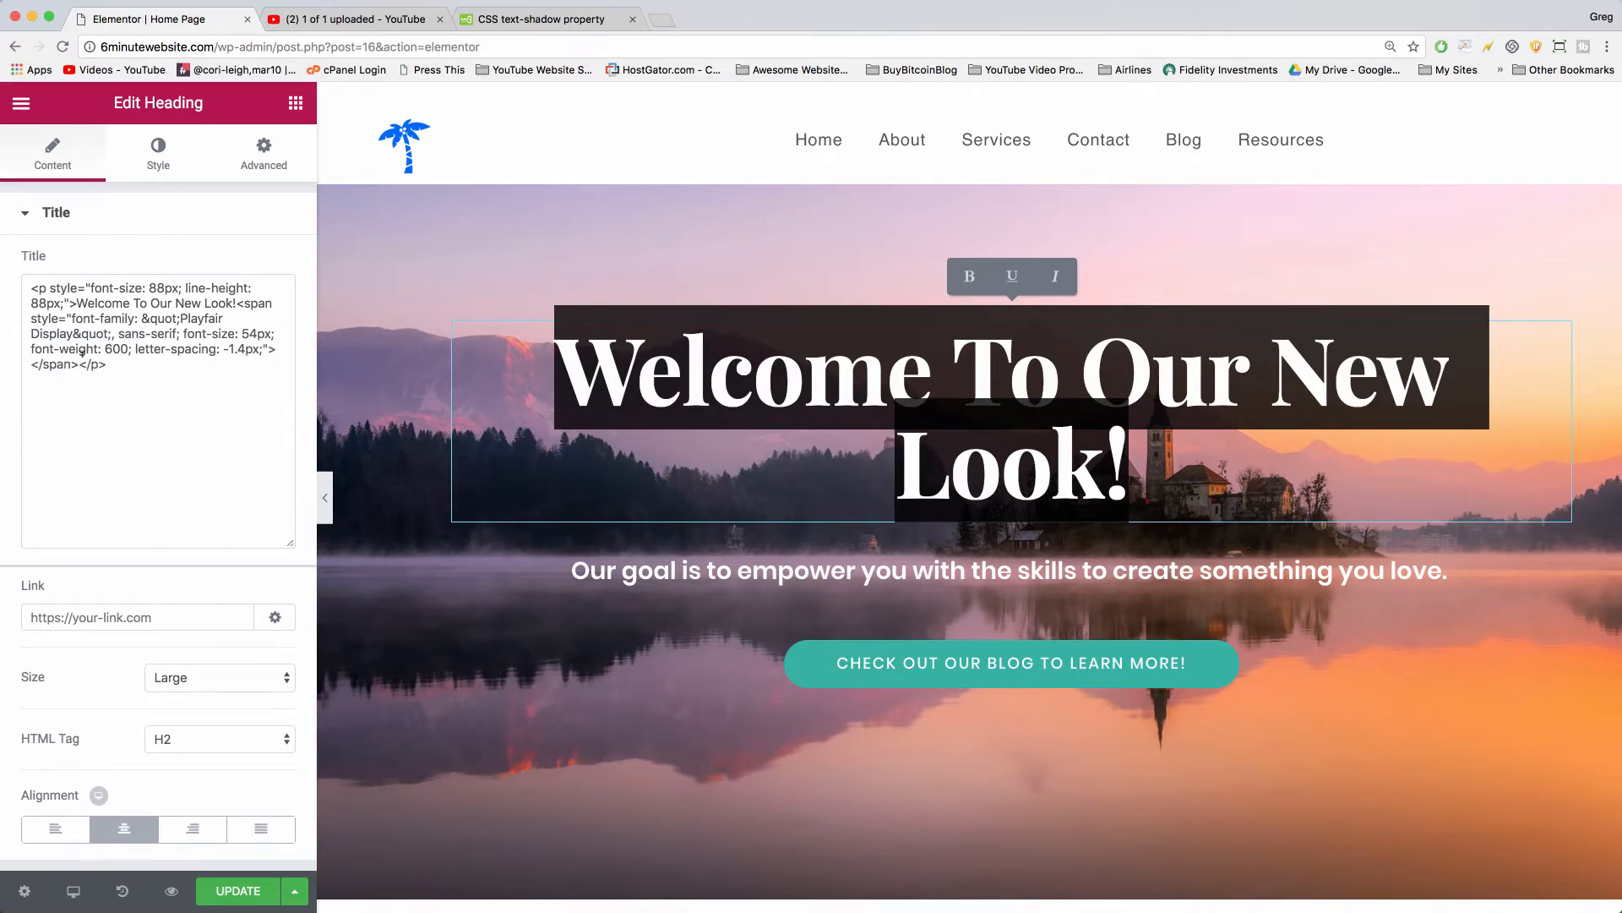
{"action": "left_click", "coordinate": [154, 287]}
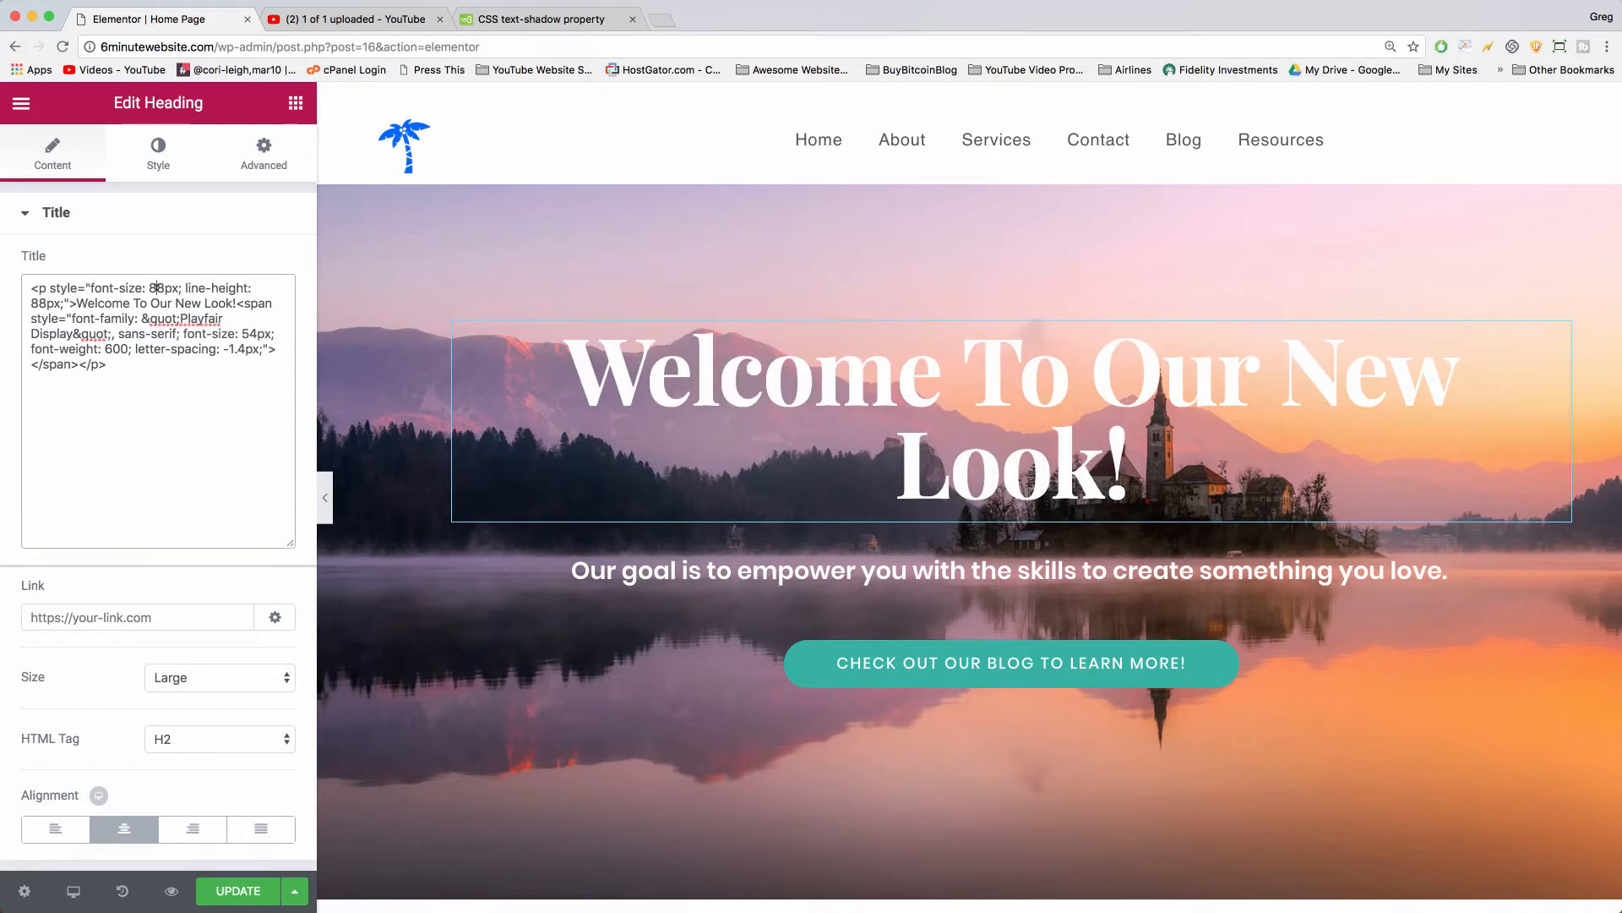
{"action": "key", "text": "BackSpace"}
{"action": "type", "text": "13"}
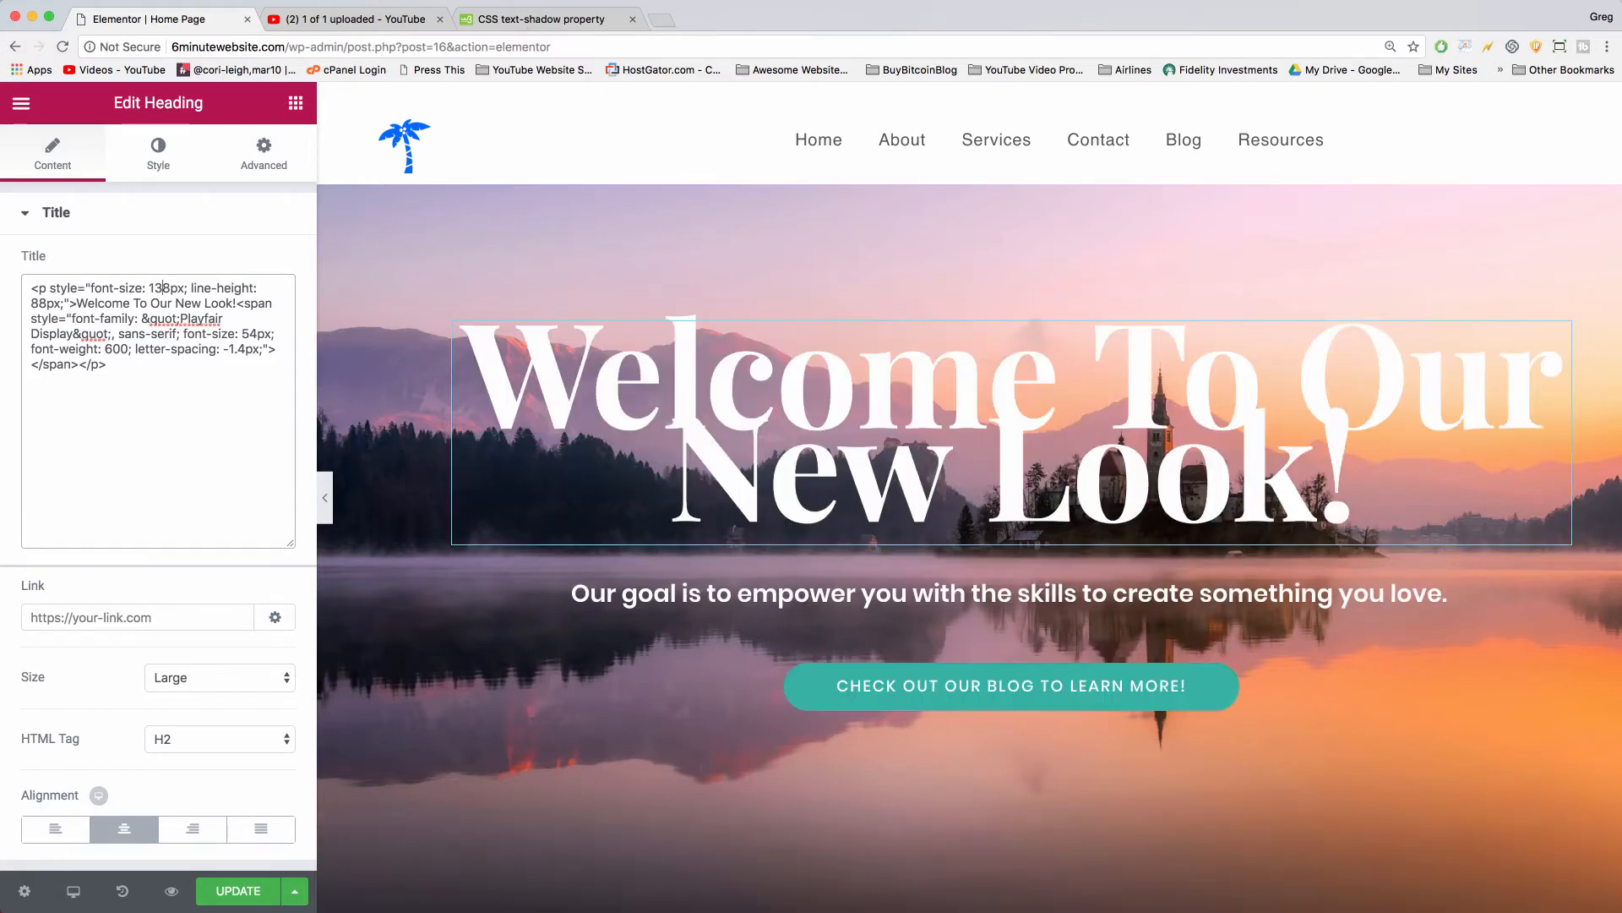
{"action": "left_click", "coordinate": [35, 302]}
{"action": "key", "text": "BackSpace"}
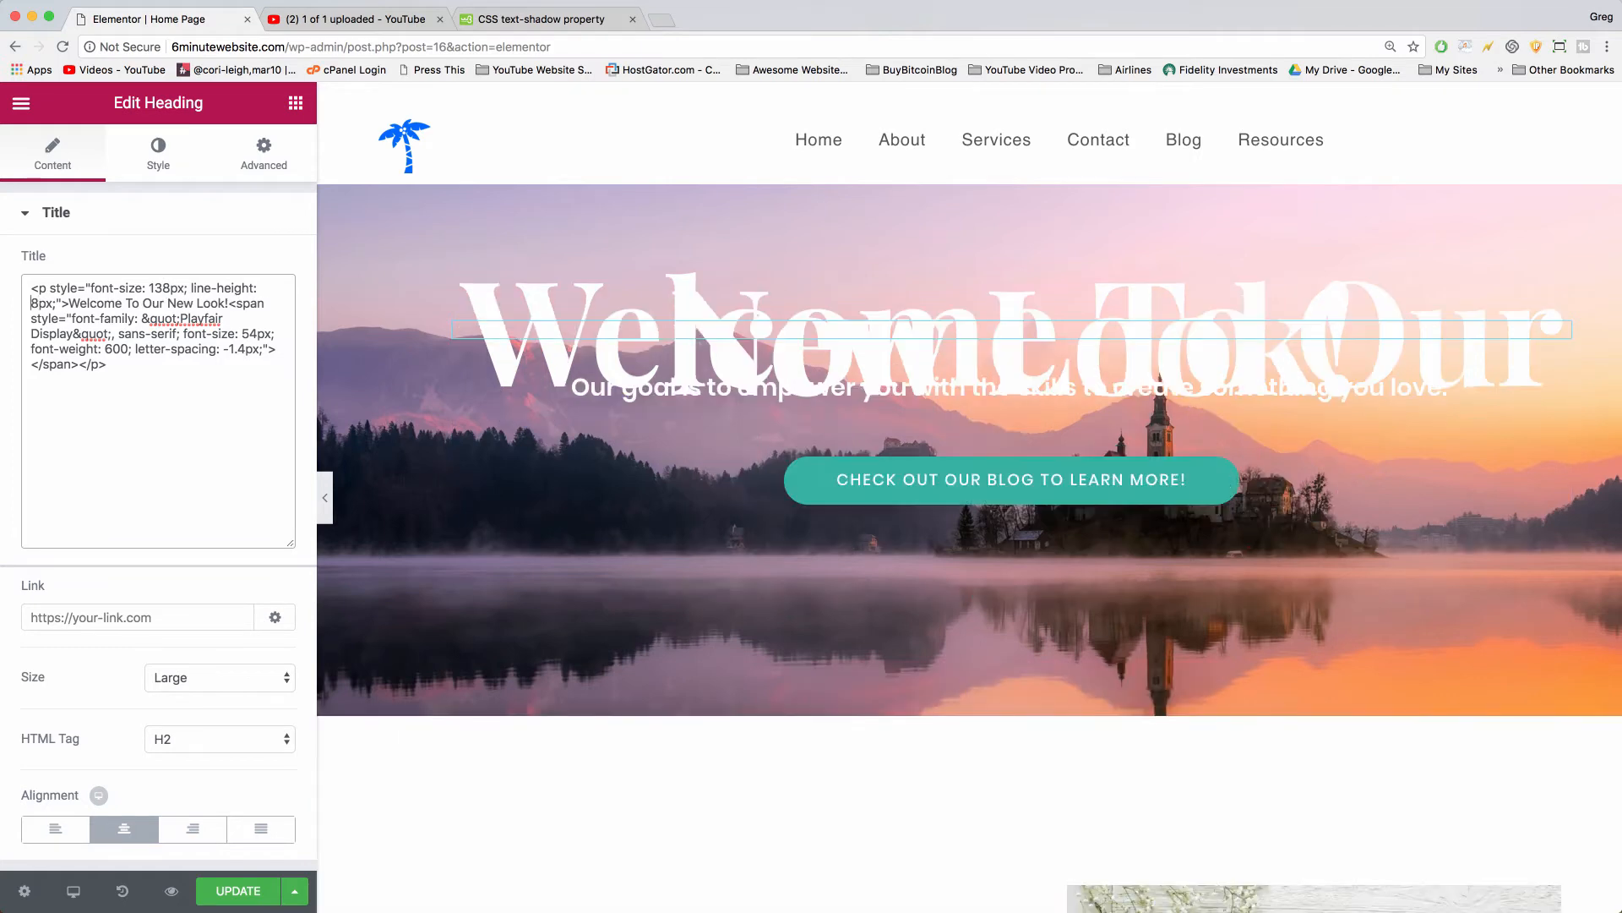
{"action": "type", "text": "12"}
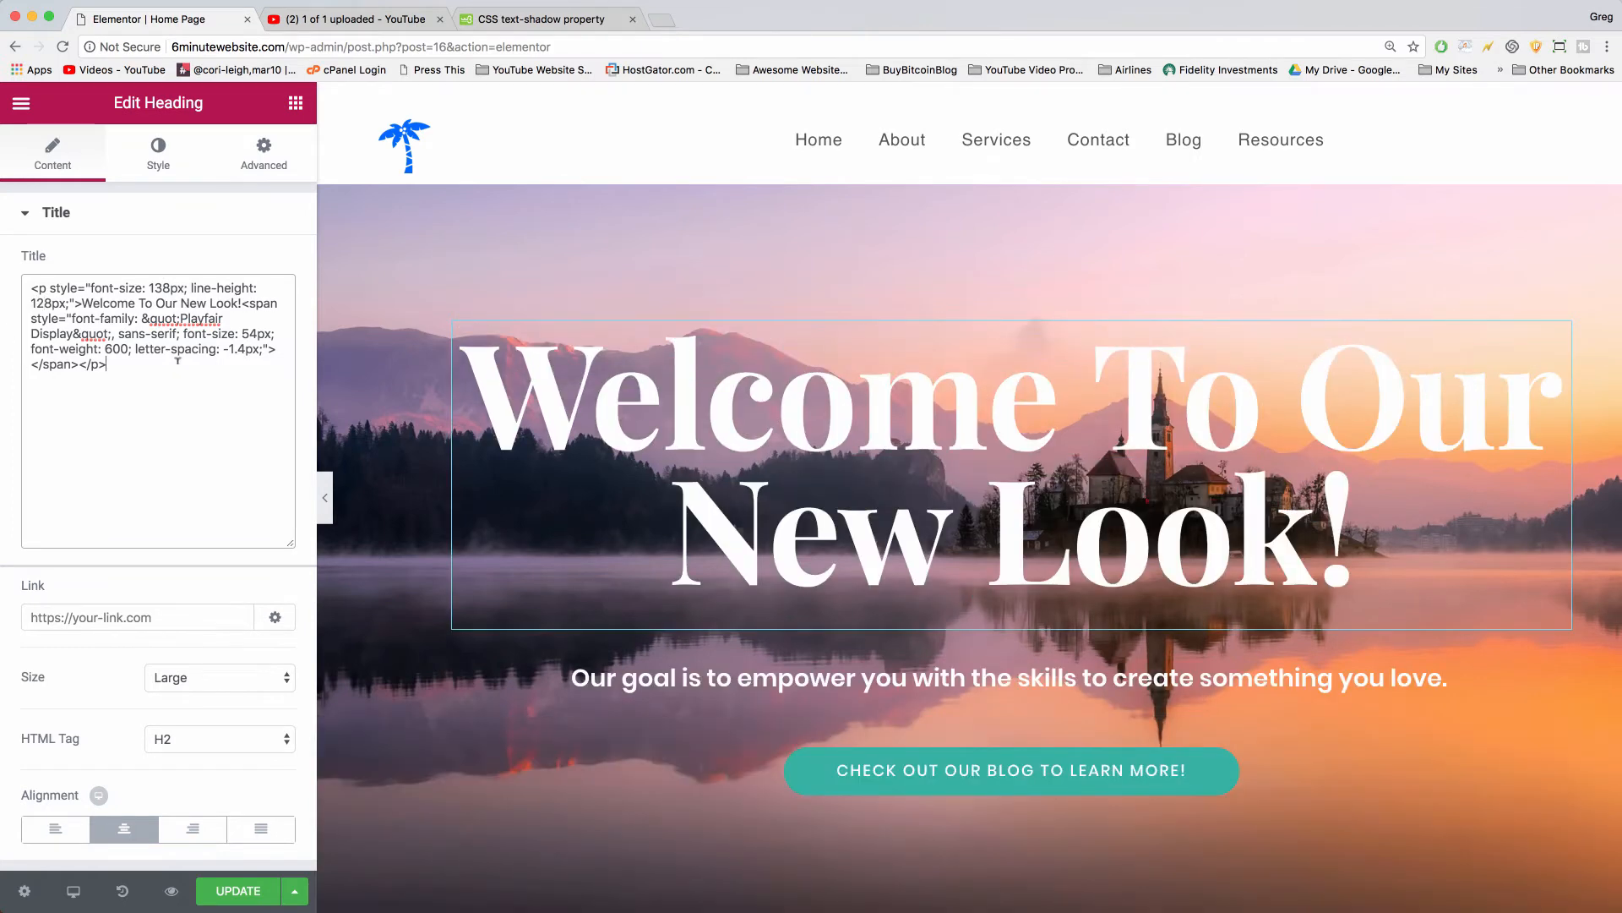
{"action": "double_click", "coordinate": [160, 287]}
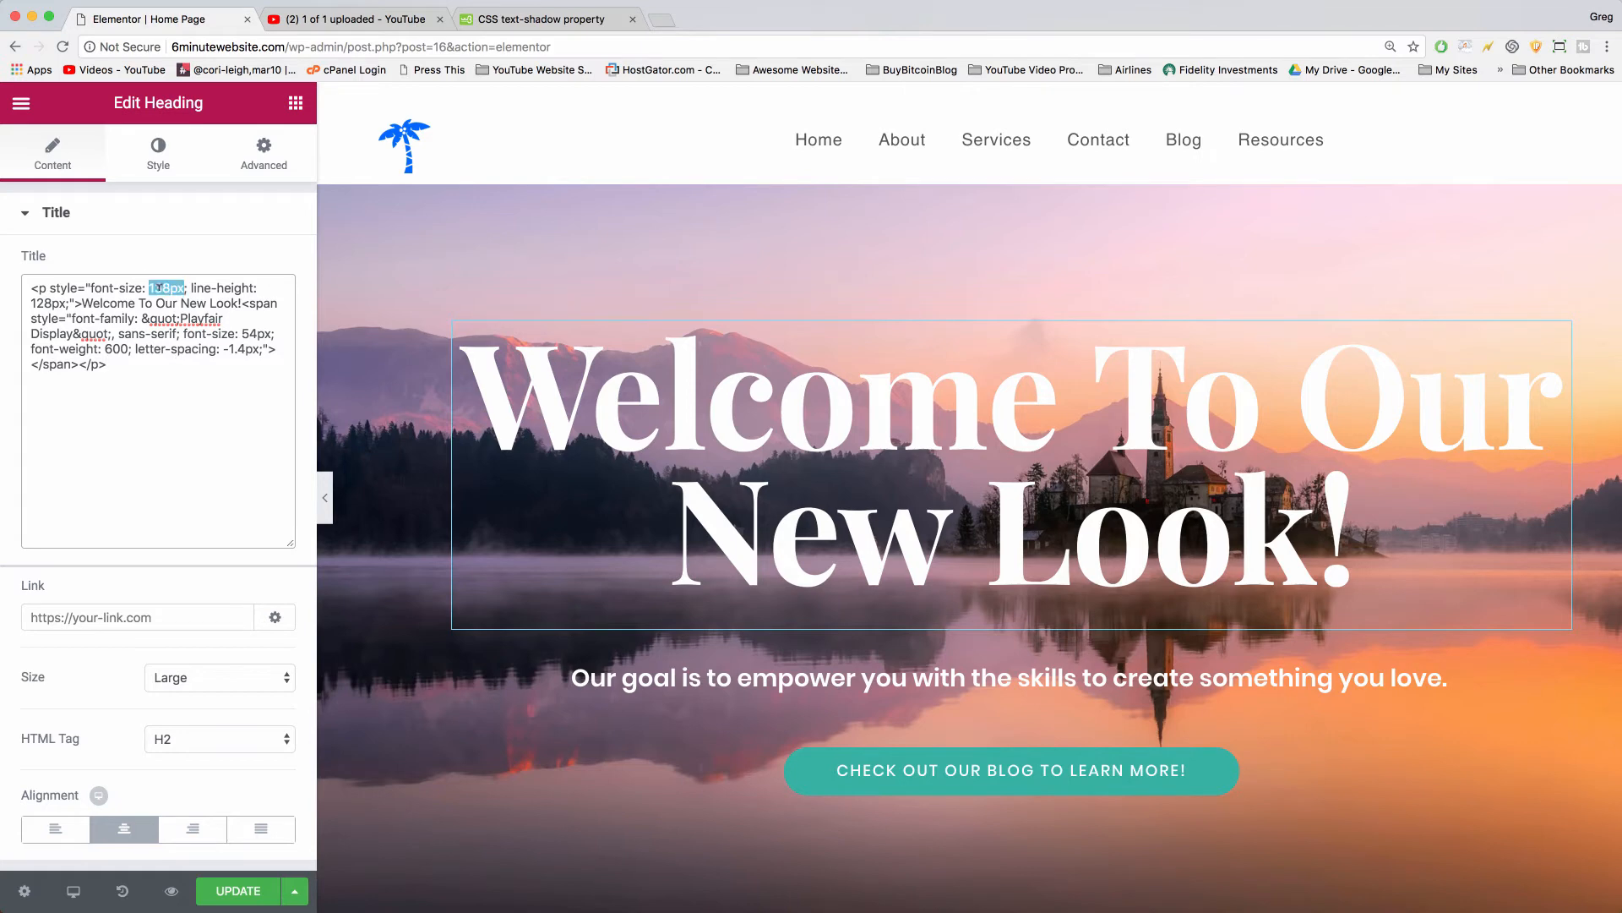
{"action": "double_click", "coordinate": [47, 303]}
{"action": "left_click", "coordinate": [149, 348]}
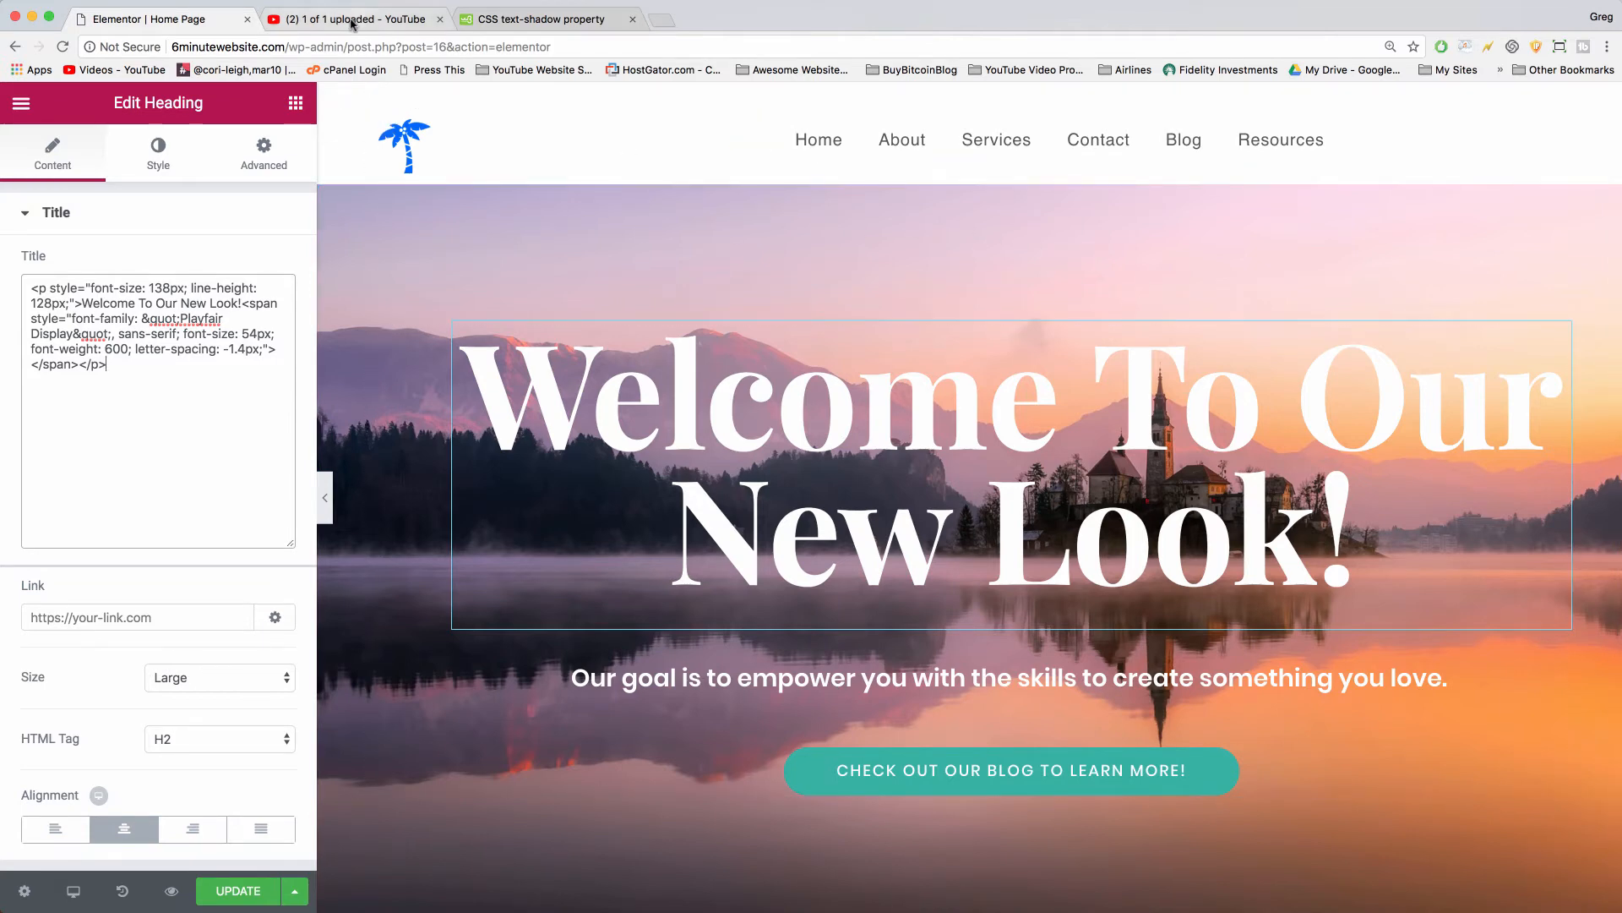
Step: Switch to the W3Schools CSS text-shadow page and copy the example declaration "text-shadow: 2px 2px #ff0000;"
{"action": "left_click", "coordinate": [503, 27]}
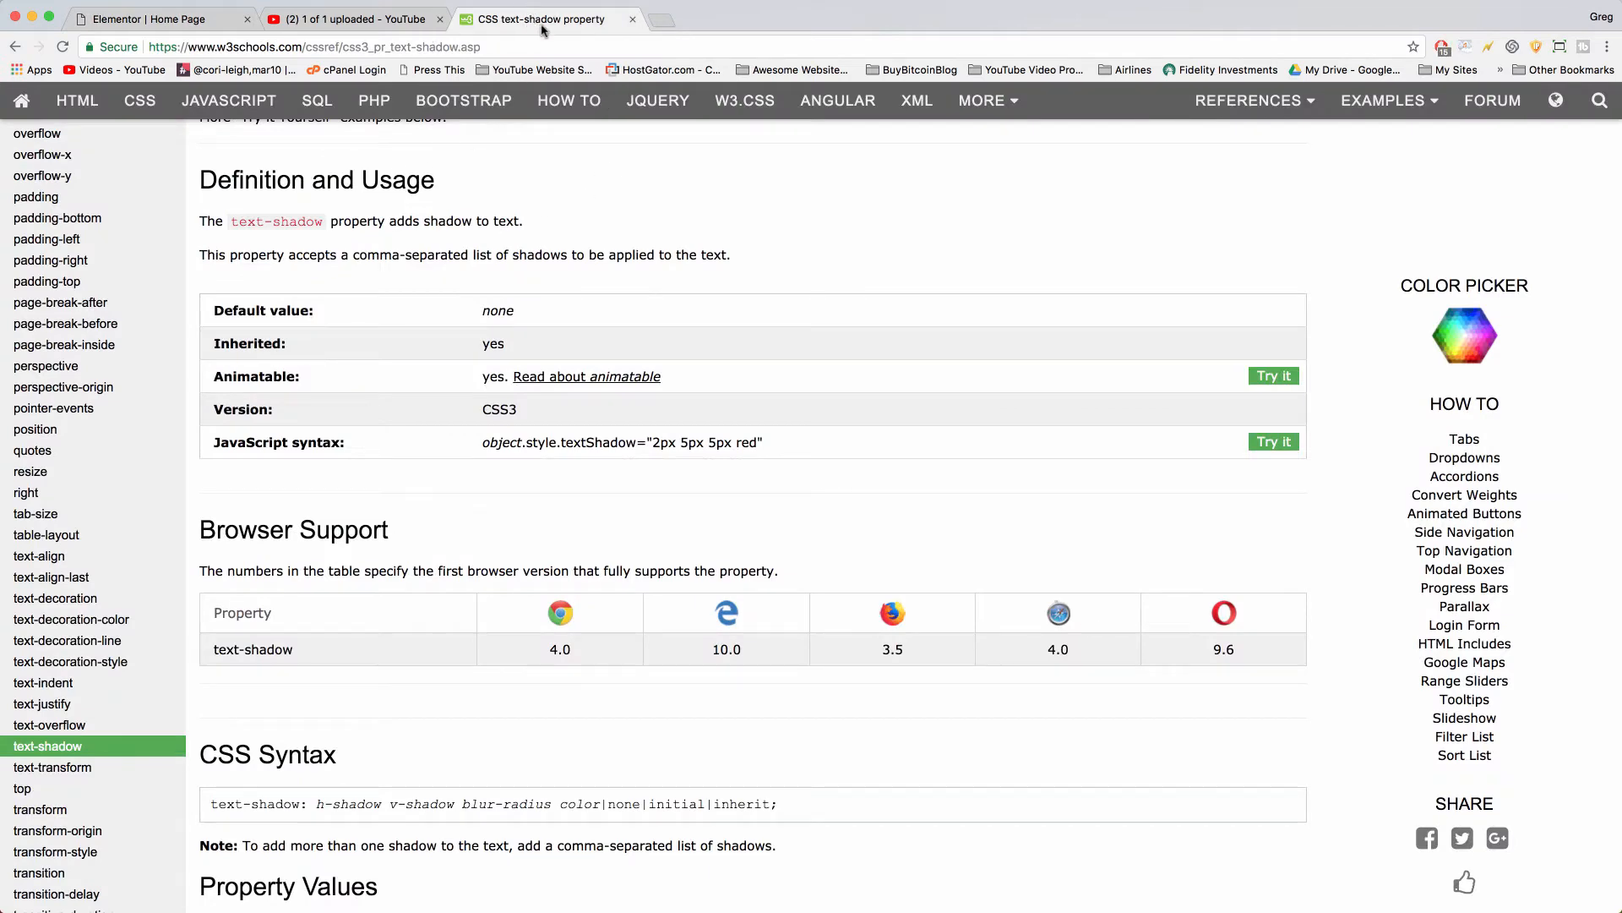
{"action": "scroll", "coordinate": [645, 358], "scroll_direction": "up", "scroll_amount": 5}
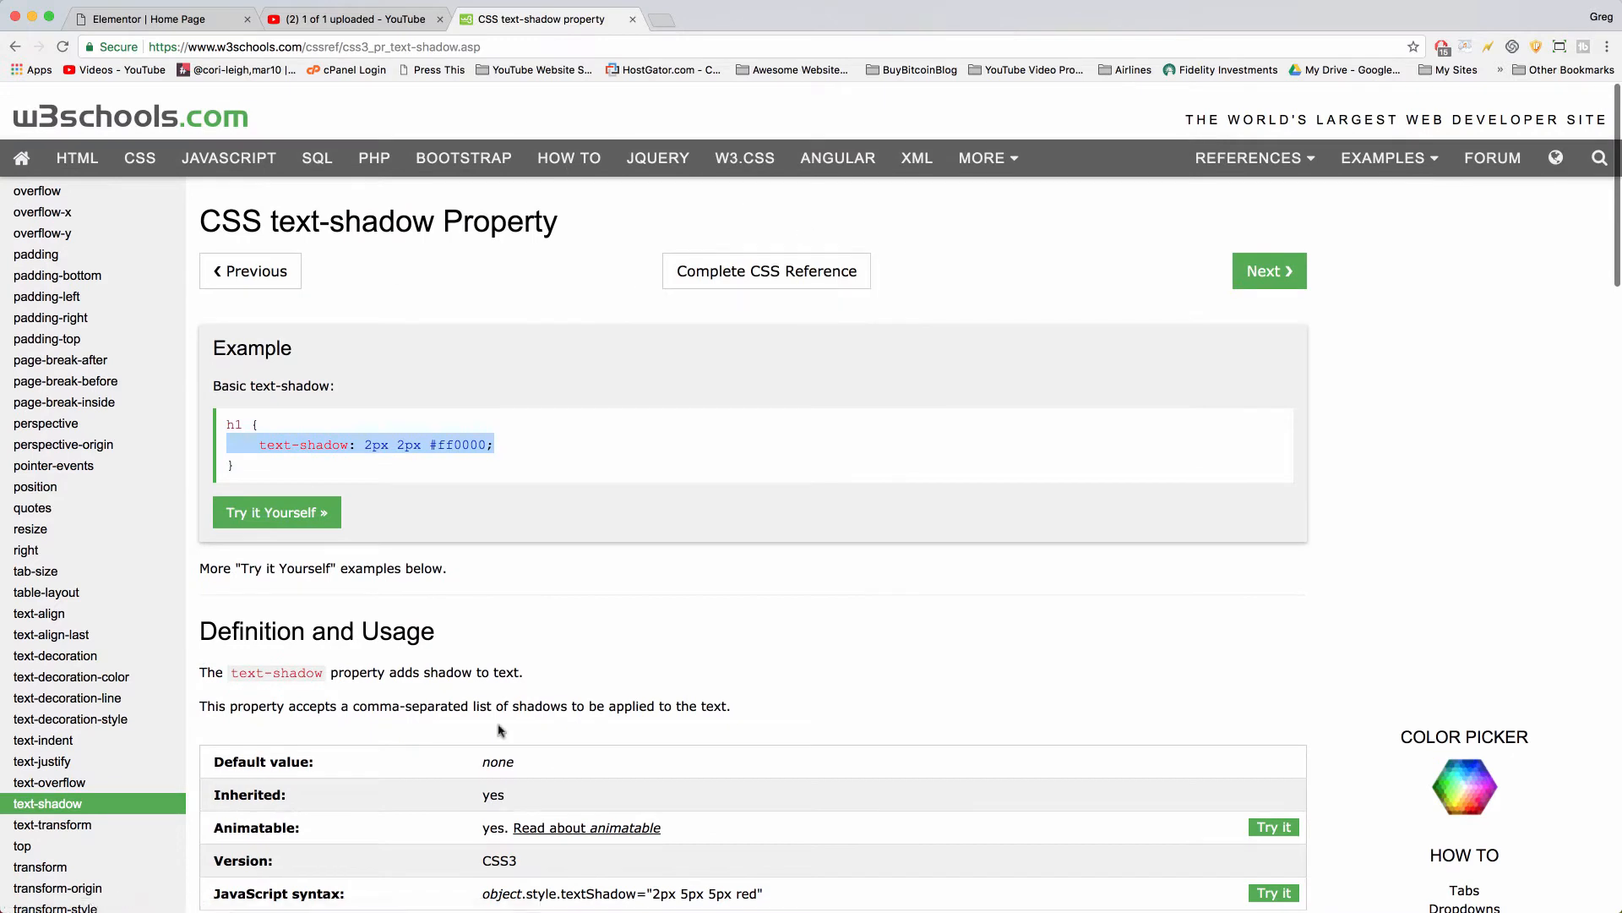
{"action": "left_click", "coordinate": [491, 444]}
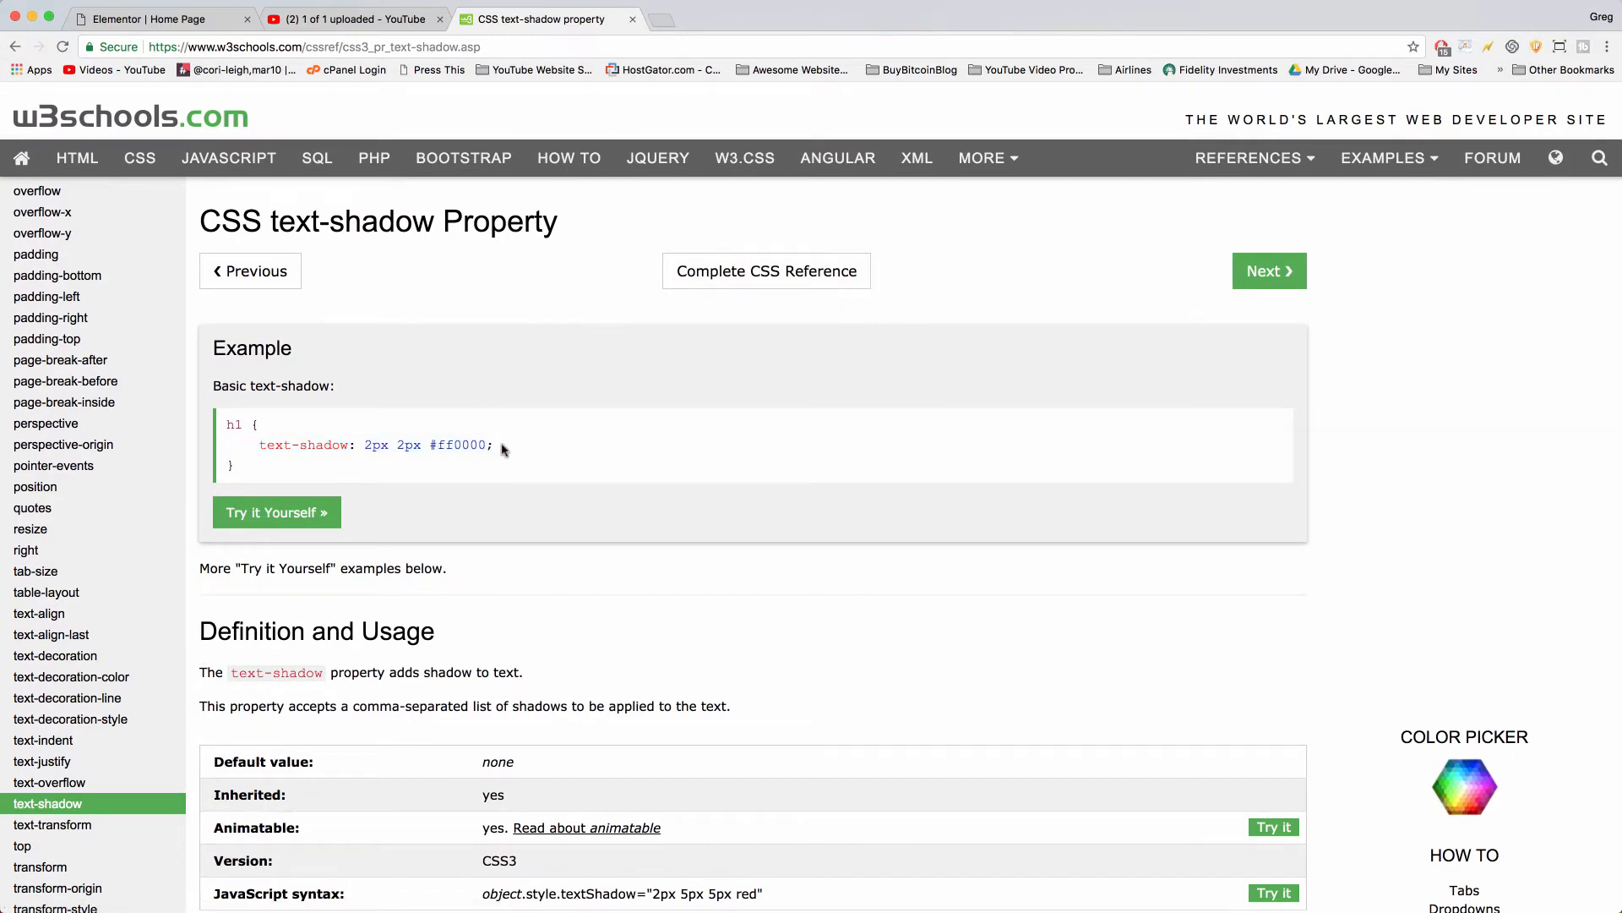
{"action": "left_click_drag", "start_coordinate": [501, 448], "coordinate": [259, 443]}
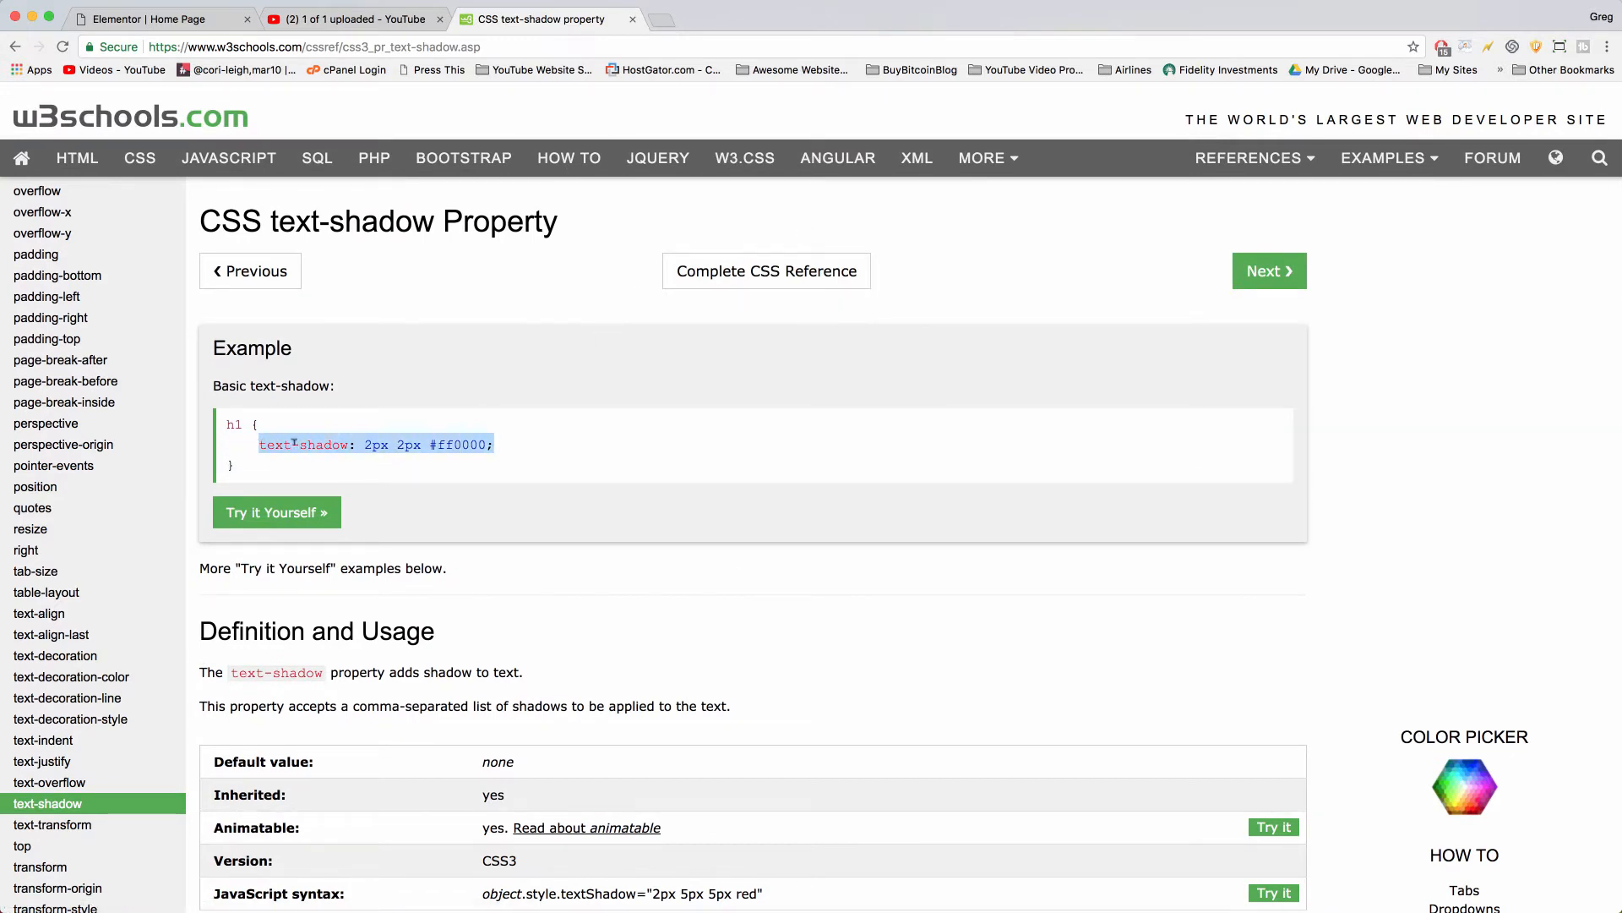
{"action": "right_click", "coordinate": [294, 443]}
{"action": "left_click", "coordinate": [325, 472]}
Step: Back in Elementor, paste the text-shadow declaration after the line height in the heading's outer paragraph style and restore the closing quote
{"action": "left_click", "coordinate": [169, 18]}
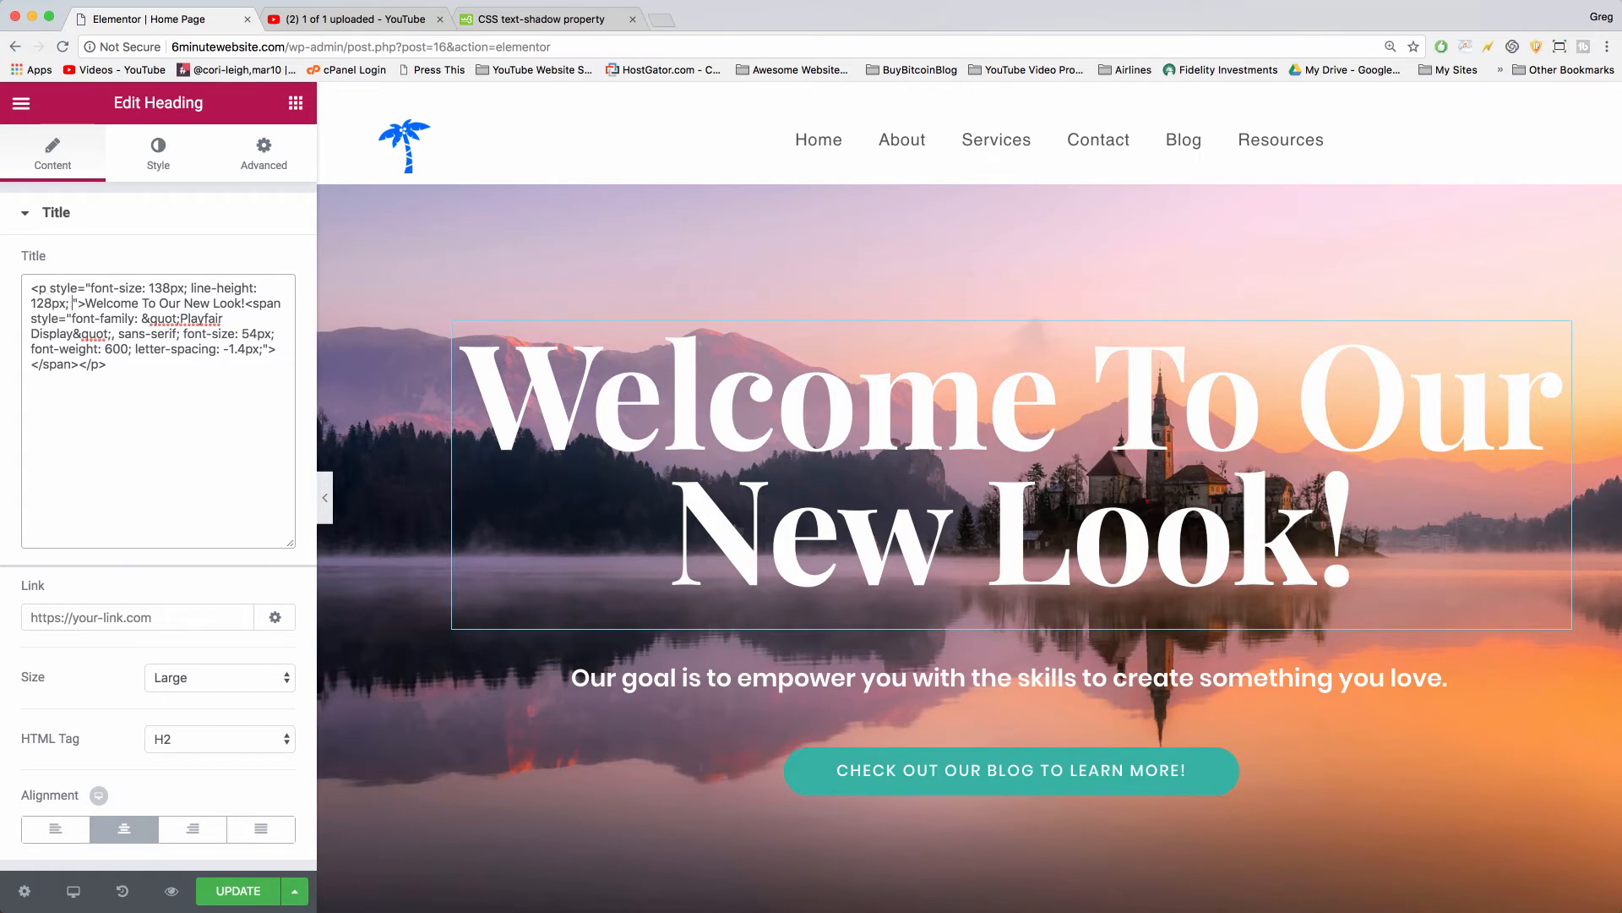
{"action": "right_click", "coordinate": [73, 302]}
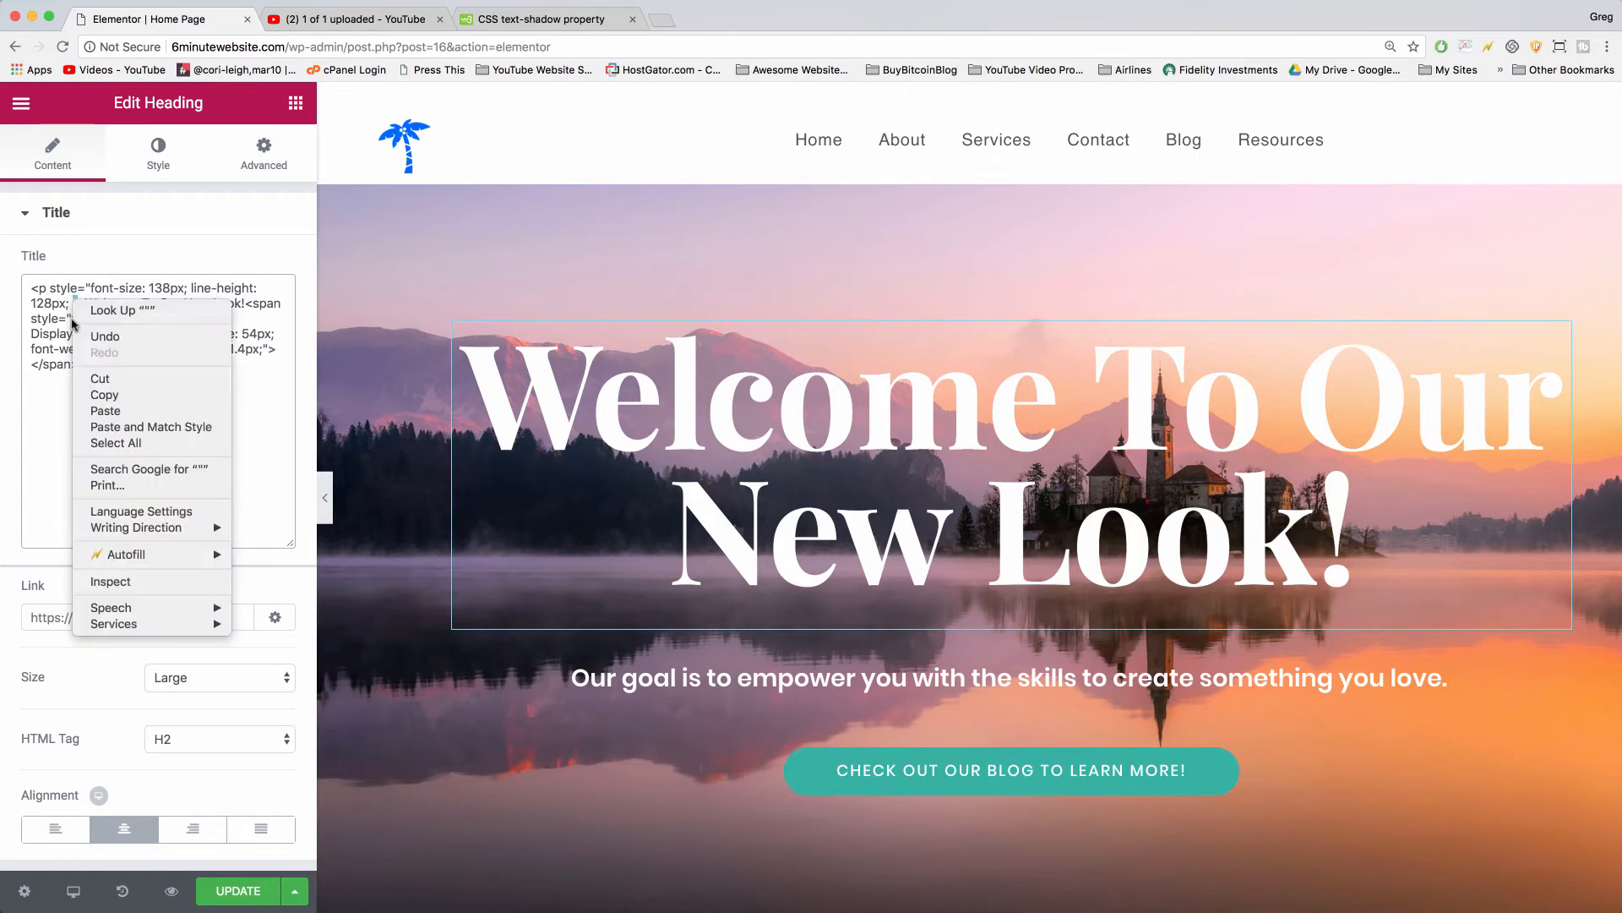
{"action": "left_click", "coordinate": [102, 404]}
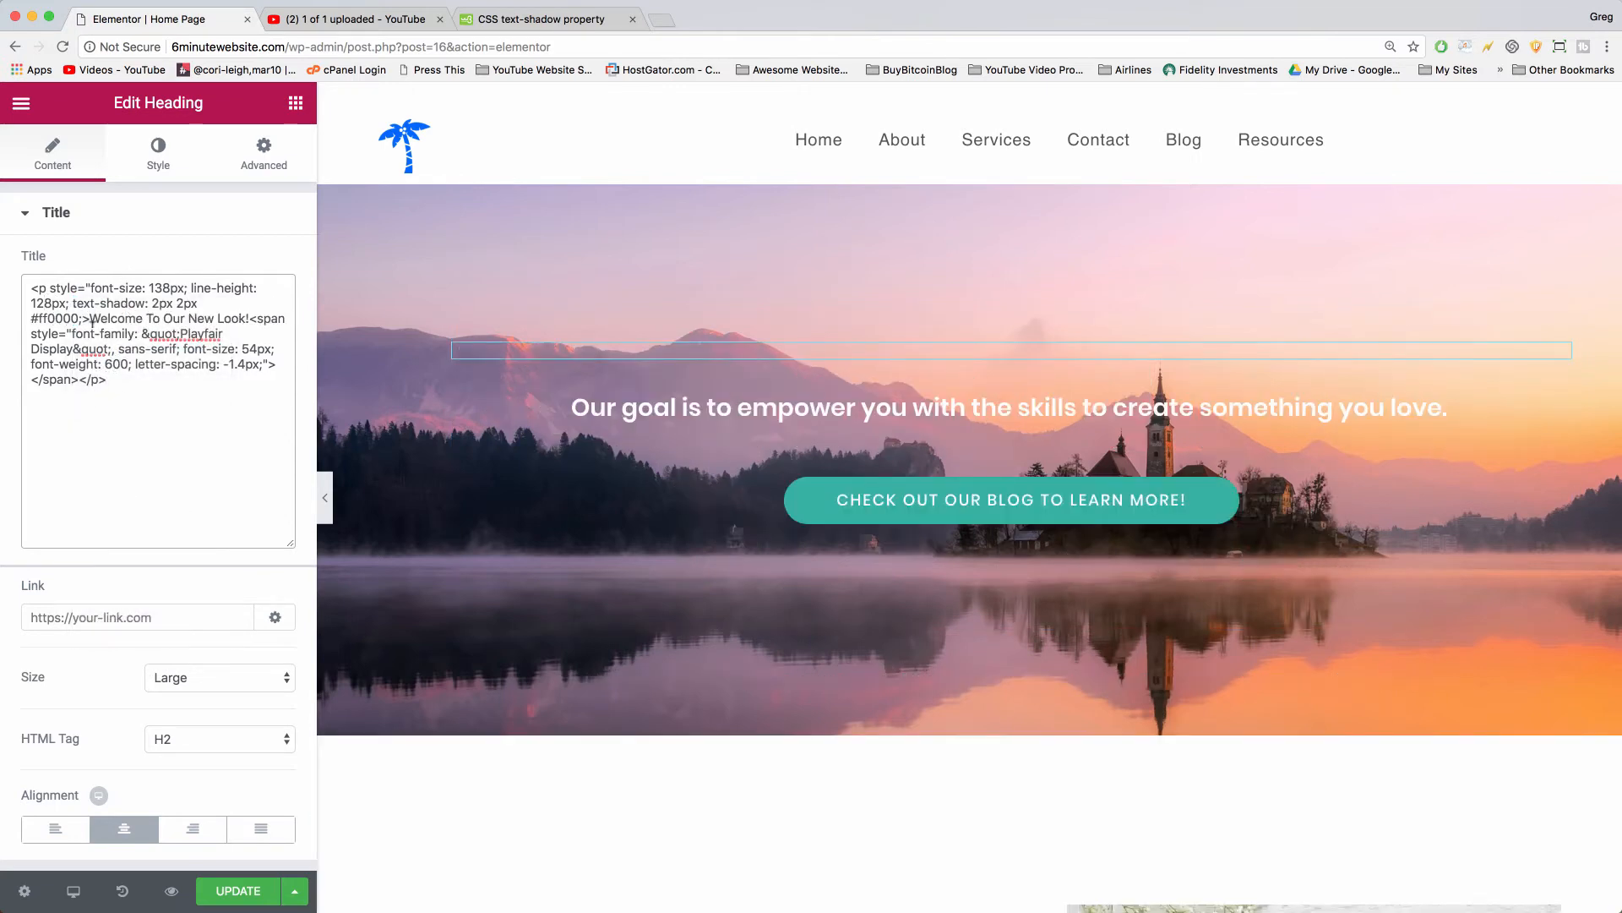
{"action": "left_click_drag", "start_coordinate": [119, 377], "coordinate": [22, 293]}
{"action": "left_click_drag", "start_coordinate": [162, 379], "coordinate": [21, 287]}
{"action": "left_click", "coordinate": [91, 318]}
{"action": "type", "text": "\""}
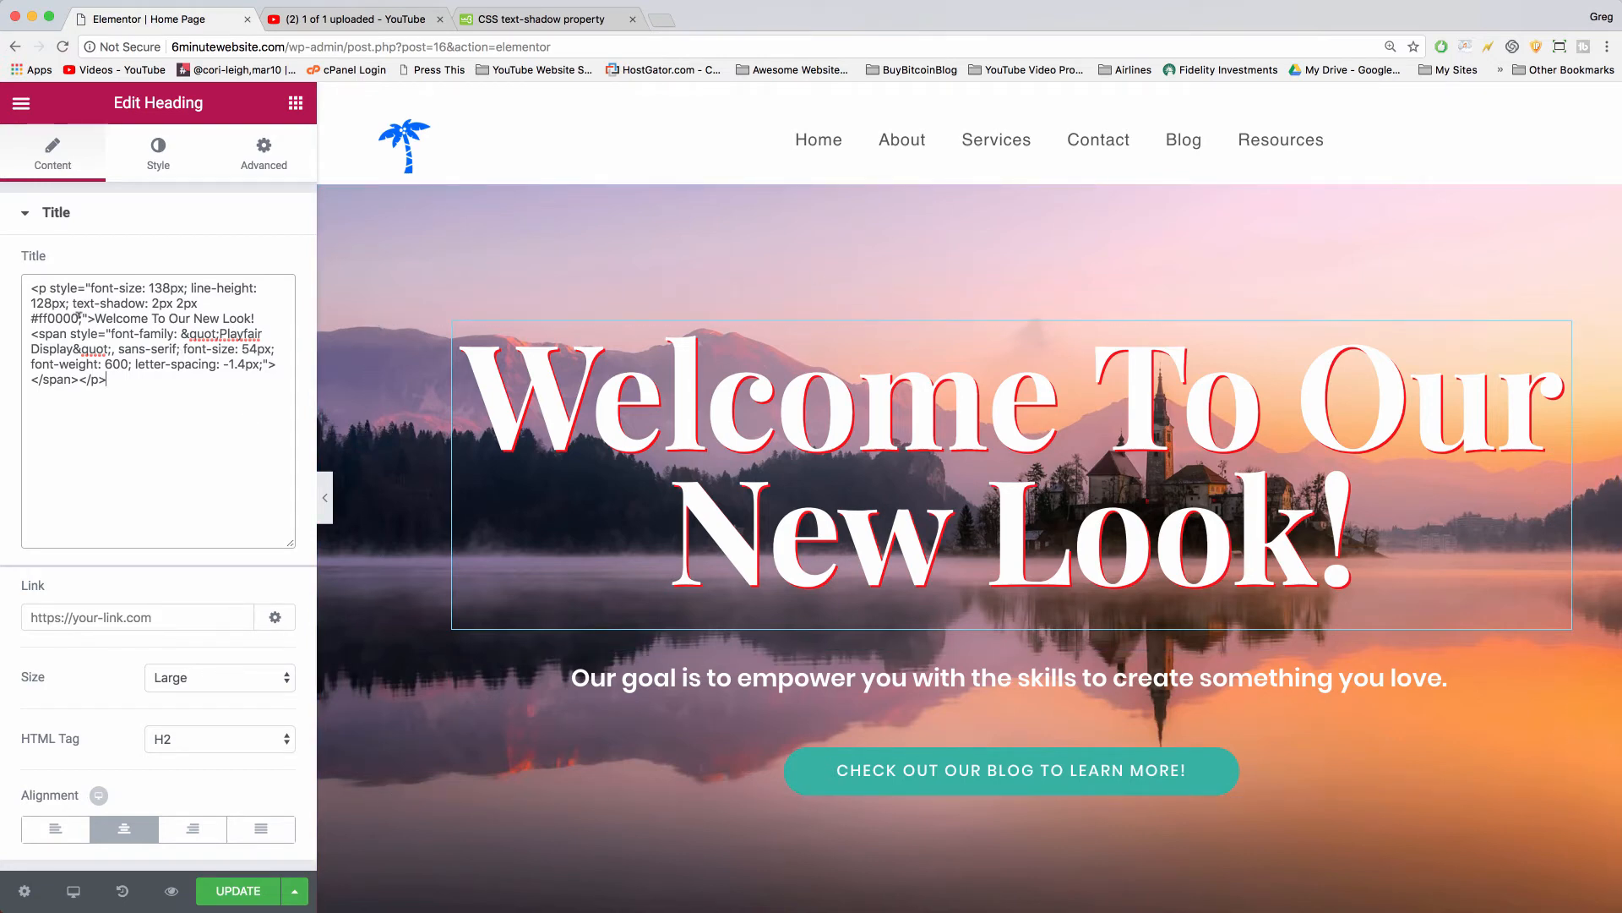
Step: Set the heading's text-shadow color to #000 and both of its offsets to 4px
{"action": "left_click_drag", "start_coordinate": [79, 318], "coordinate": [44, 319]}
{"action": "type", "text": "000"}
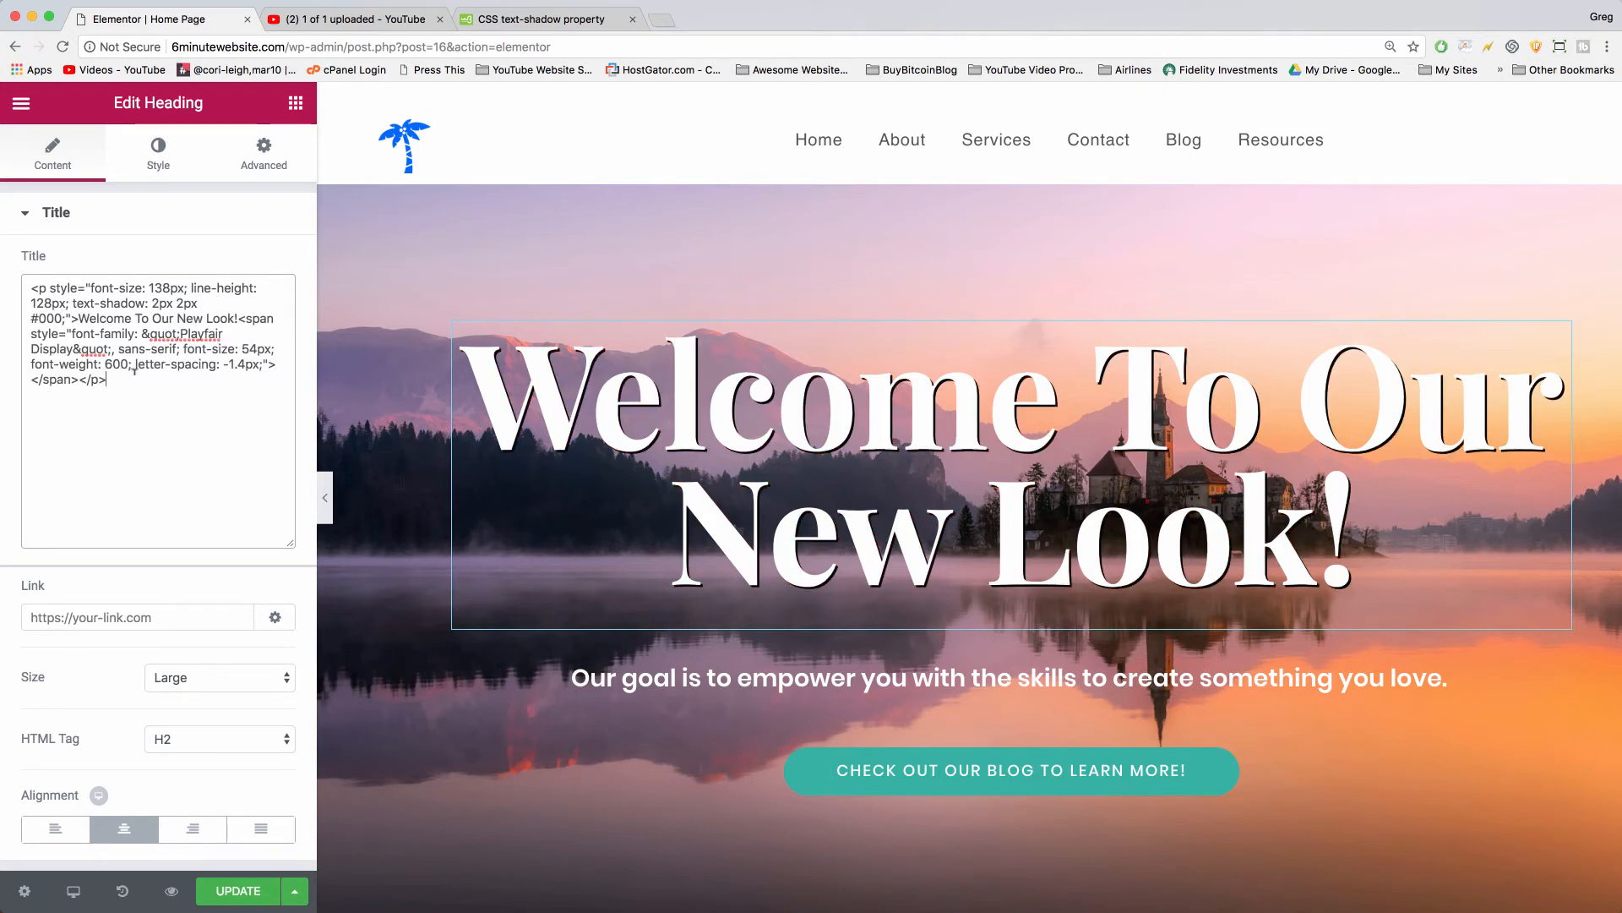
{"action": "key", "text": "BackSpace"}
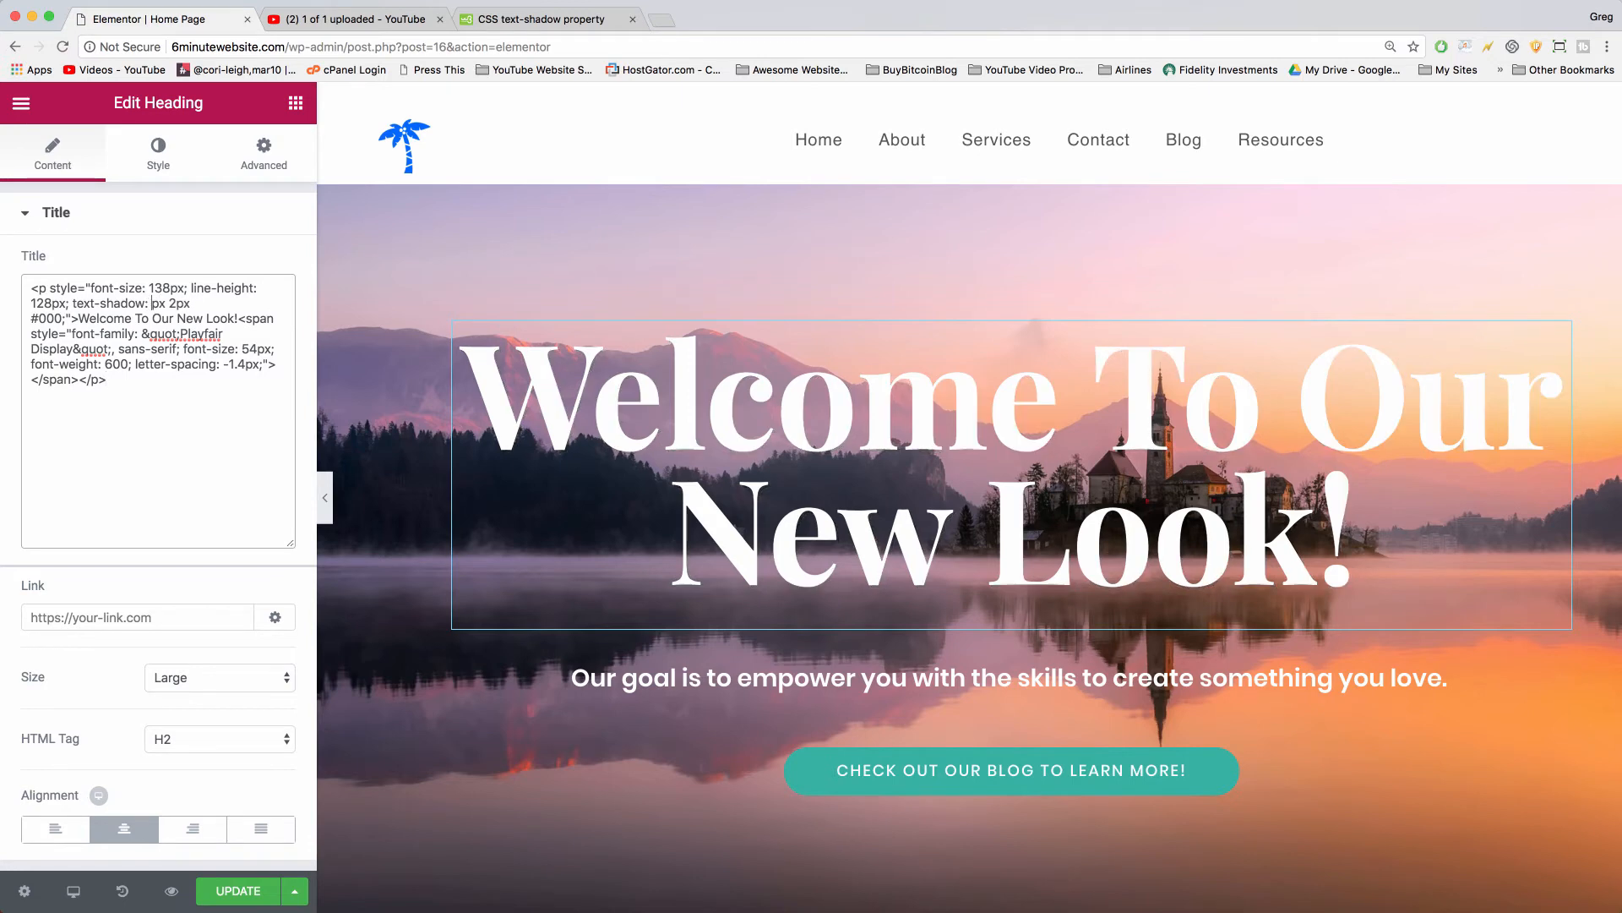
{"action": "type", "text": "4"}
{"action": "key", "text": "BackSpace"}
{"action": "type", "text": "4"}
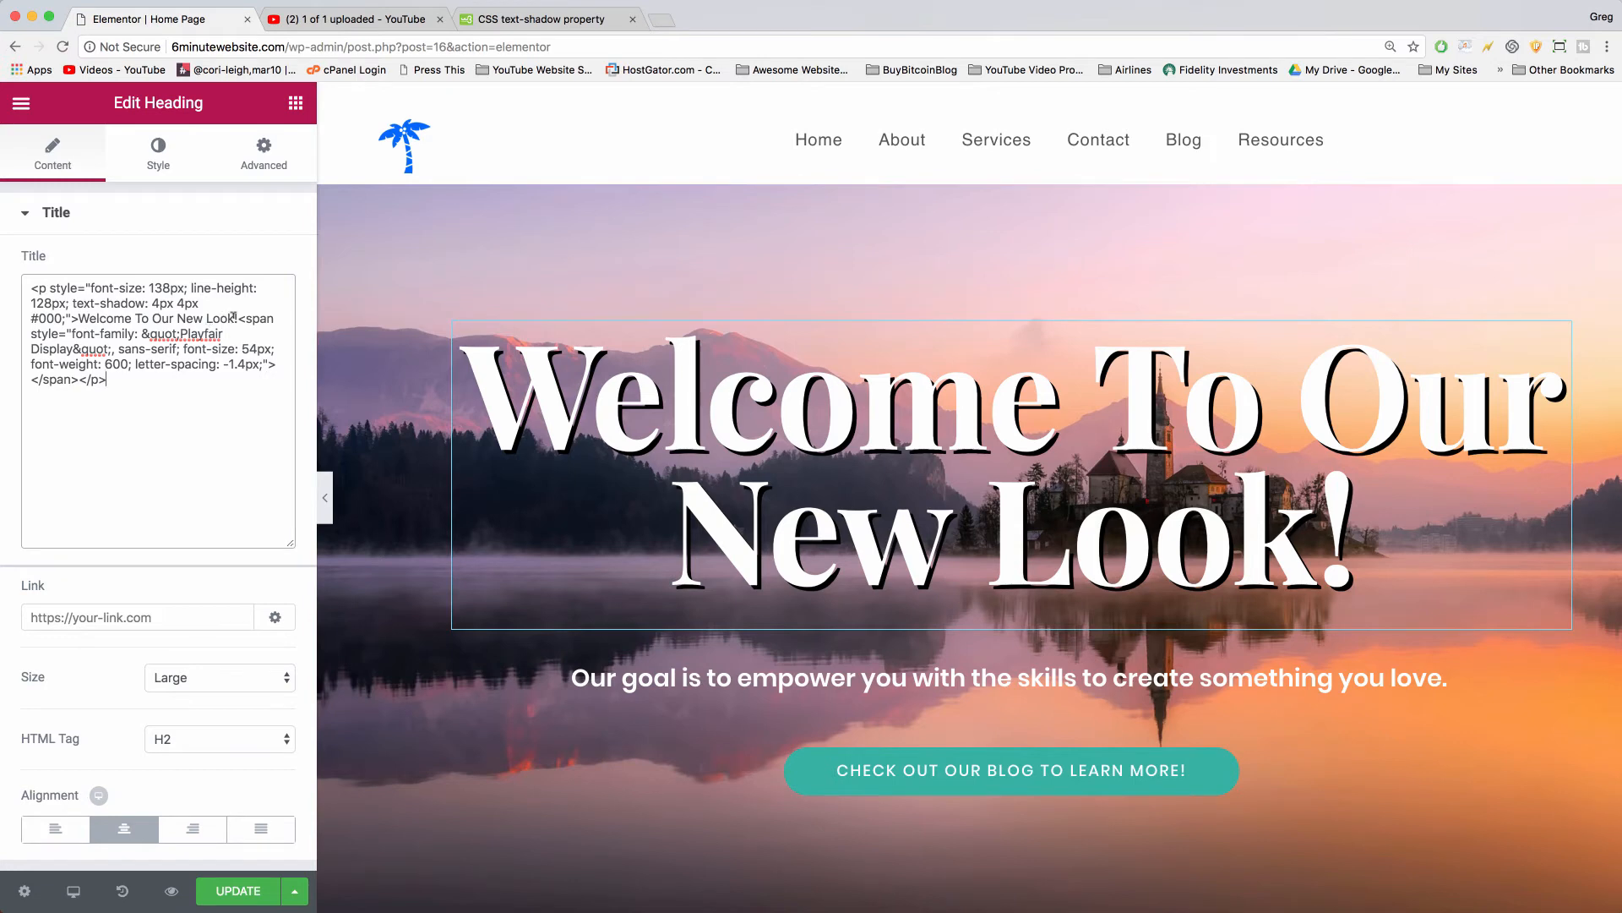
Step: Replace the heading text in the title code with "WELCOME CREATORS!" in capitals
{"action": "left_click_drag", "start_coordinate": [235, 317], "coordinate": [78, 318]}
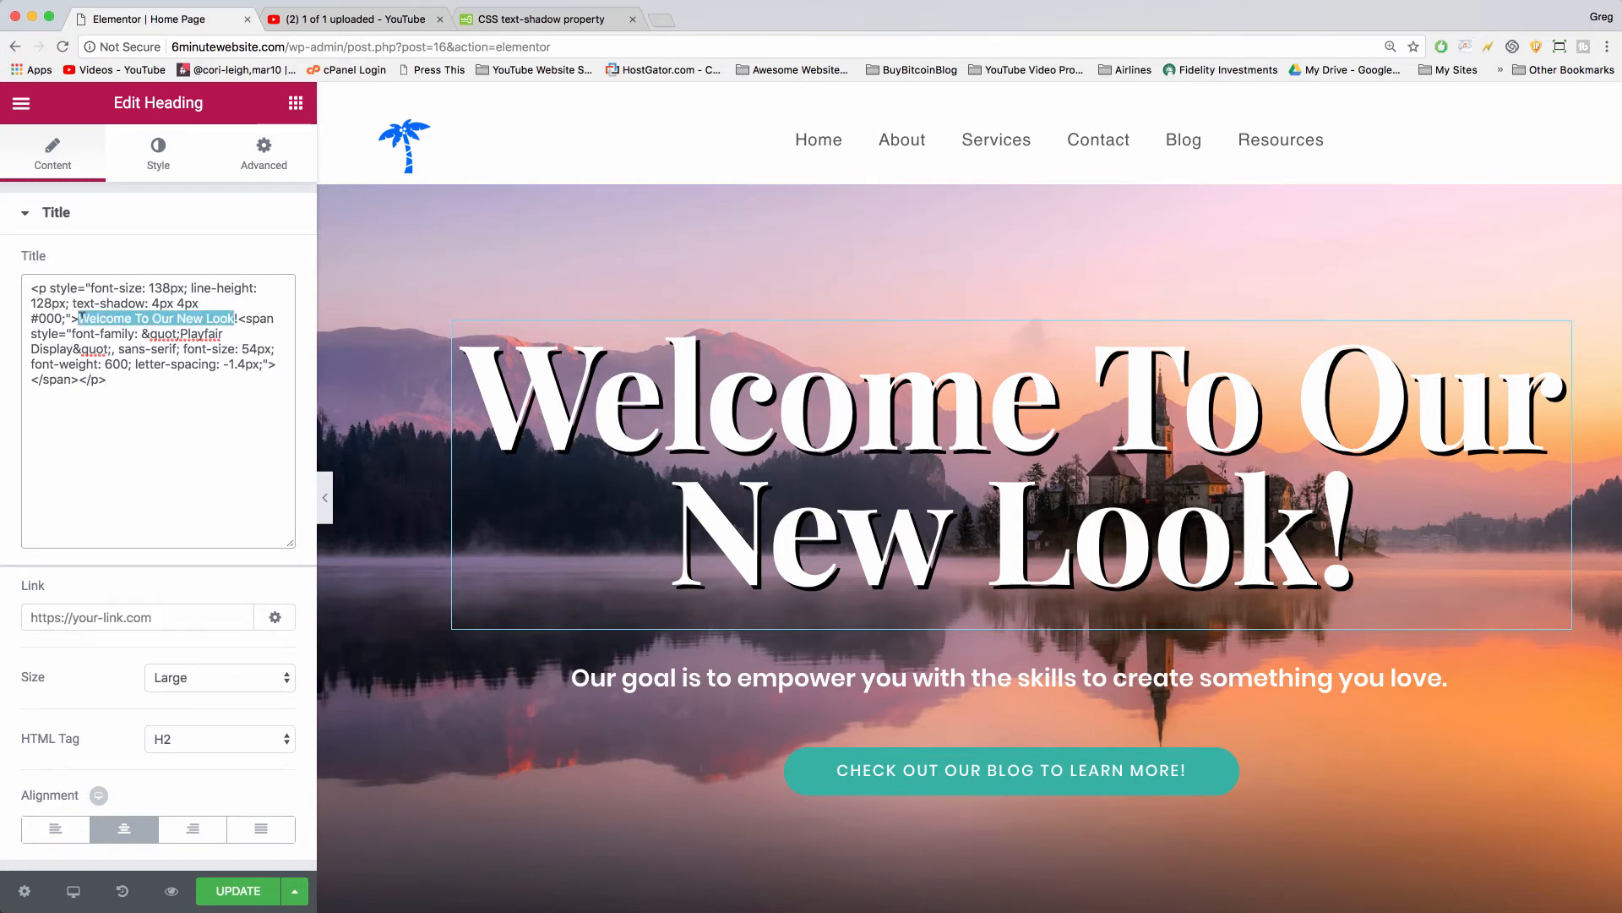
{"action": "key", "text": "ctrl+v"}
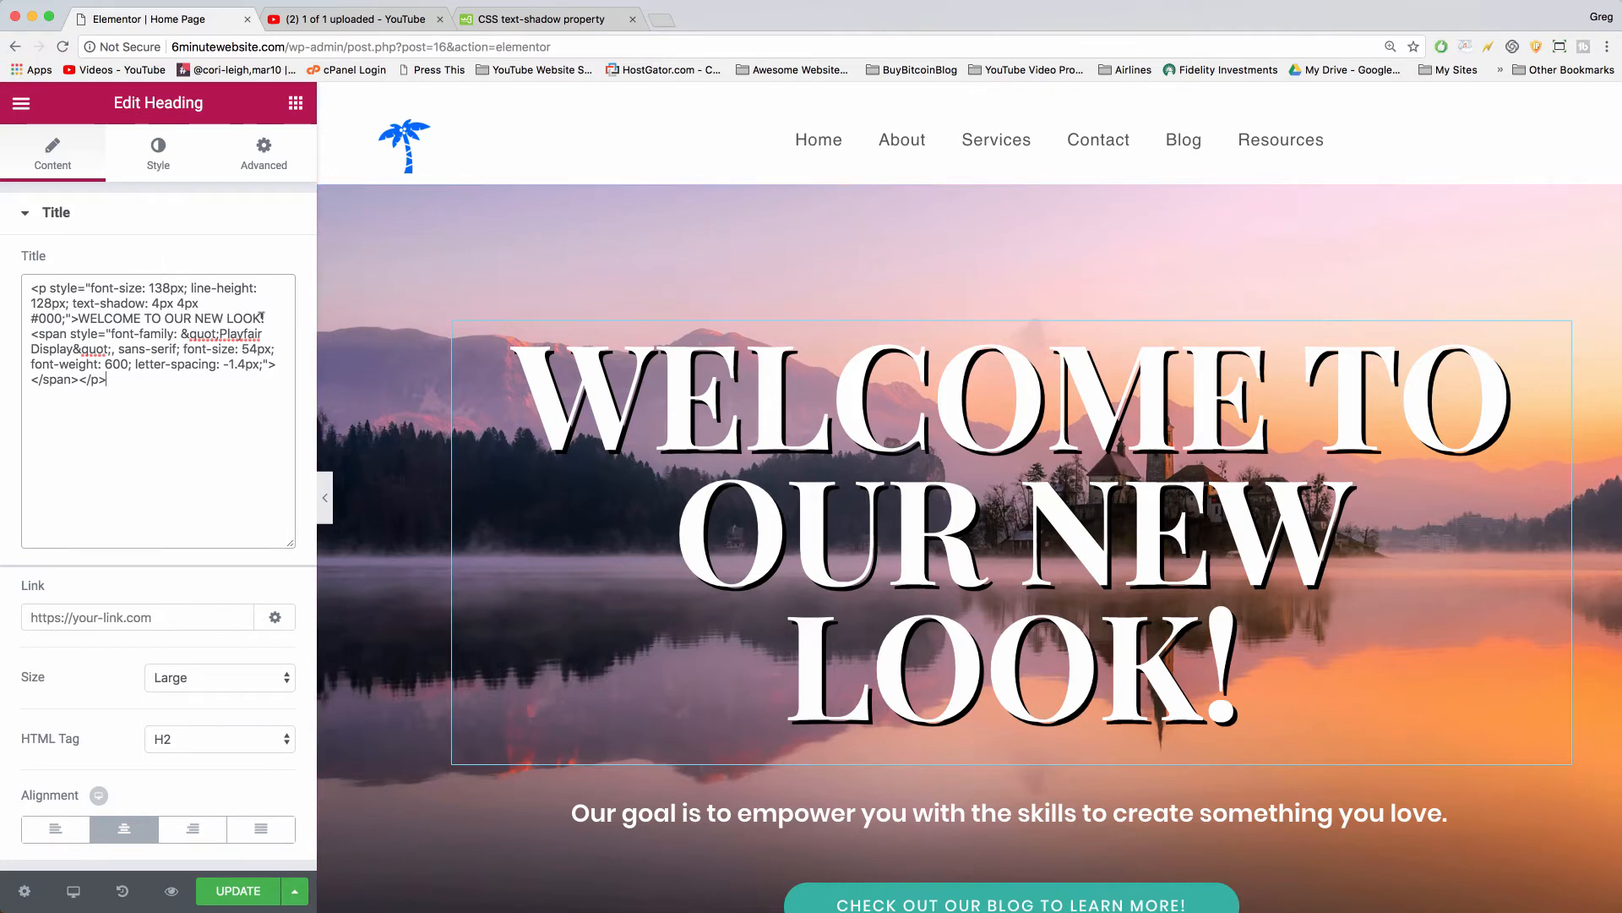
{"action": "left_click_drag", "start_coordinate": [259, 318], "coordinate": [146, 318]}
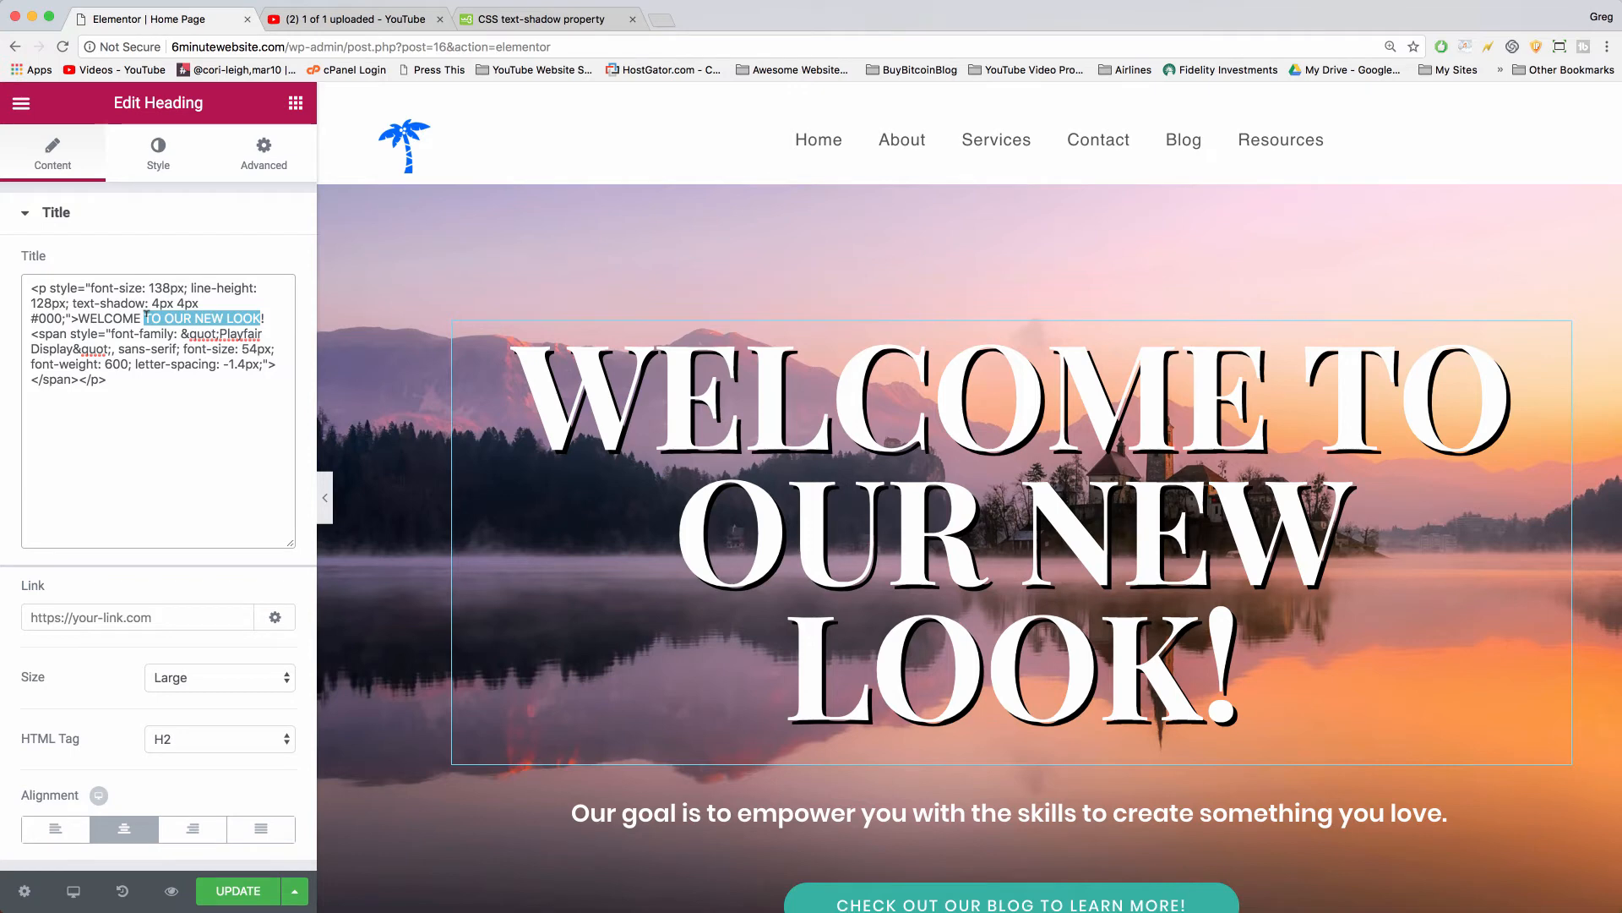
{"action": "type", "text": "CREATORS"}
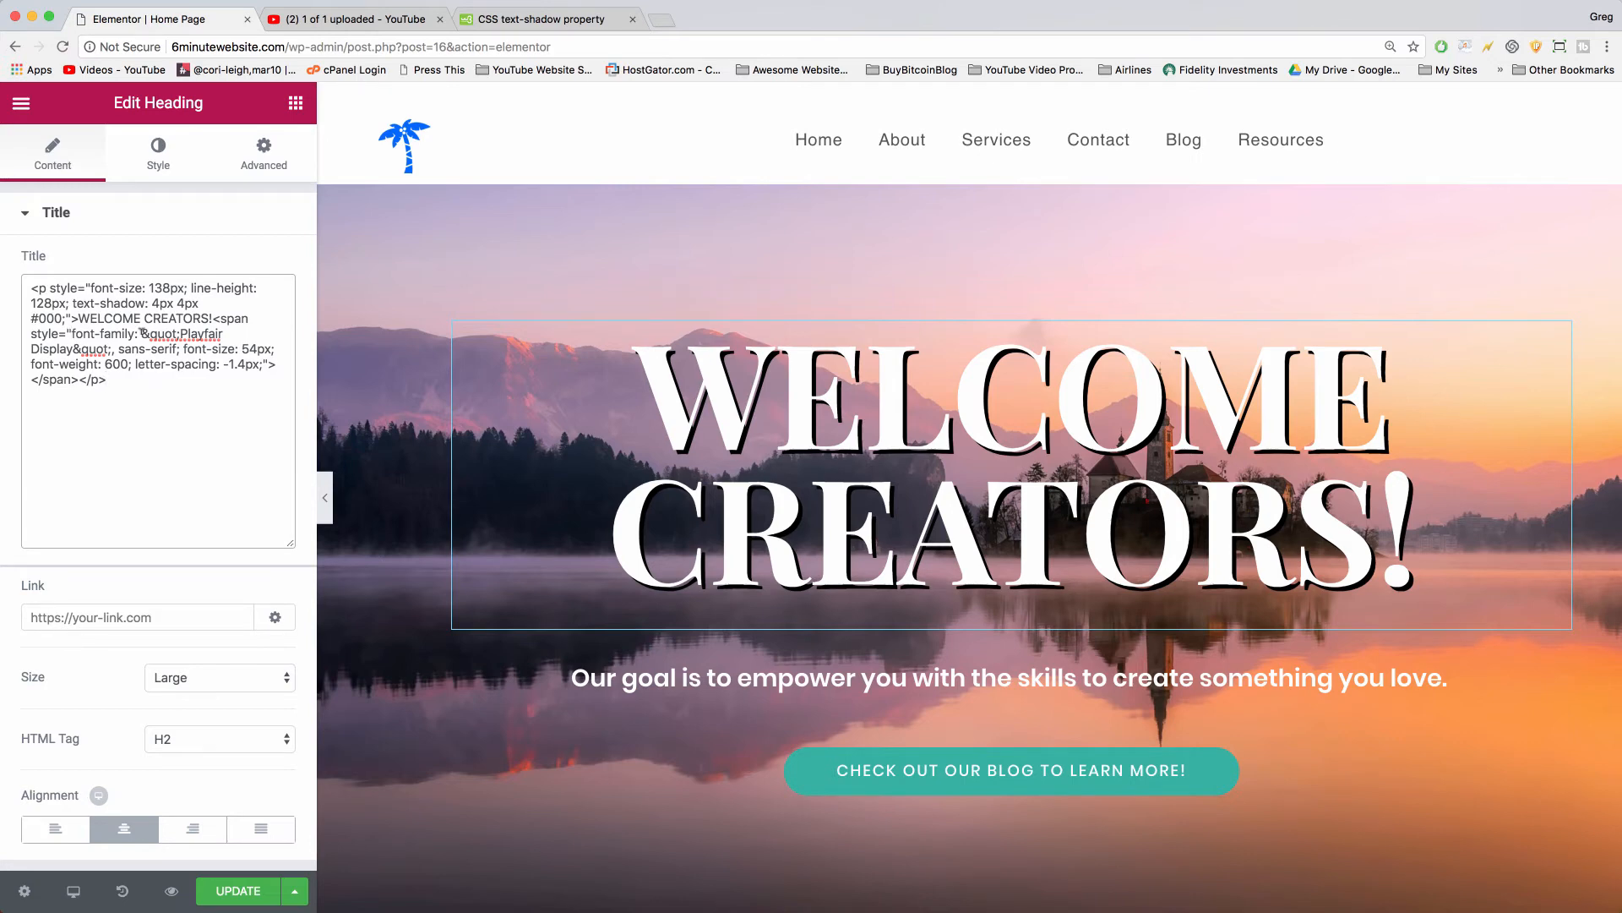
Step: Set the font-family in the heading's span style to arial and remove the stray comma after it
{"action": "left_click_drag", "start_coordinate": [142, 332], "coordinate": [201, 345]}
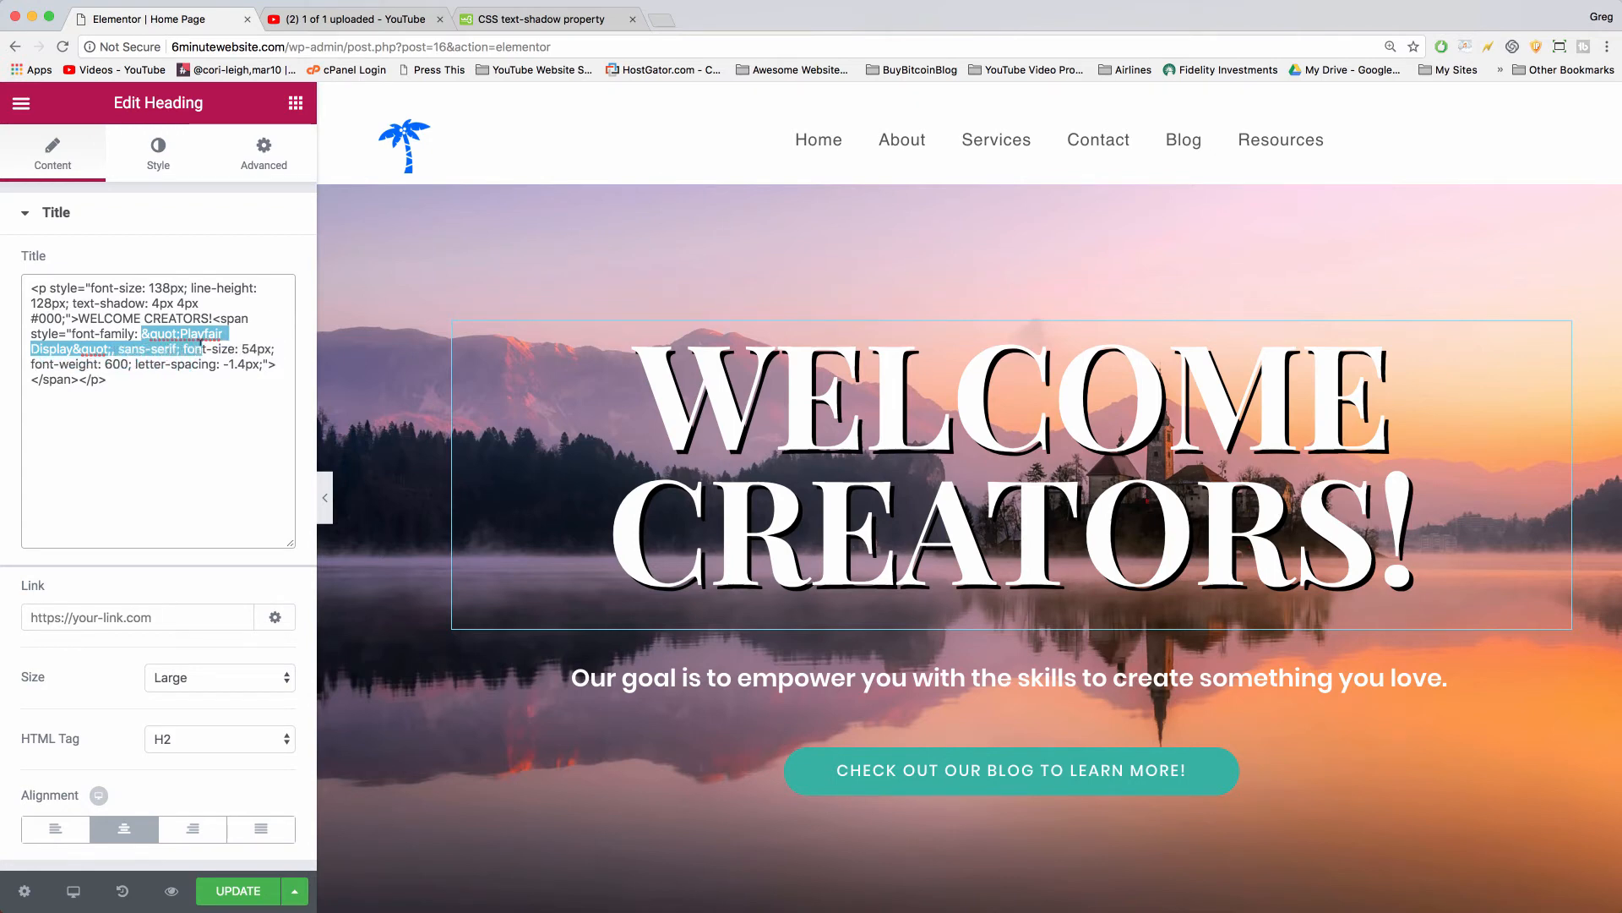
{"action": "left_click", "coordinate": [201, 323]}
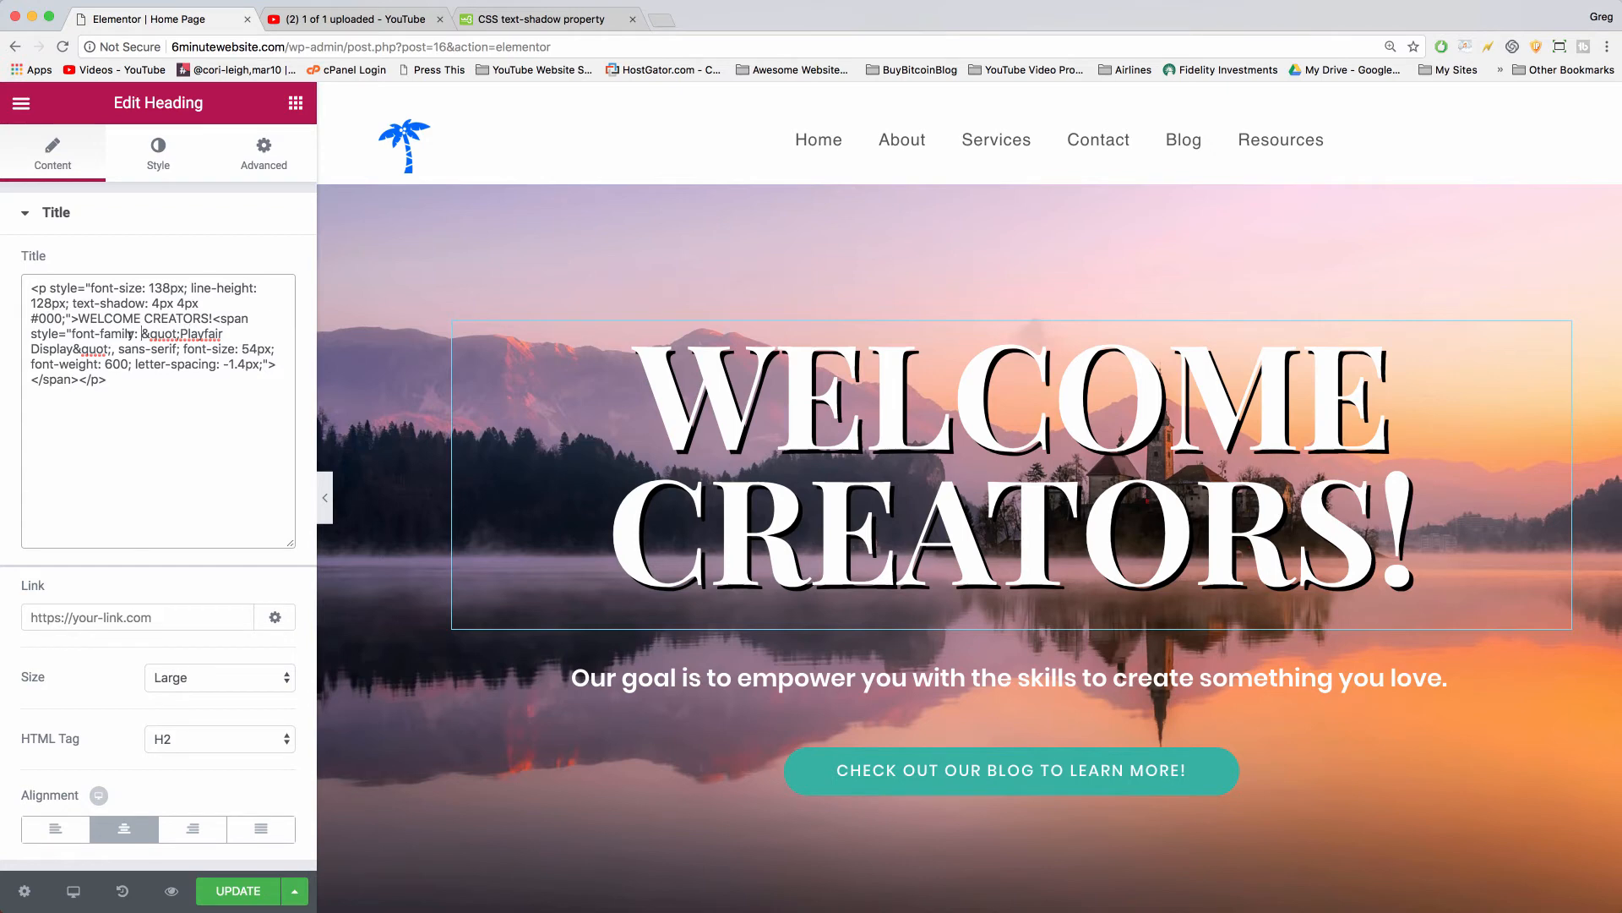
{"action": "left_click_drag", "start_coordinate": [141, 333], "coordinate": [111, 349]}
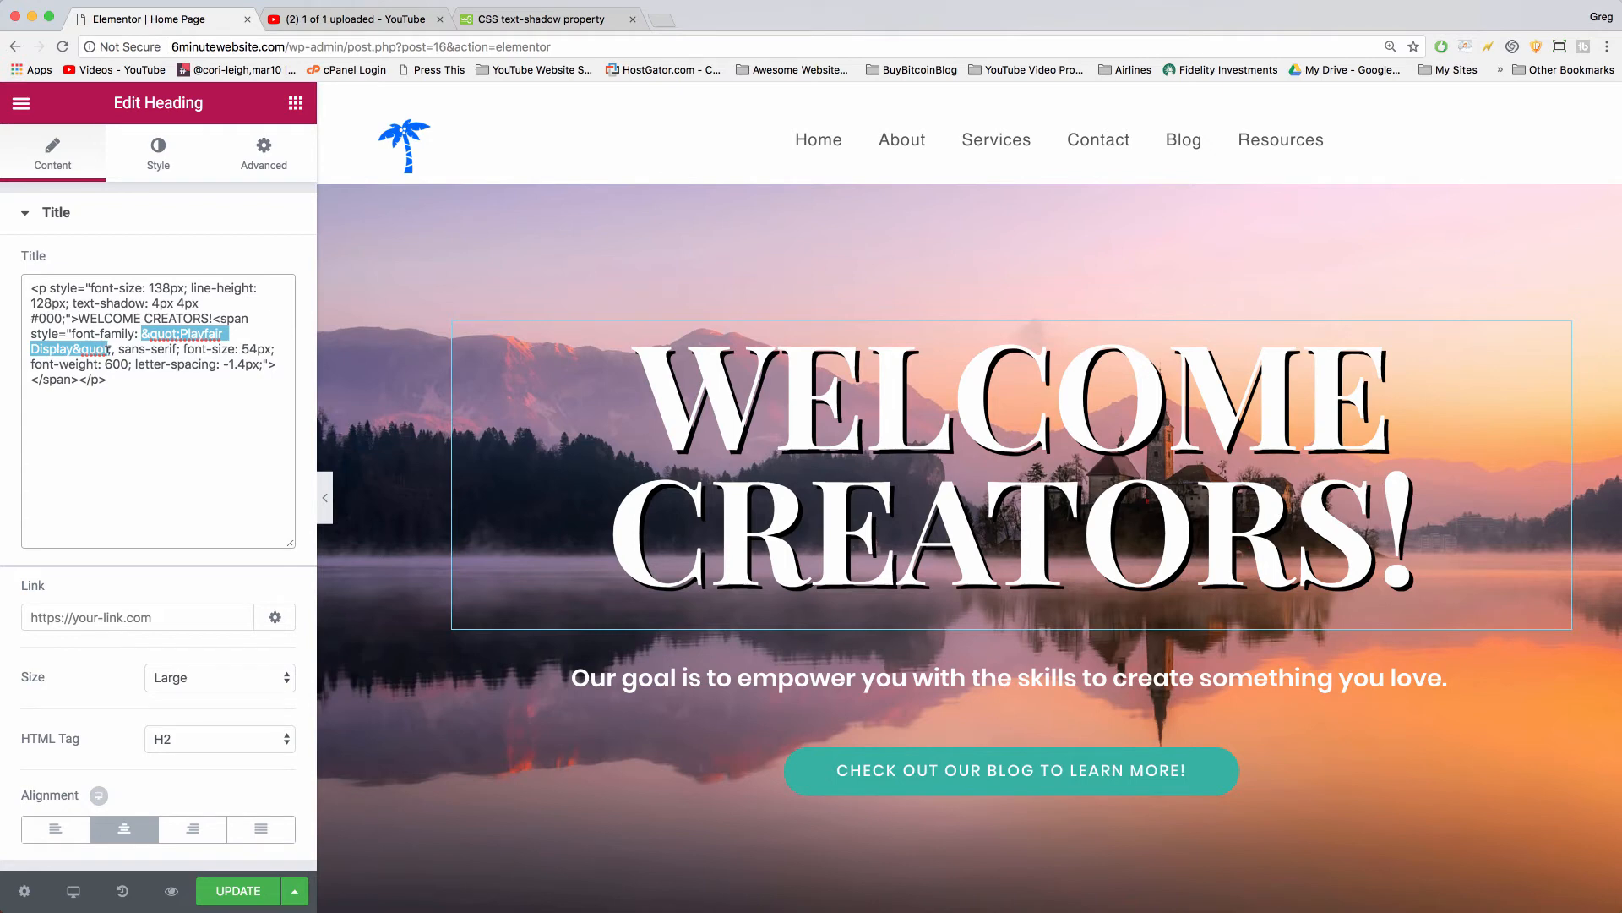
{"action": "key", "text": "BackSpace"}
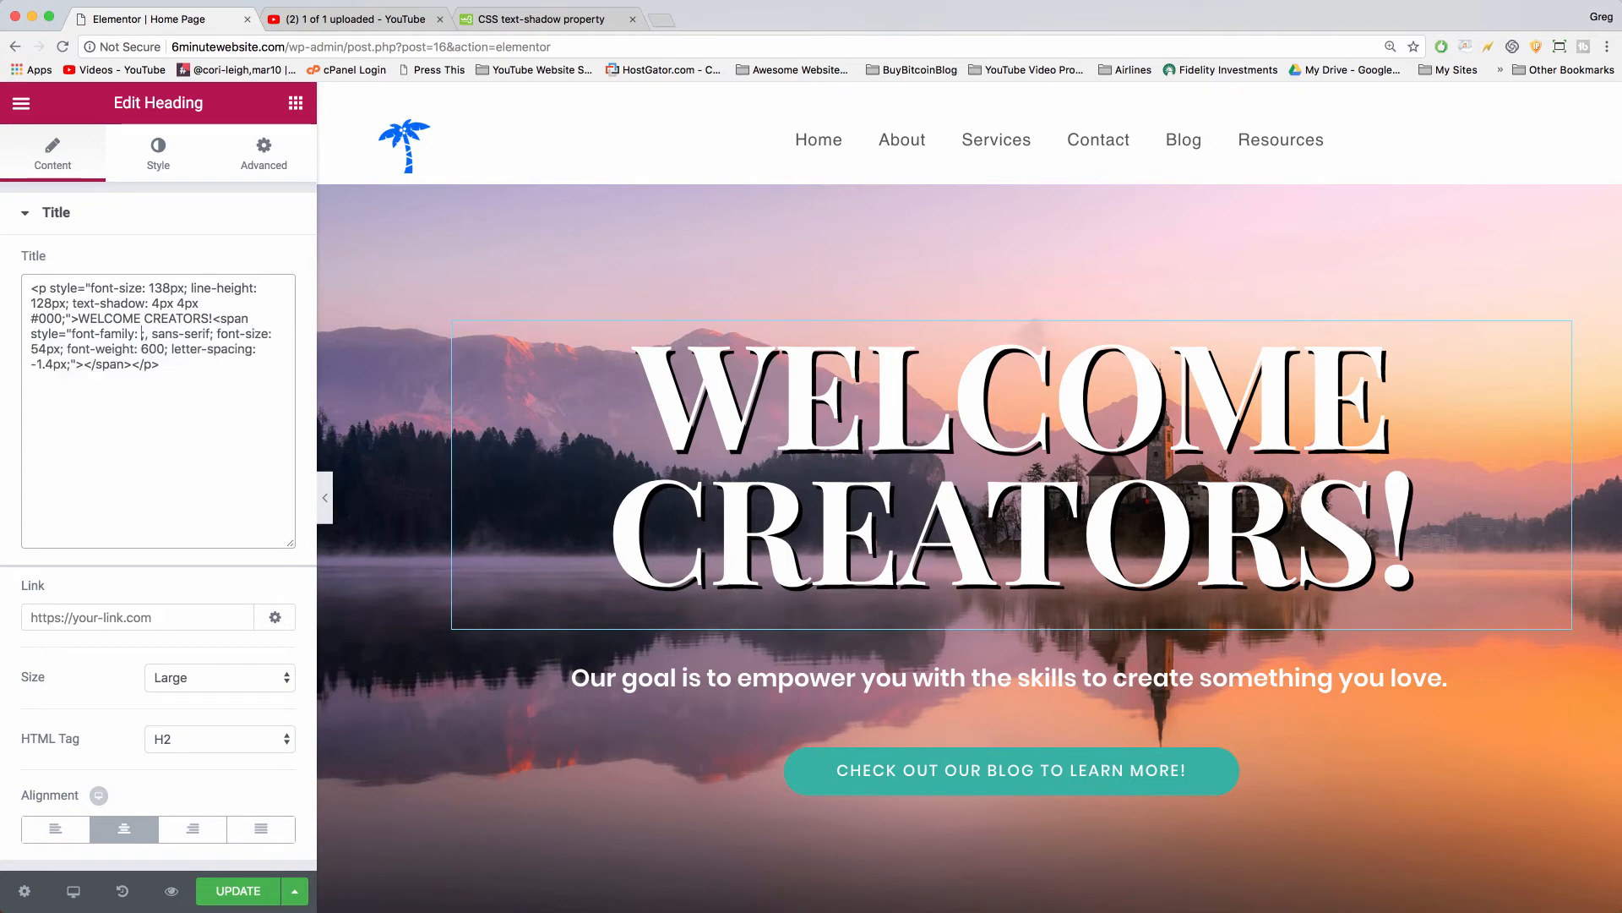
{"action": "type", "text": "ARIAL"}
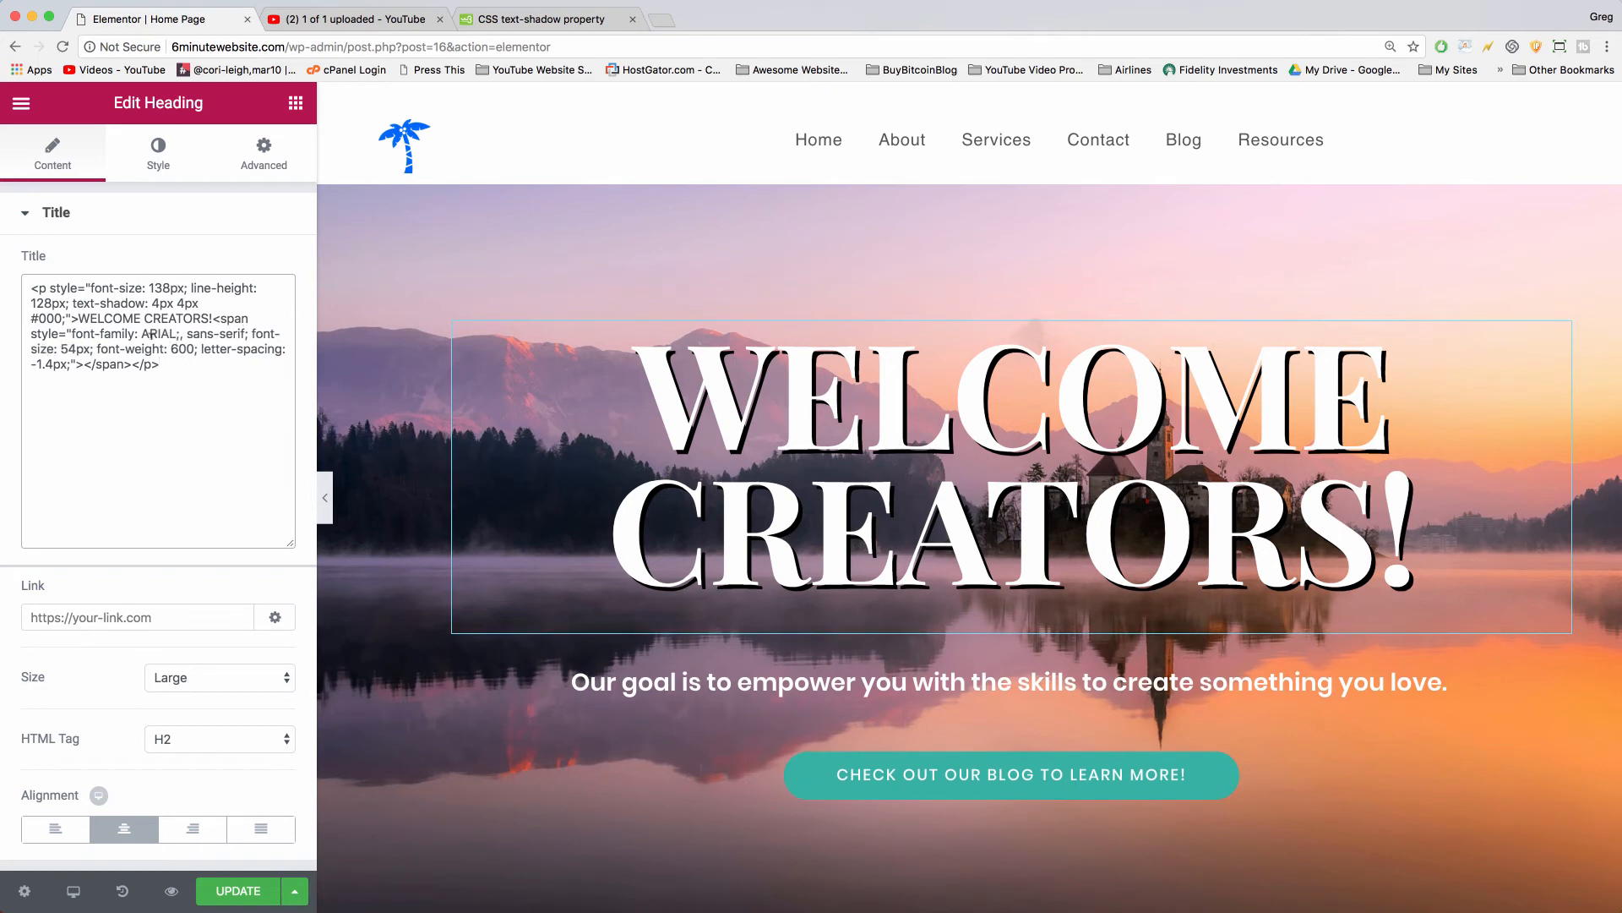
{"action": "double_click", "coordinate": [151, 332]}
{"action": "type", "text": "arial"}
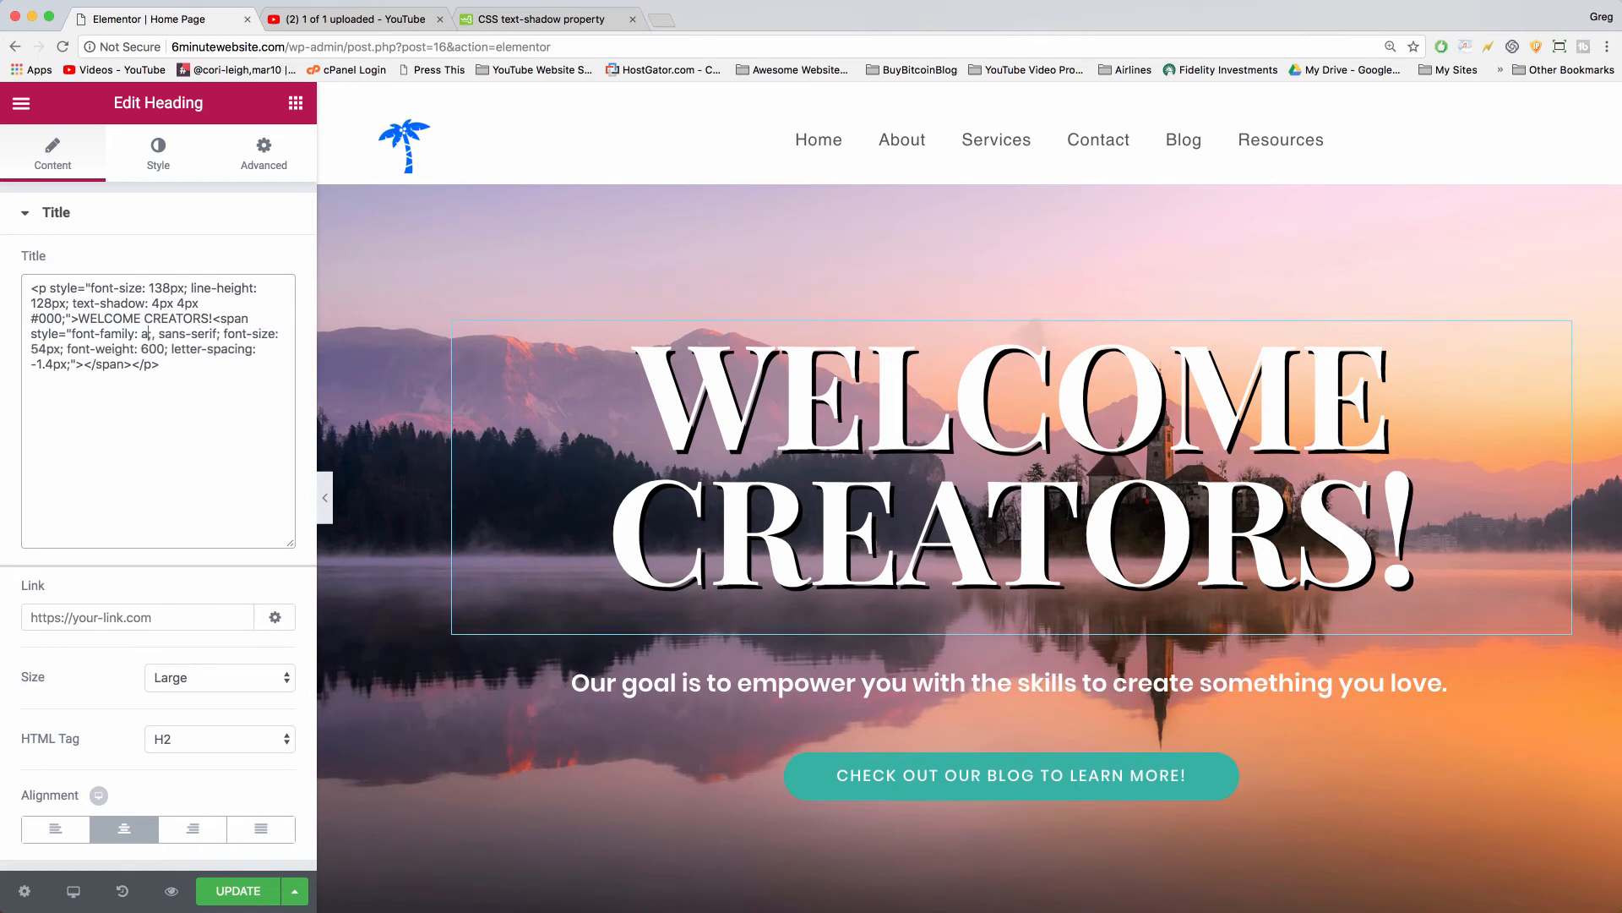
{"action": "left_click", "coordinate": [173, 333]}
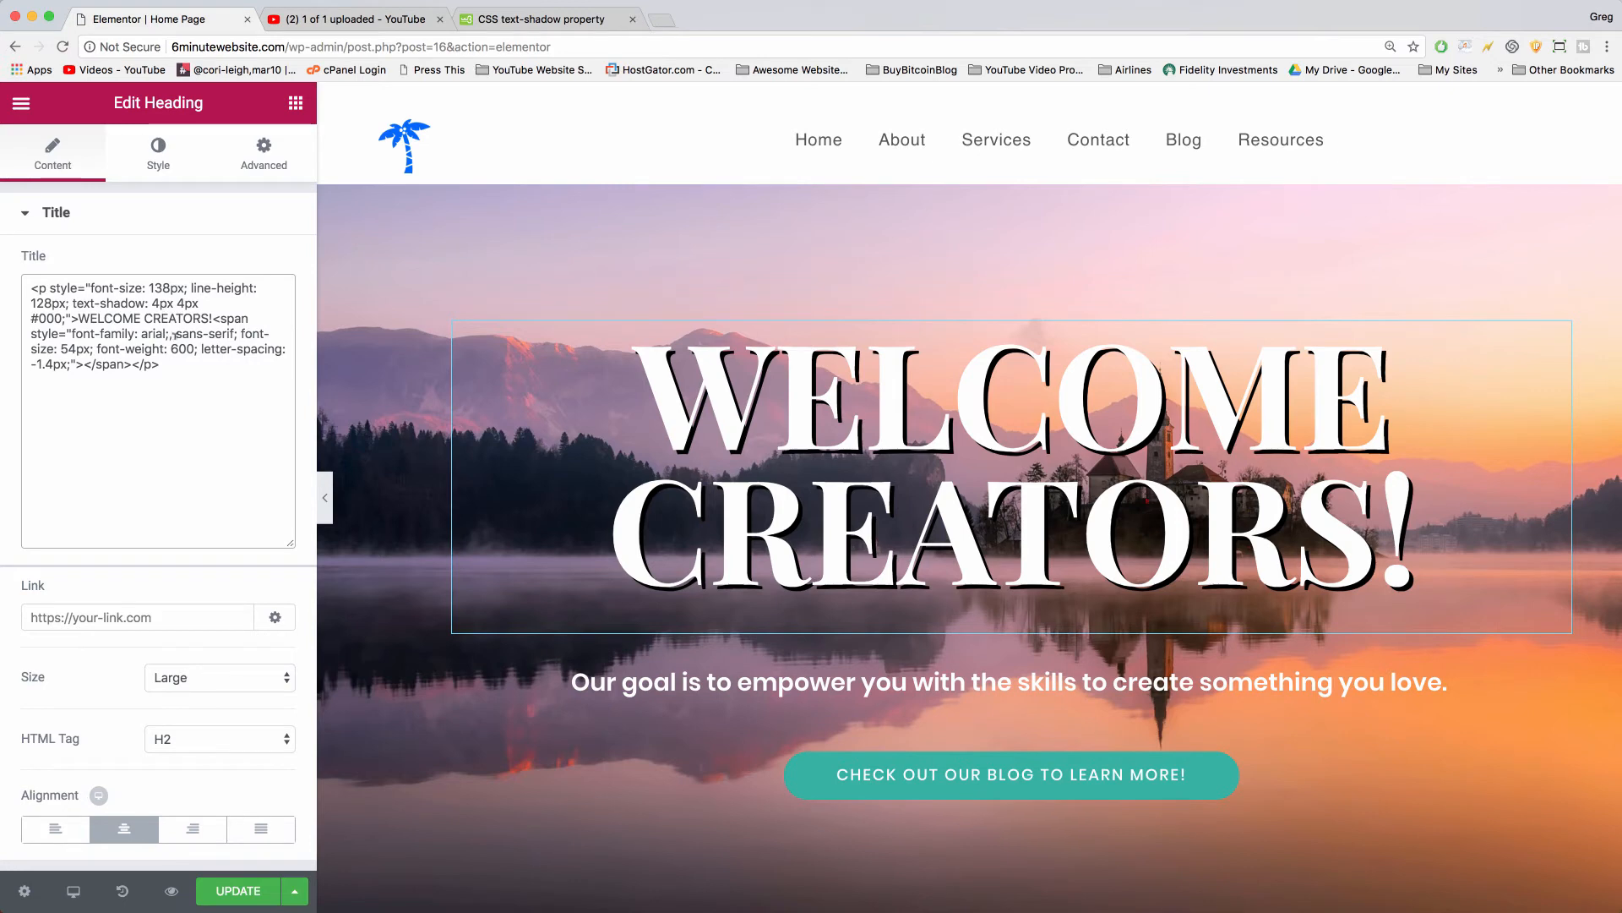
{"action": "key", "text": "BackSpace"}
Step: Copy "font-family: arial;" from the span to the end of the outer paragraph's style and keep its closing quote
{"action": "left_click_drag", "start_coordinate": [170, 333], "coordinate": [71, 333]}
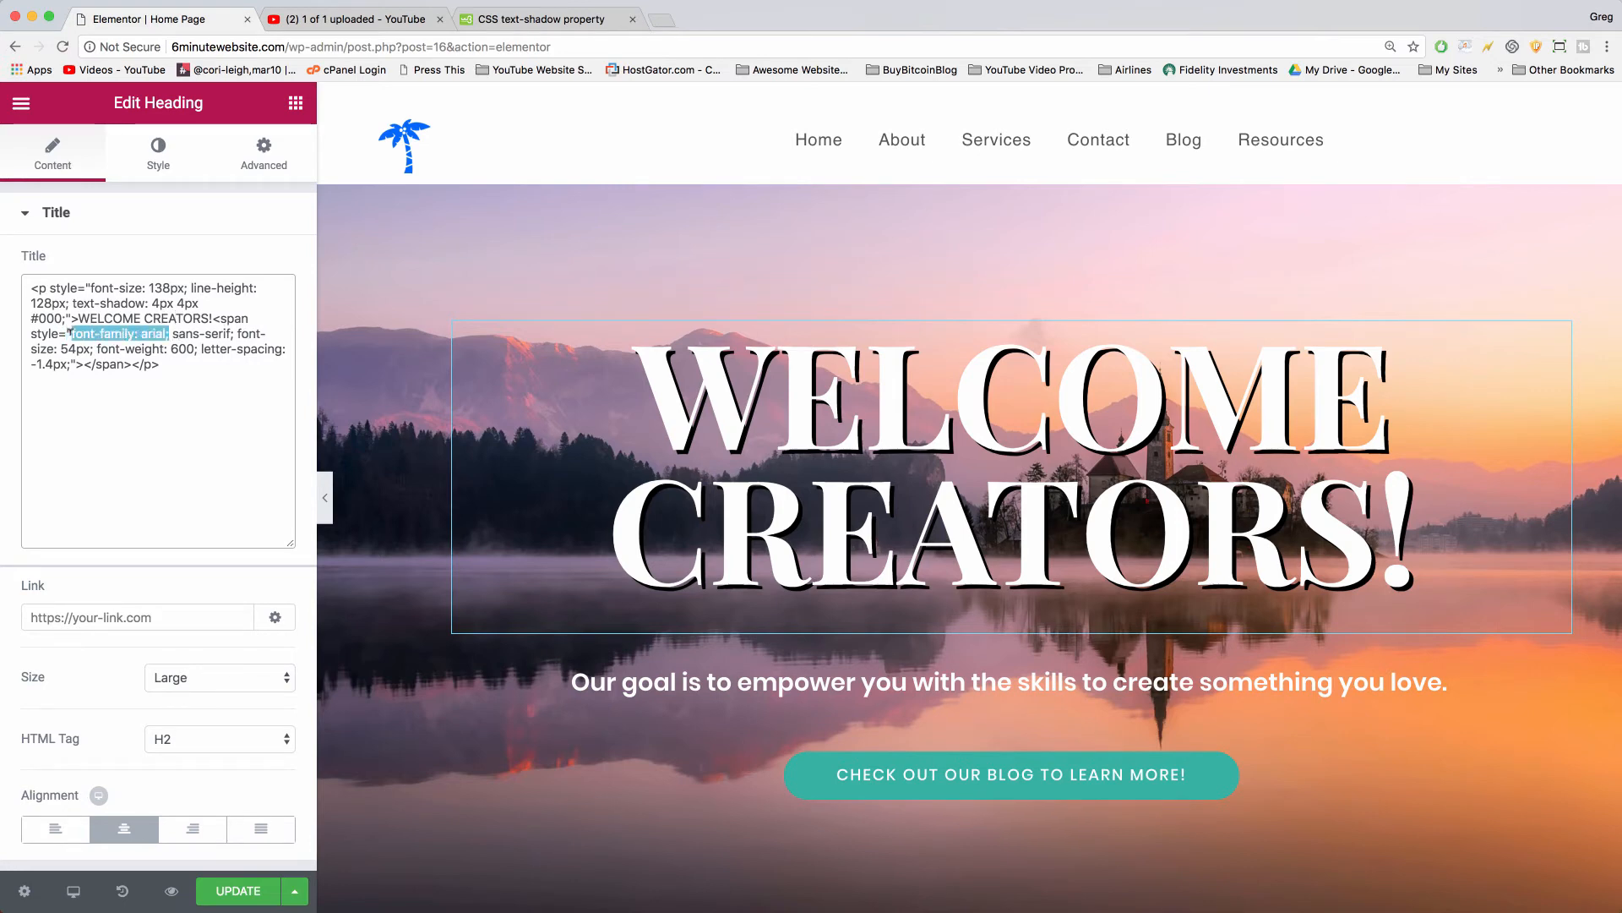
{"action": "right_click", "coordinate": [90, 333]}
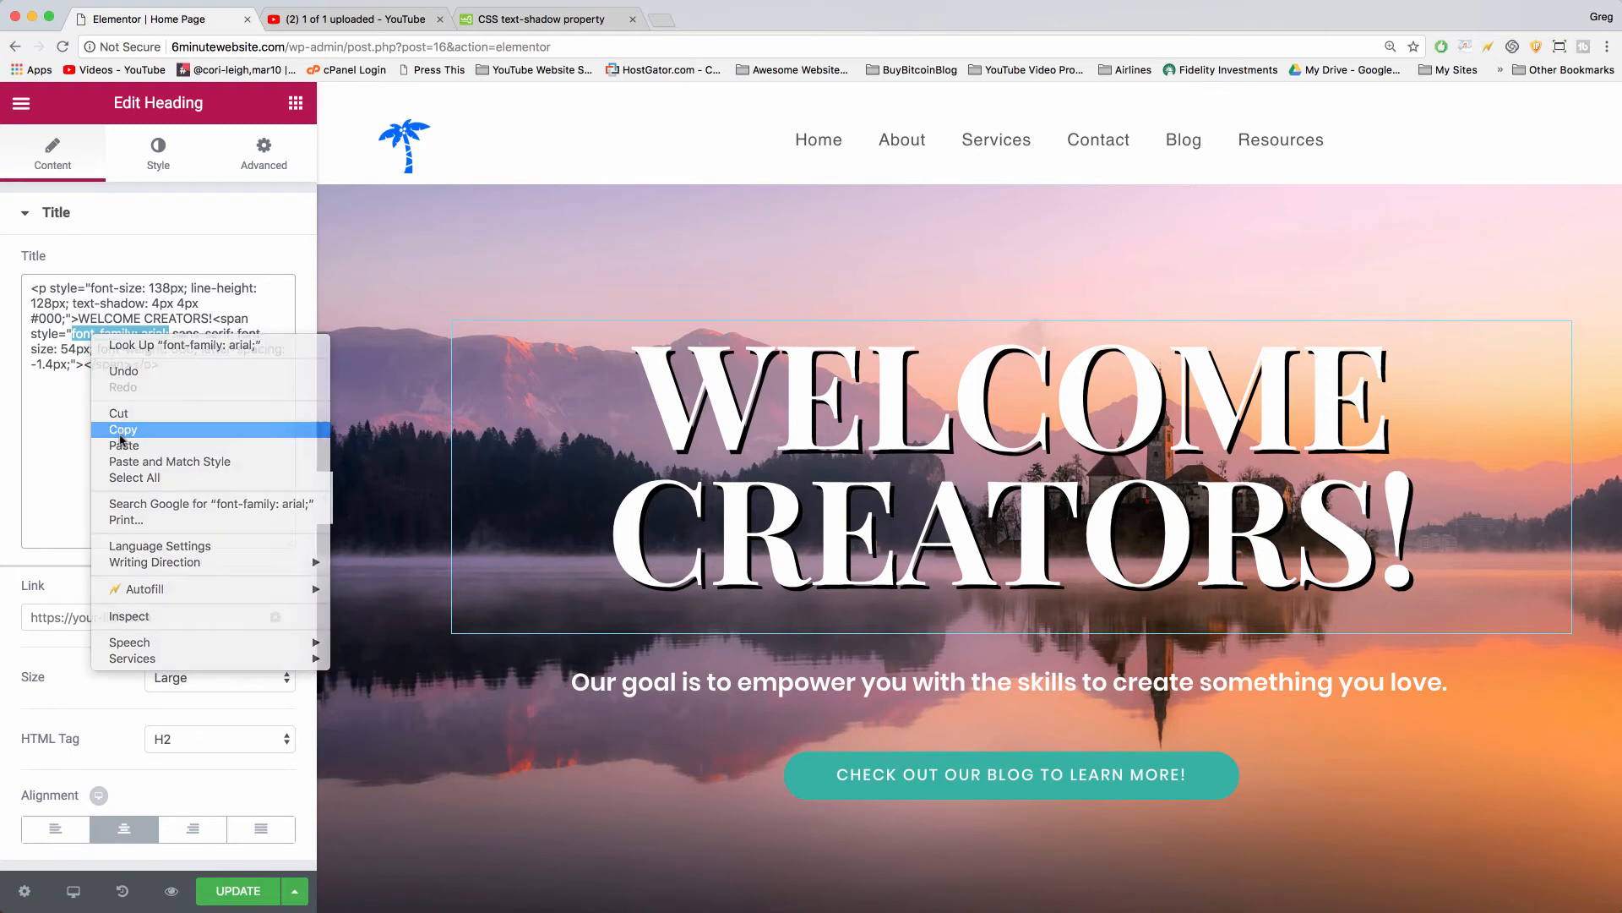
{"action": "left_click", "coordinate": [122, 433]}
{"action": "left_click", "coordinate": [142, 288]}
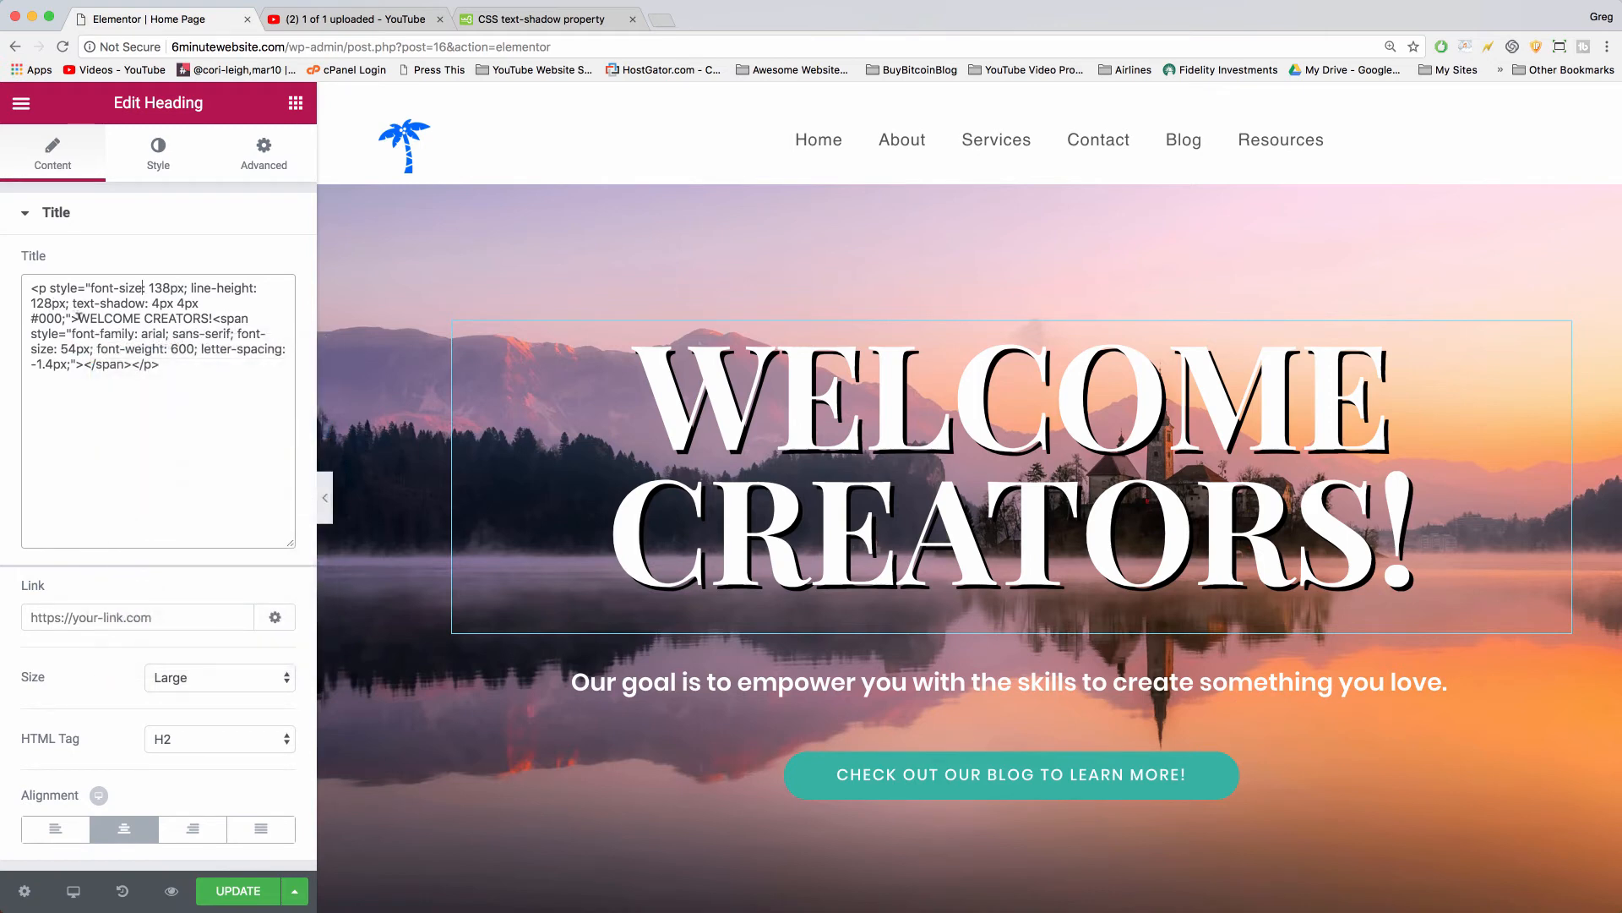
{"action": "left_click_drag", "start_coordinate": [77, 318], "coordinate": [209, 317]}
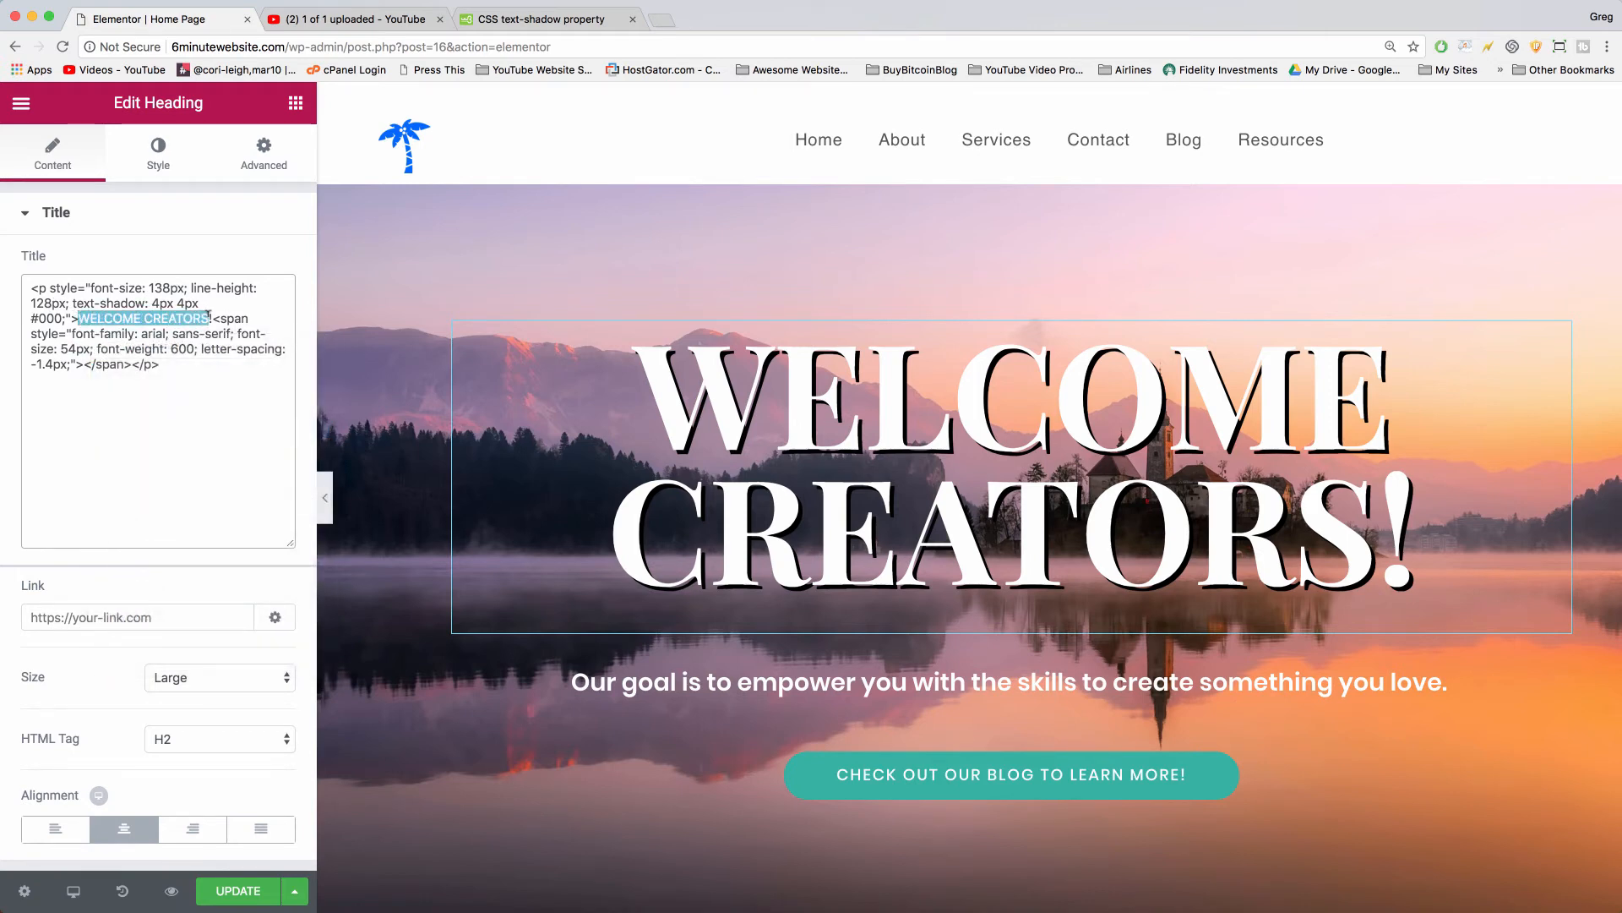
{"action": "left_click", "coordinate": [74, 302]}
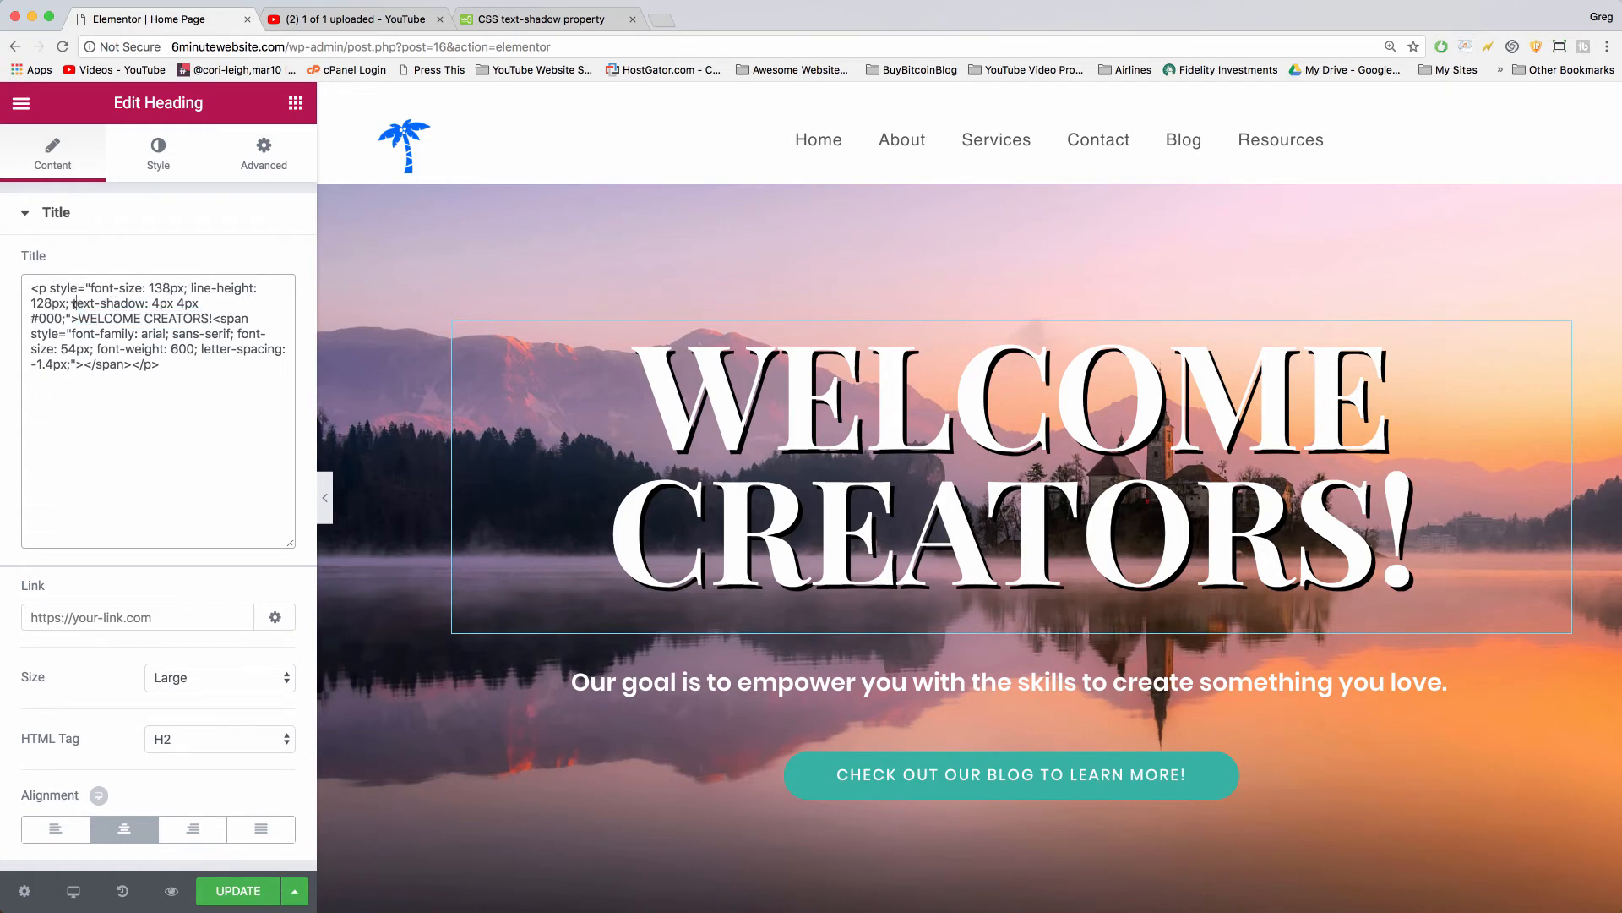
{"action": "right_click", "coordinate": [67, 319]}
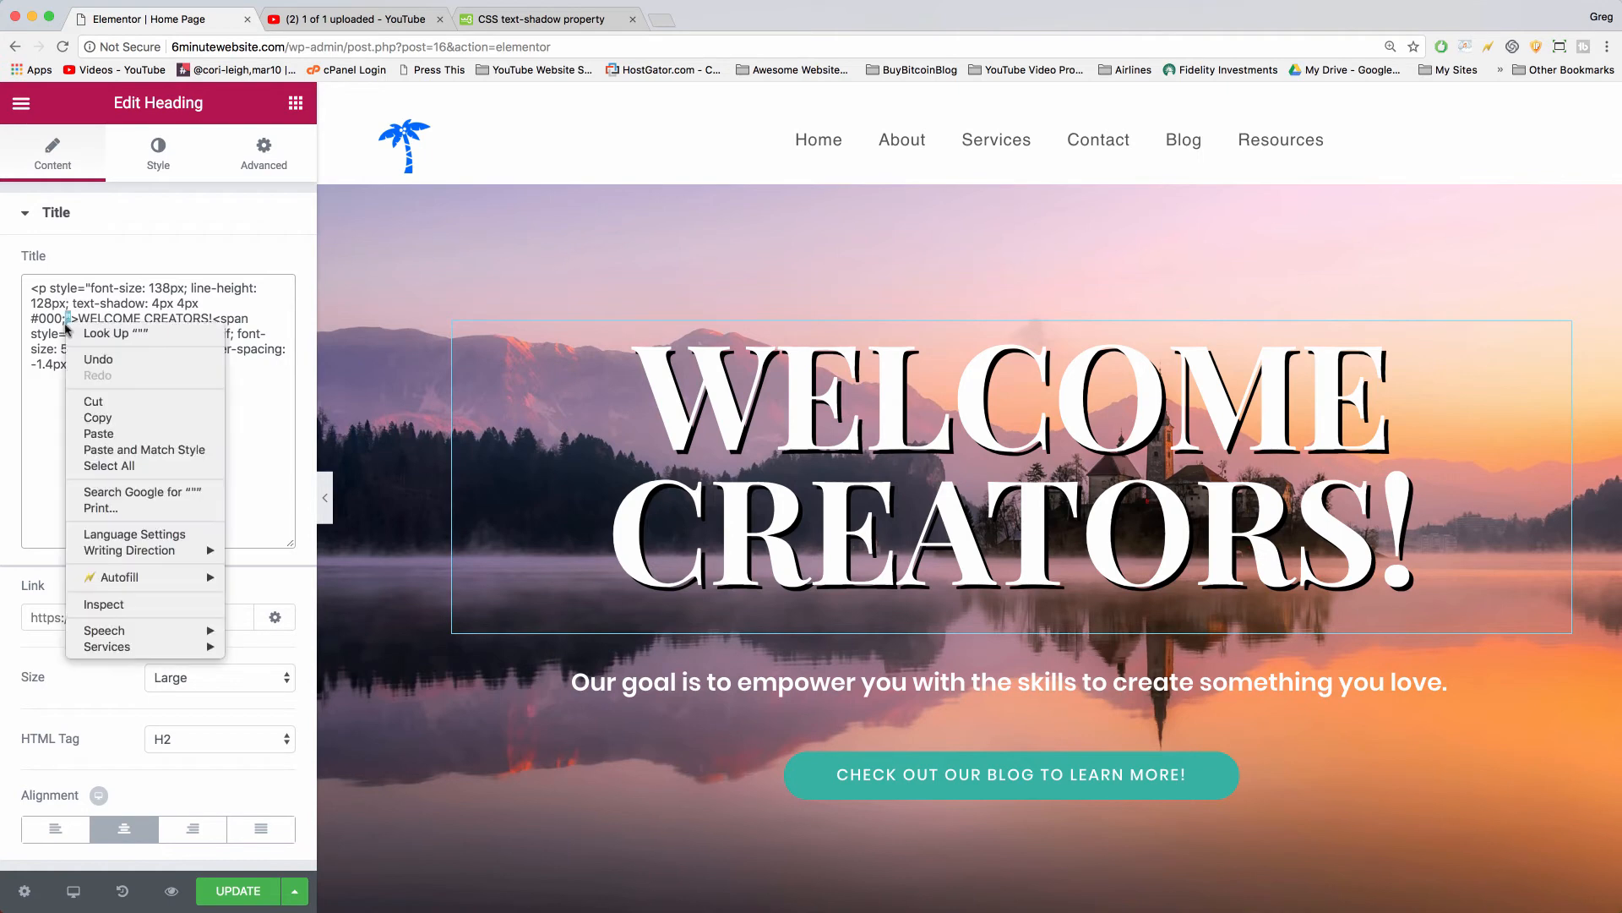
{"action": "left_click", "coordinate": [91, 435]}
{"action": "type", "text": "\""}
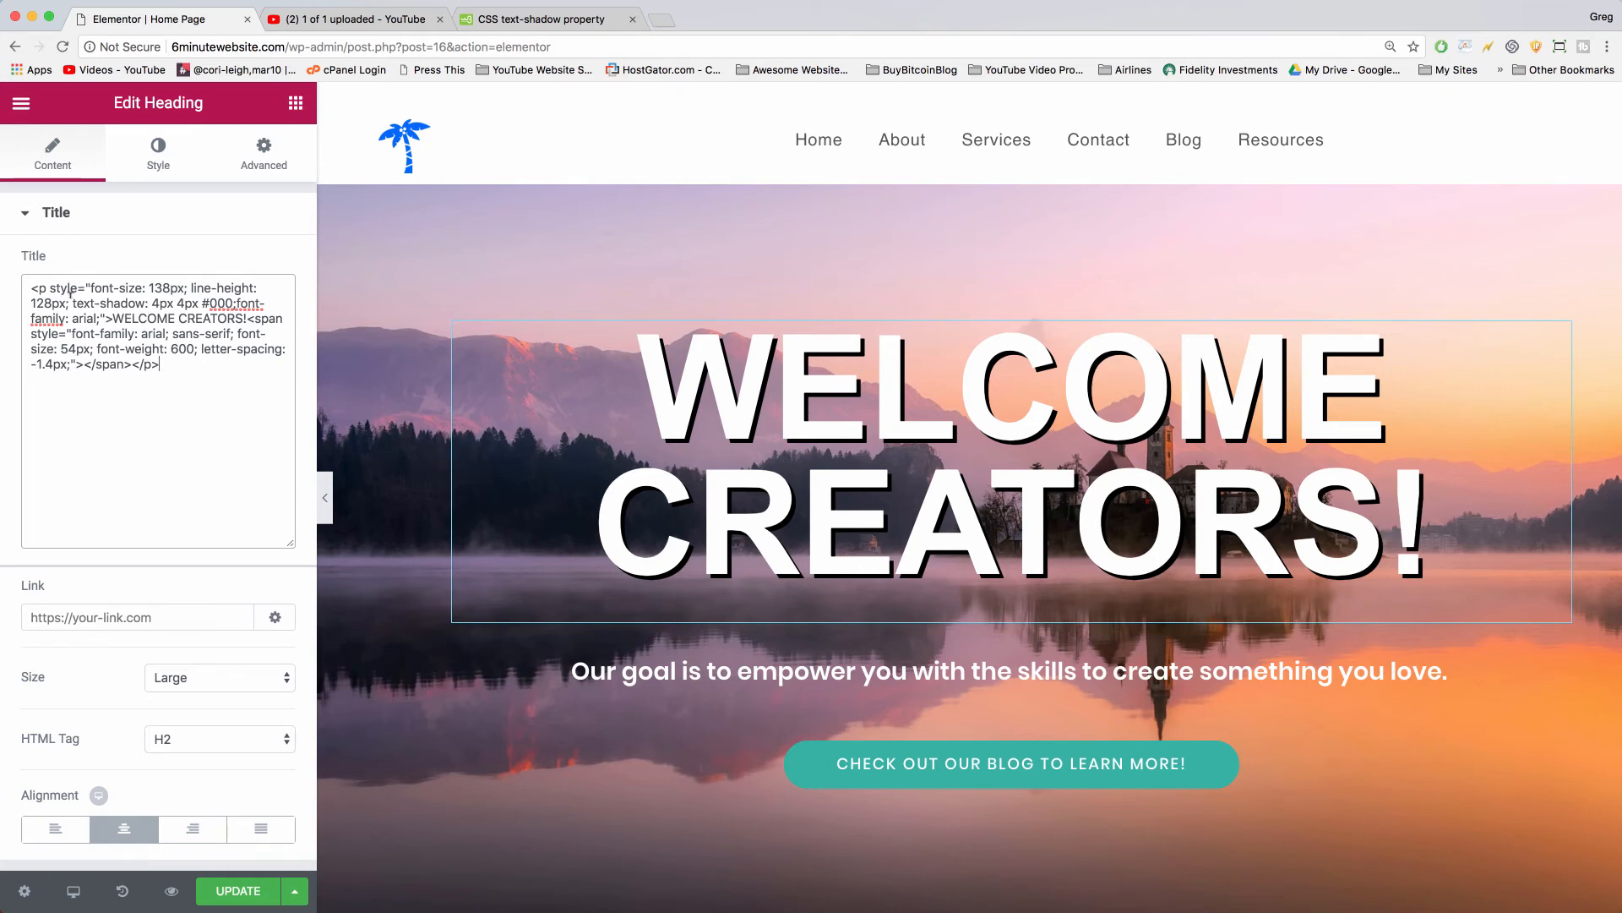
Step: Delete the text-shadow declaration from the heading's outer paragraph style
{"action": "left_click_drag", "start_coordinate": [69, 302], "coordinate": [234, 298]}
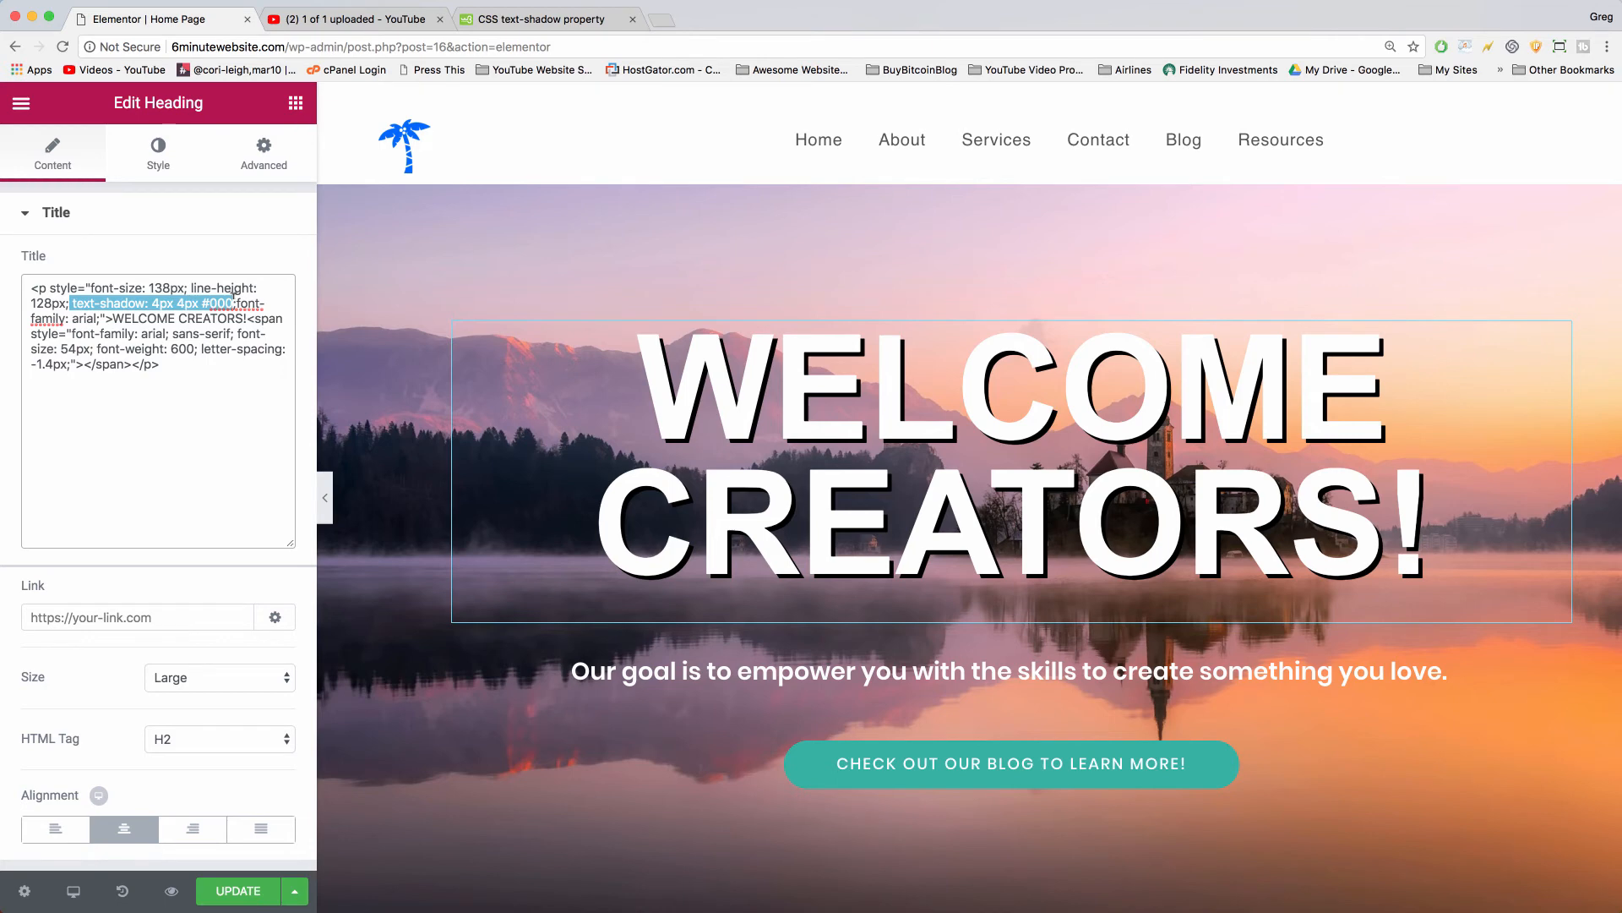
{"action": "key", "text": "BackSpace"}
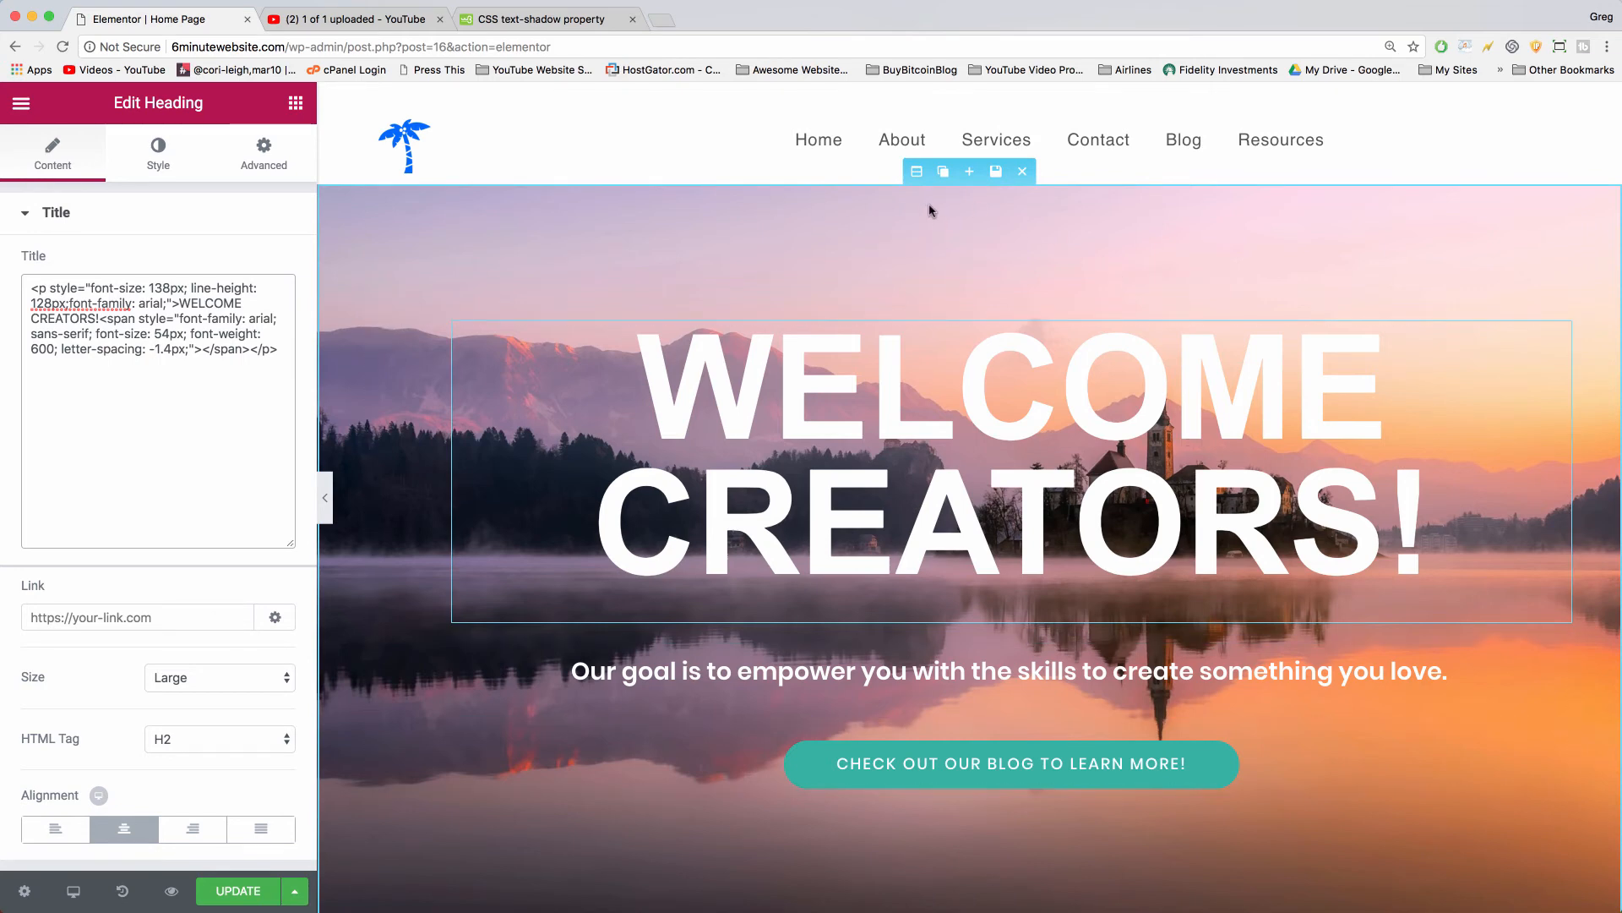
Step: Set the hero section's background overlay opacity to 0.28
{"action": "left_click", "coordinate": [917, 172]}
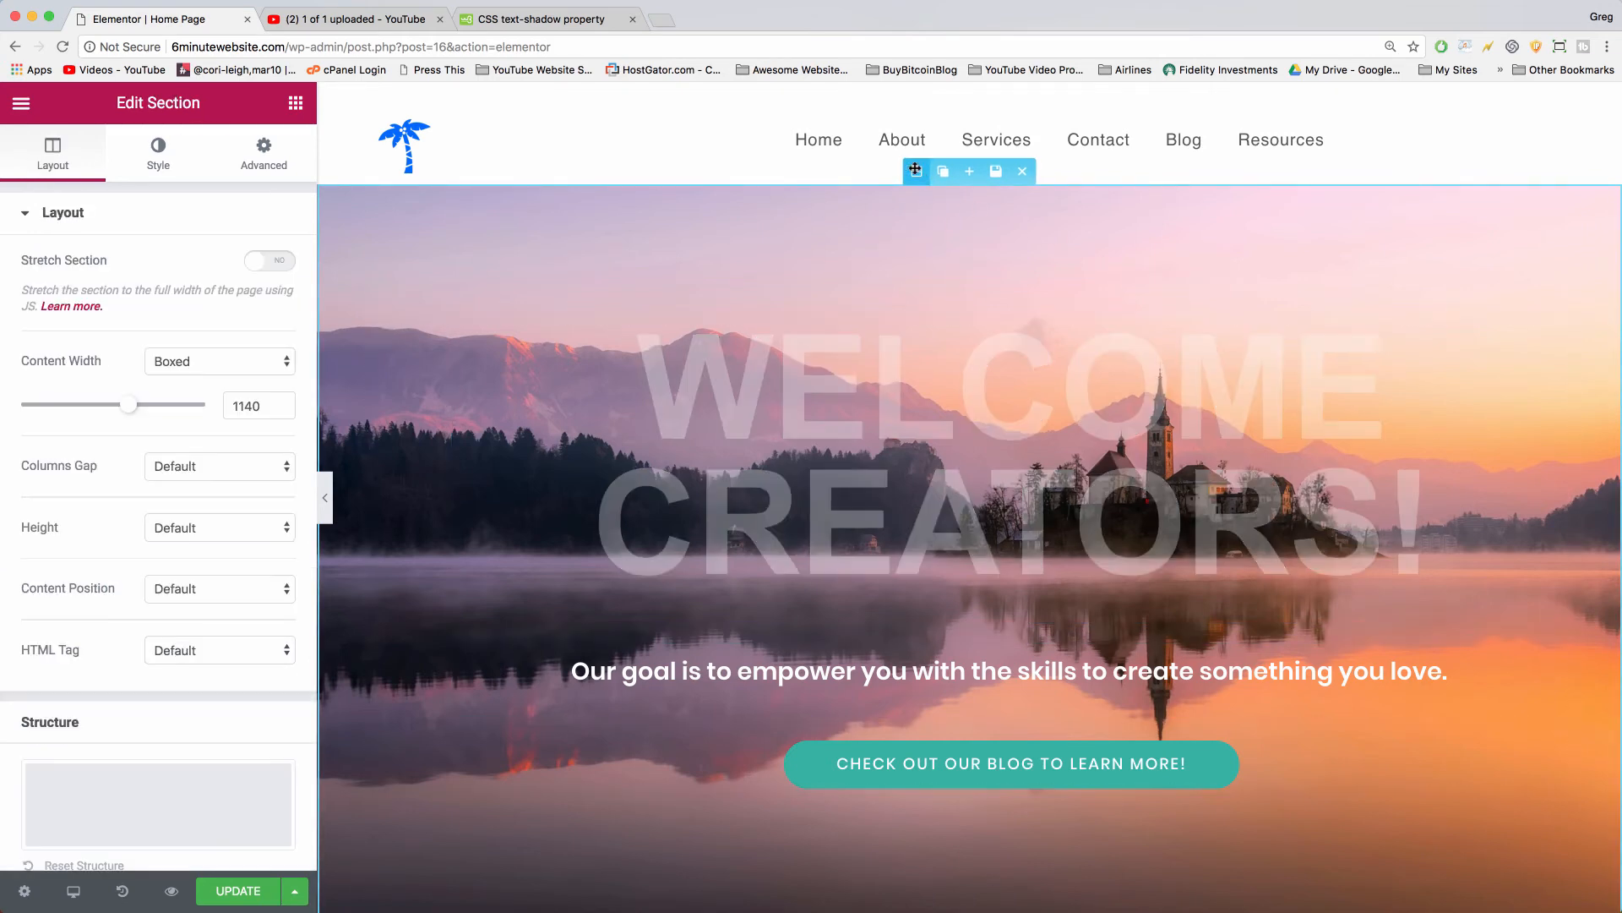
{"action": "left_click", "coordinate": [157, 150]}
{"action": "scroll", "coordinate": [124, 677], "scroll_direction": "down", "scroll_amount": 5}
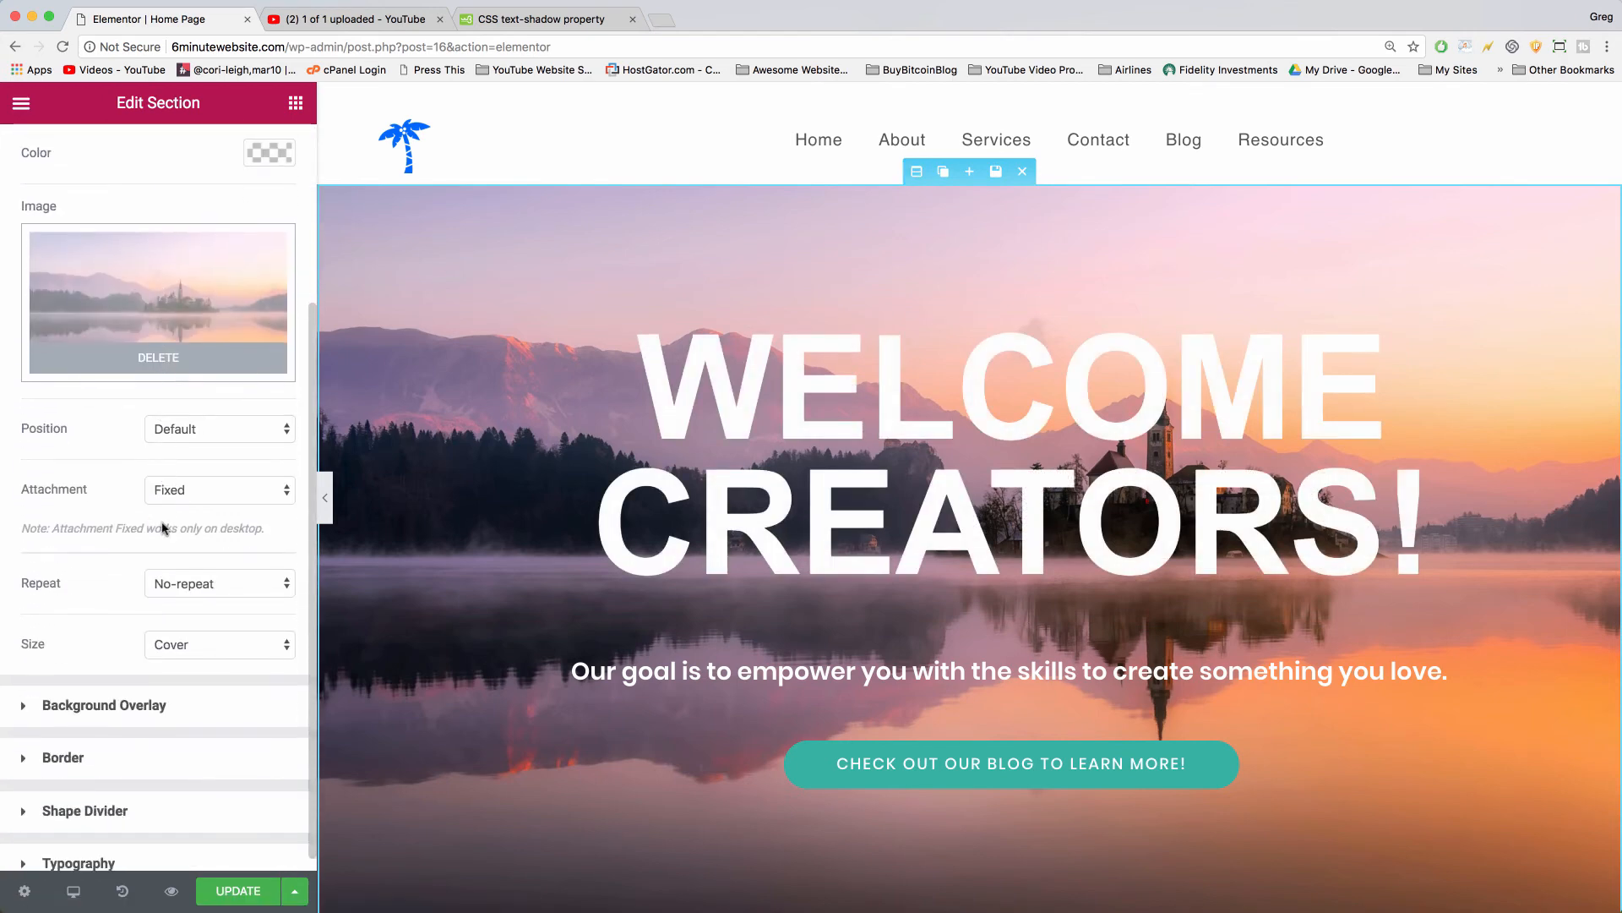
{"action": "left_click", "coordinate": [123, 689]}
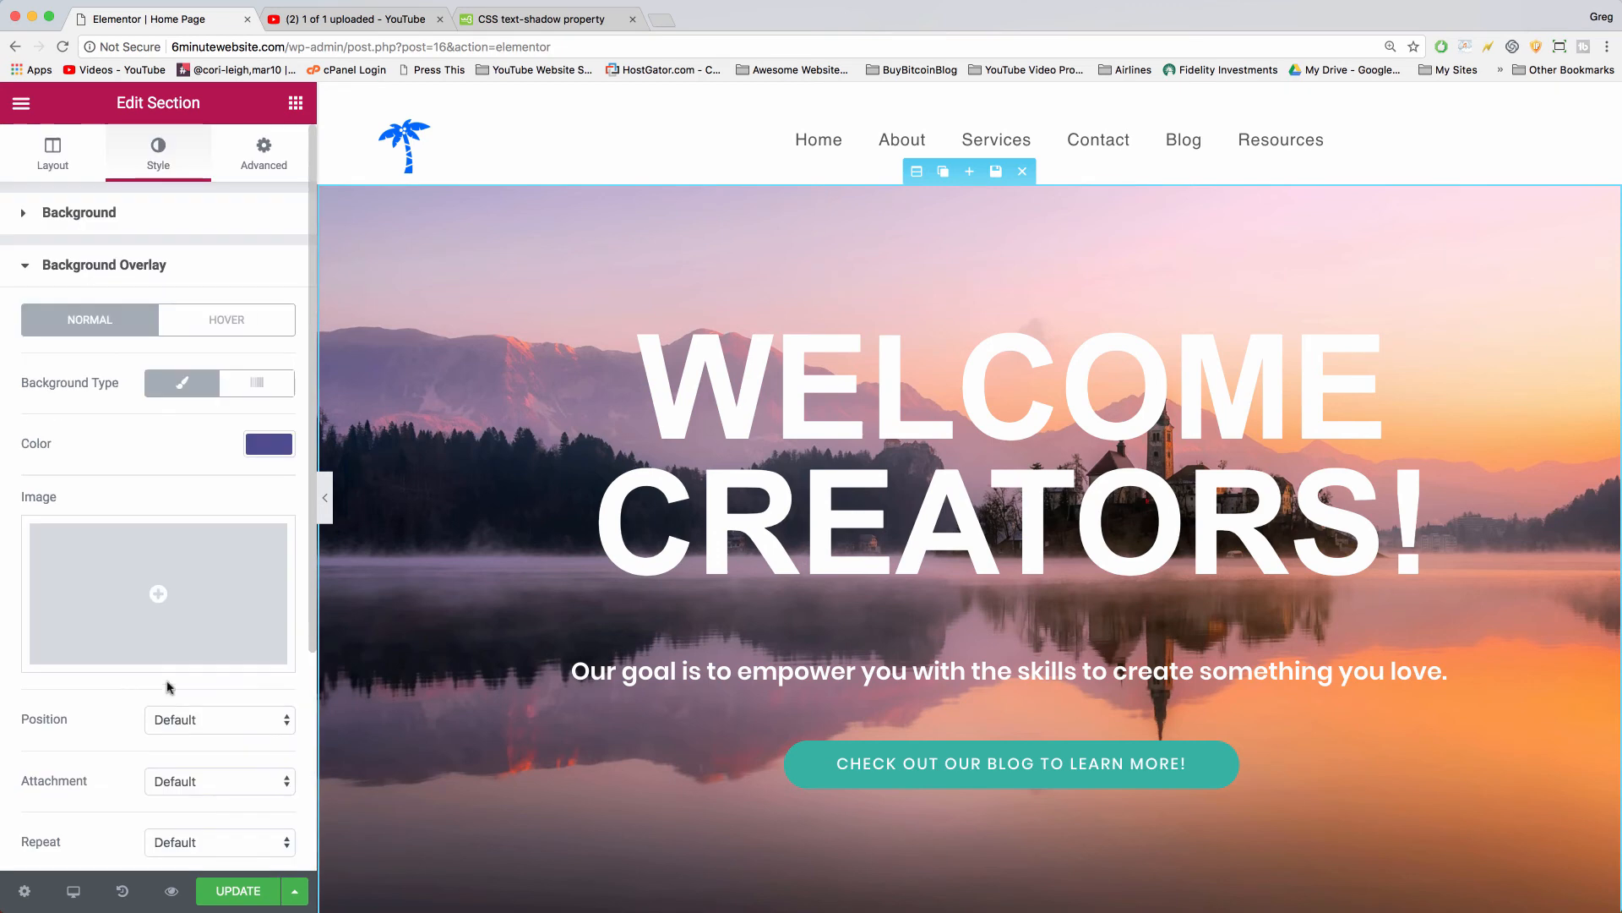
{"action": "scroll", "coordinate": [208, 657], "scroll_direction": "down", "scroll_amount": 3}
{"action": "scroll", "coordinate": [208, 658], "scroll_direction": "down", "scroll_amount": 2}
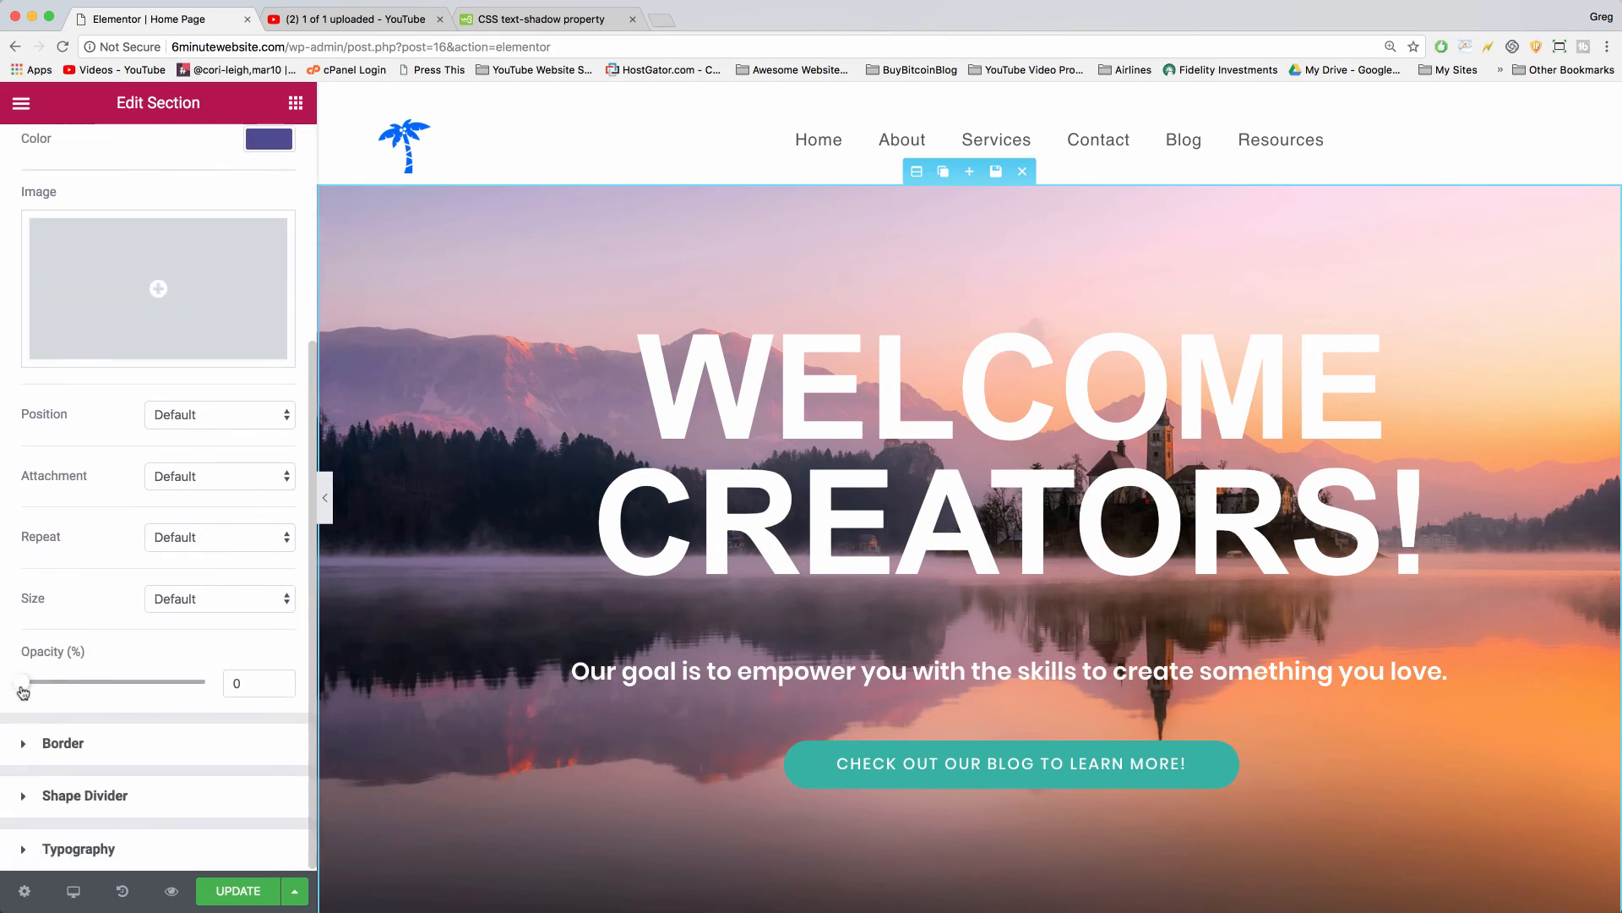
{"action": "left_click_drag", "start_coordinate": [23, 692], "coordinate": [57, 692]}
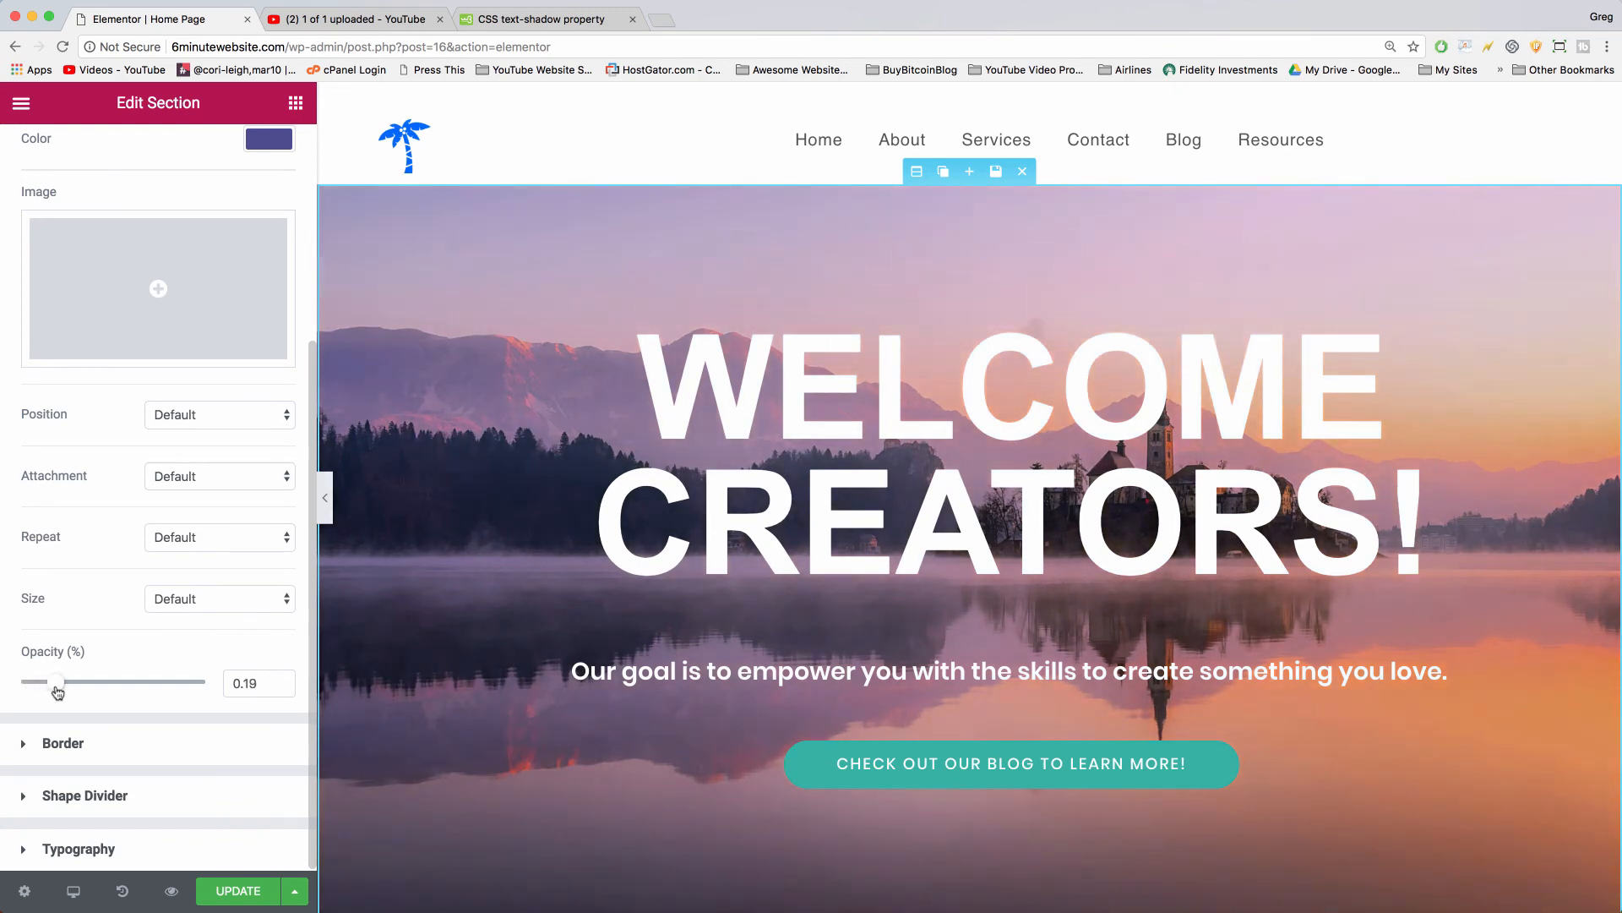
{"action": "double_click", "coordinate": [245, 682]}
{"action": "type", "text": "0.28"}
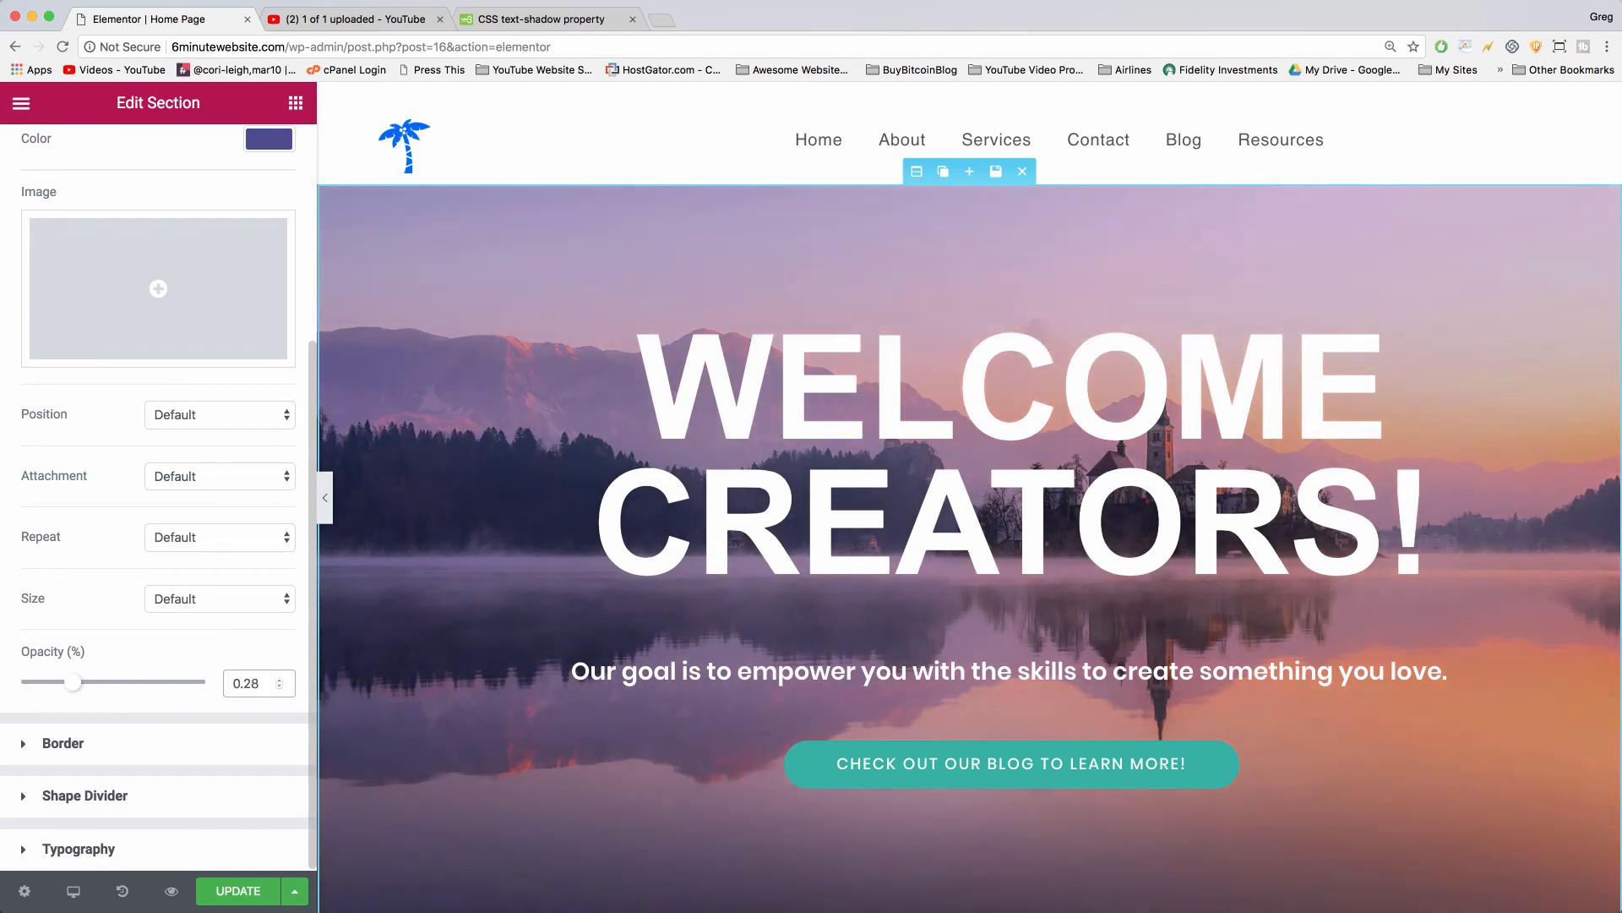
Step: Change the hero section's background overlay color to the purple #804891
{"action": "scroll", "coordinate": [223, 701], "scroll_direction": "up", "scroll_amount": 5}
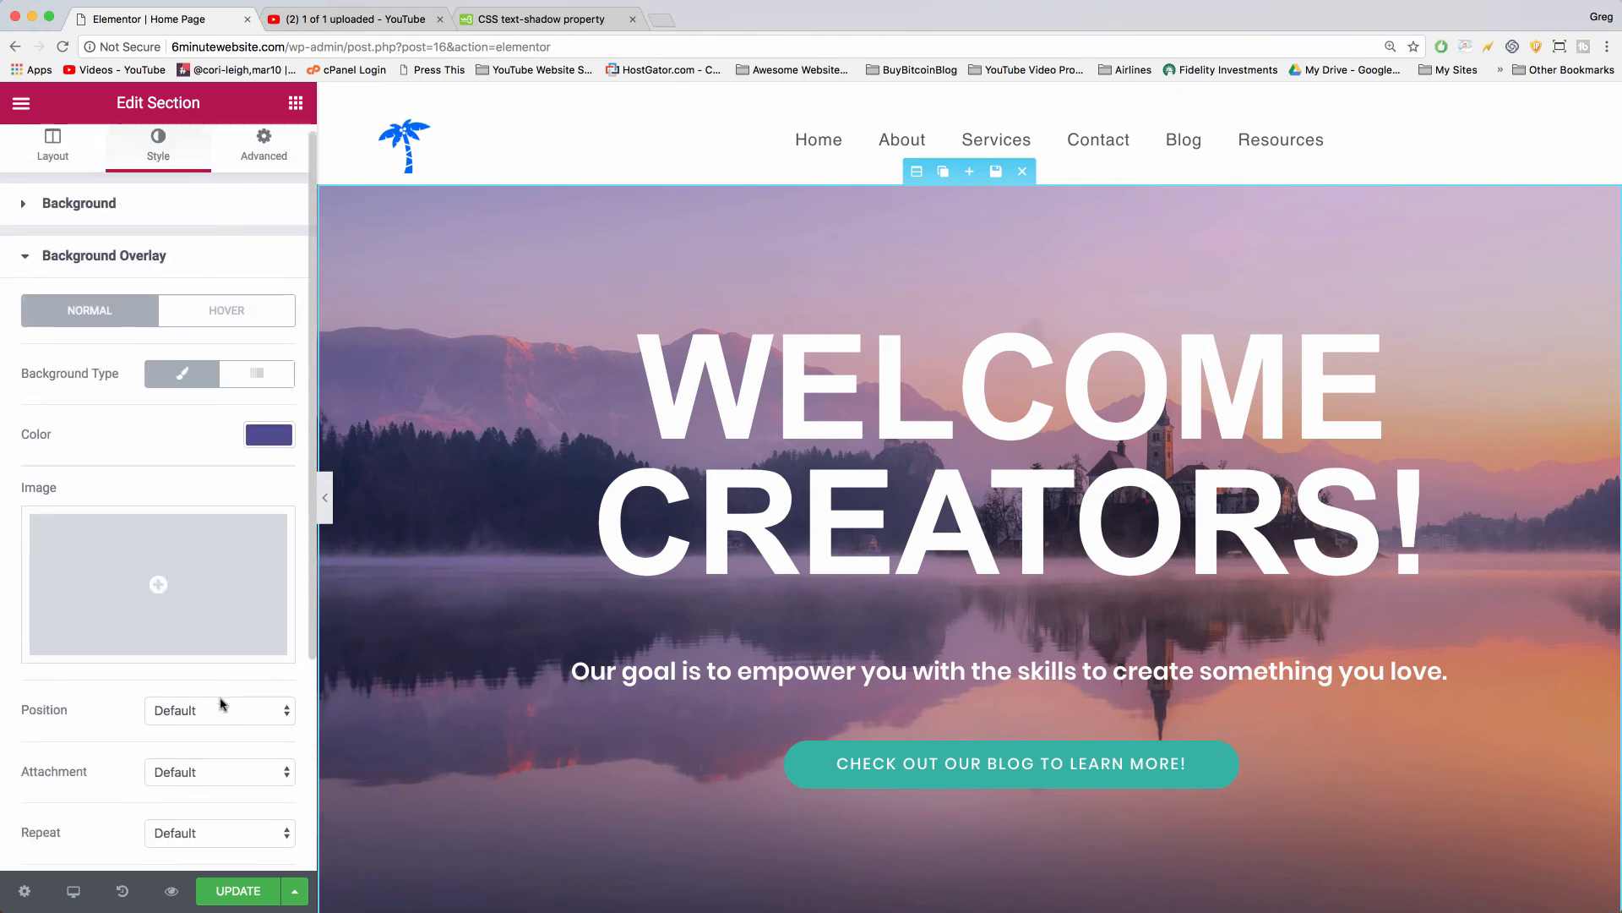
{"action": "scroll", "coordinate": [222, 703], "scroll_direction": "down", "scroll_amount": 5}
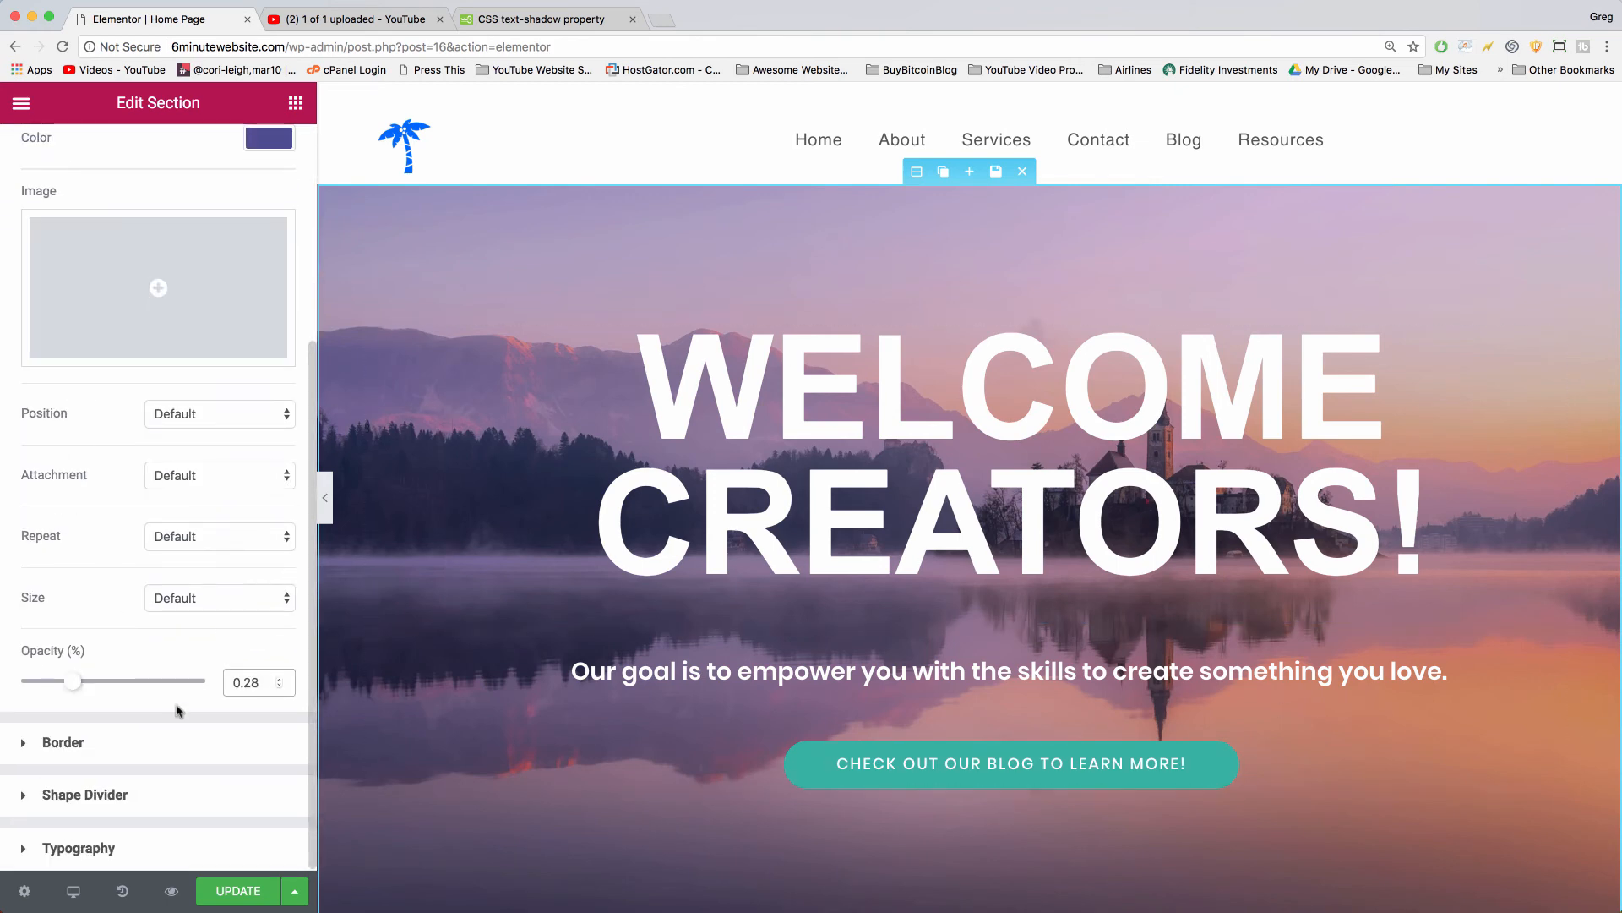
{"action": "scroll", "coordinate": [83, 620], "scroll_direction": "up", "scroll_amount": 3}
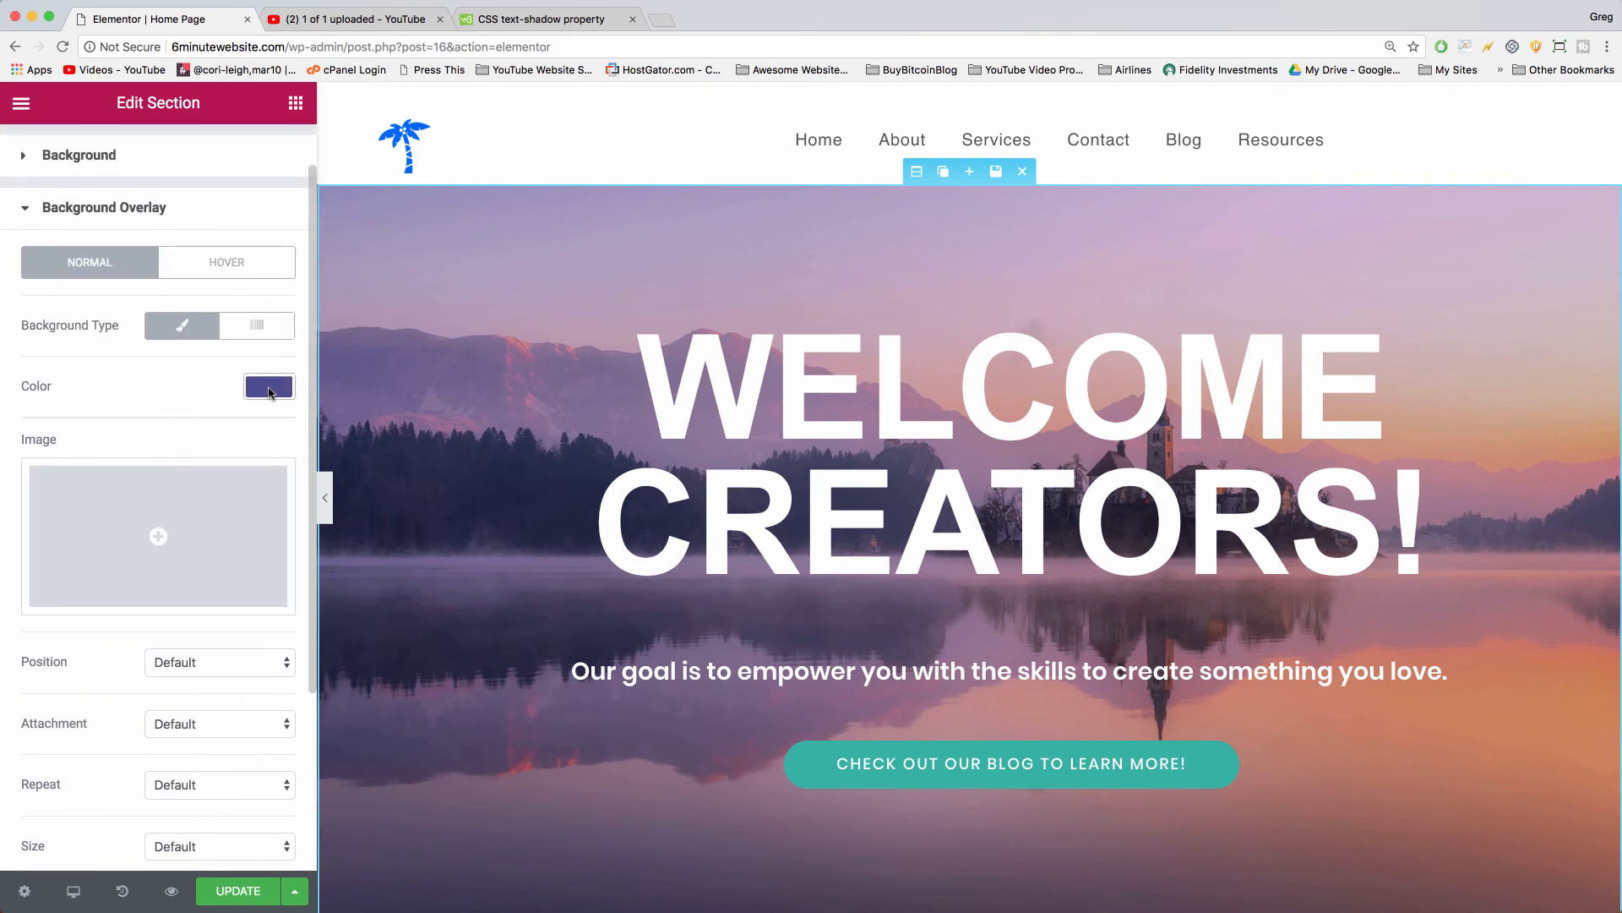
{"action": "left_click", "coordinate": [270, 390]}
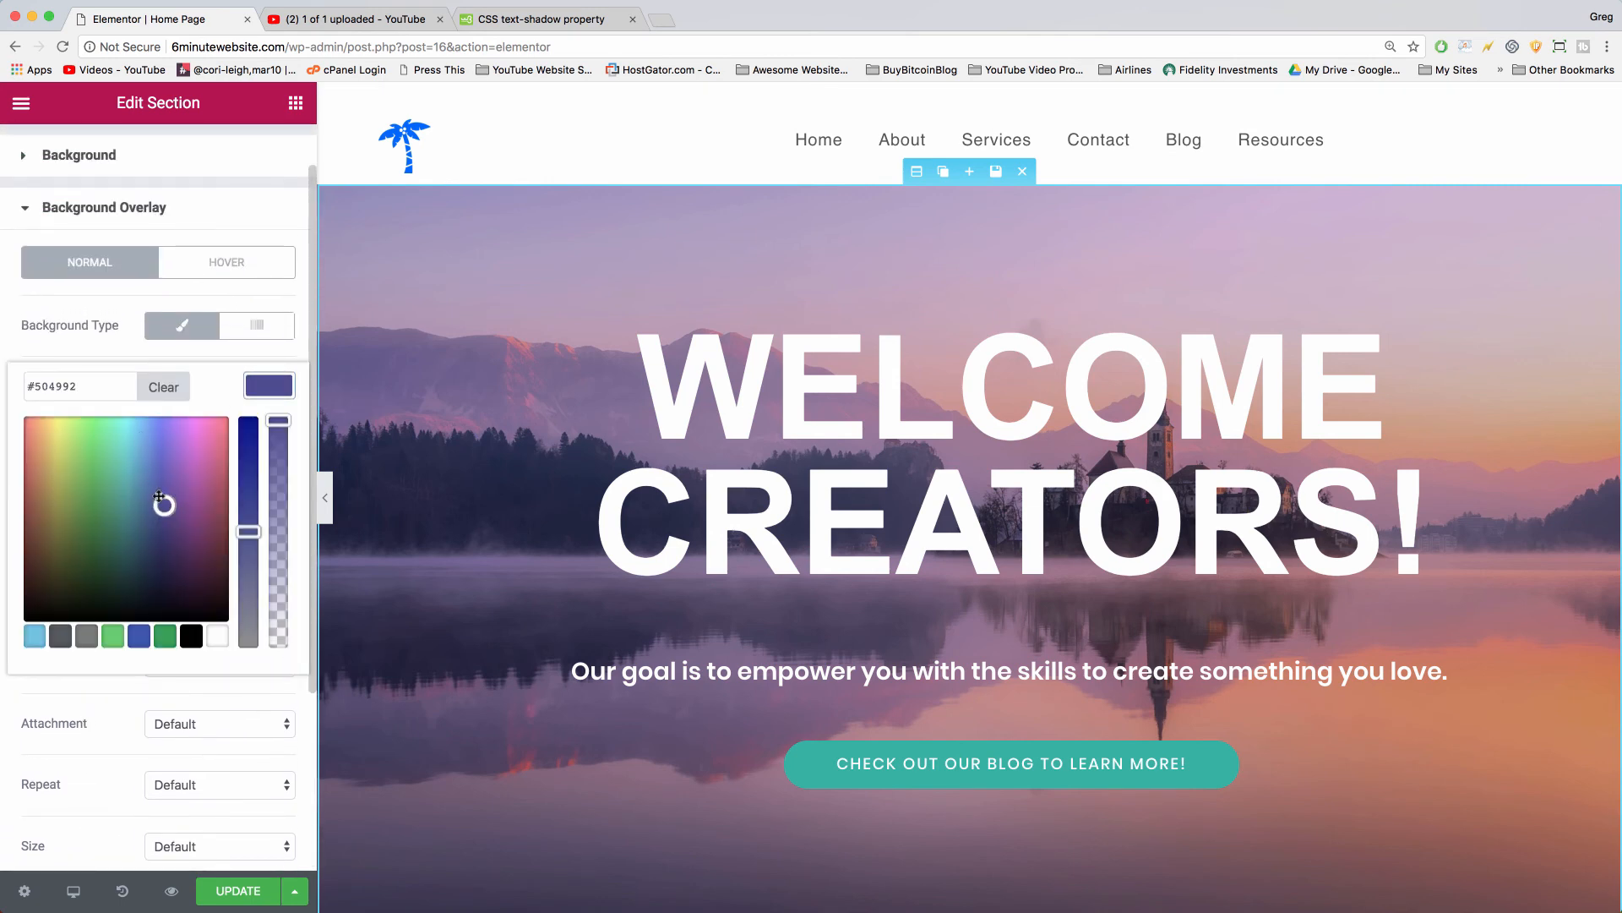
{"action": "left_click_drag", "start_coordinate": [164, 506], "coordinate": [187, 505]}
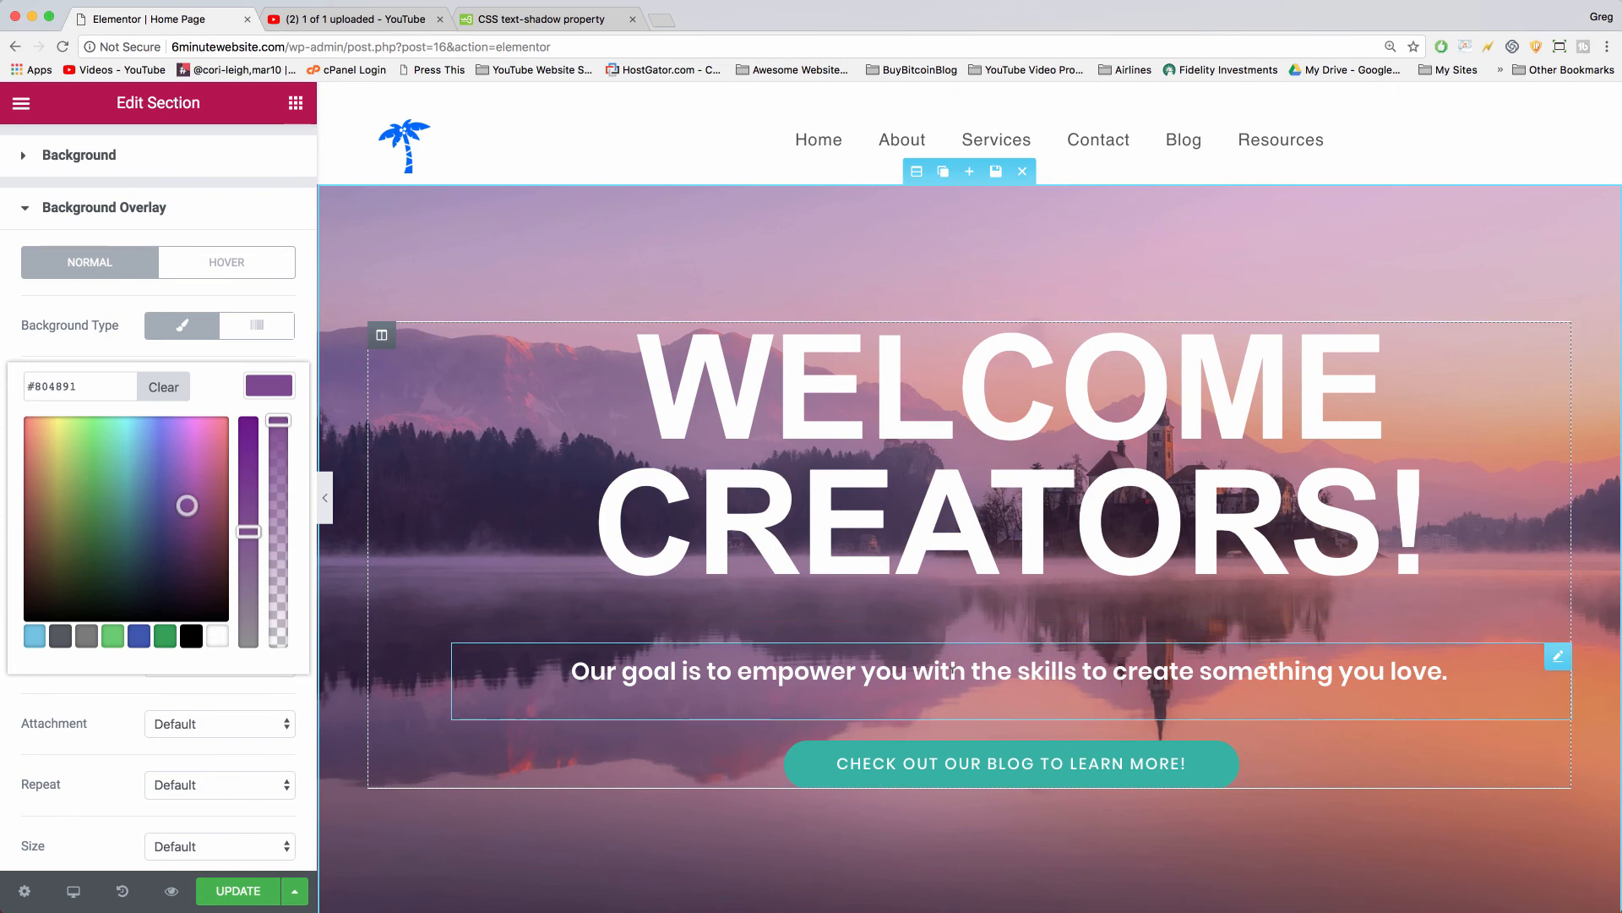
Step: Reword the tagline as "Empower yourself with quick & easy WordPress skills to create something you love.", relabel the button "Discover more on our resources page" and update
{"action": "left_click", "coordinate": [952, 670]}
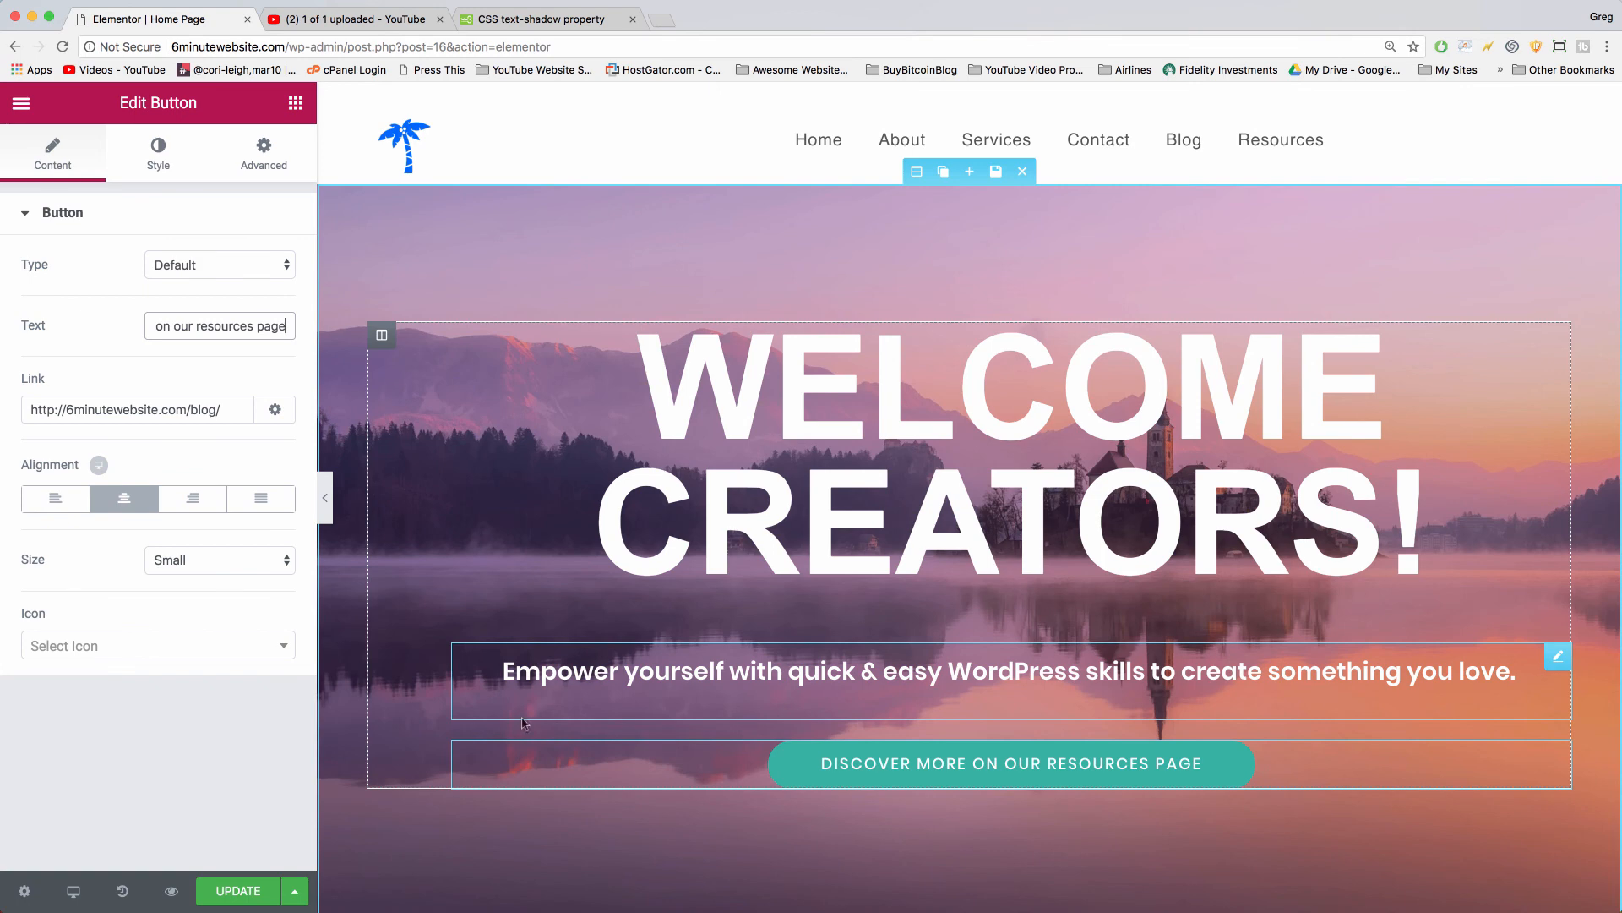
{"action": "left_click", "coordinate": [230, 889]}
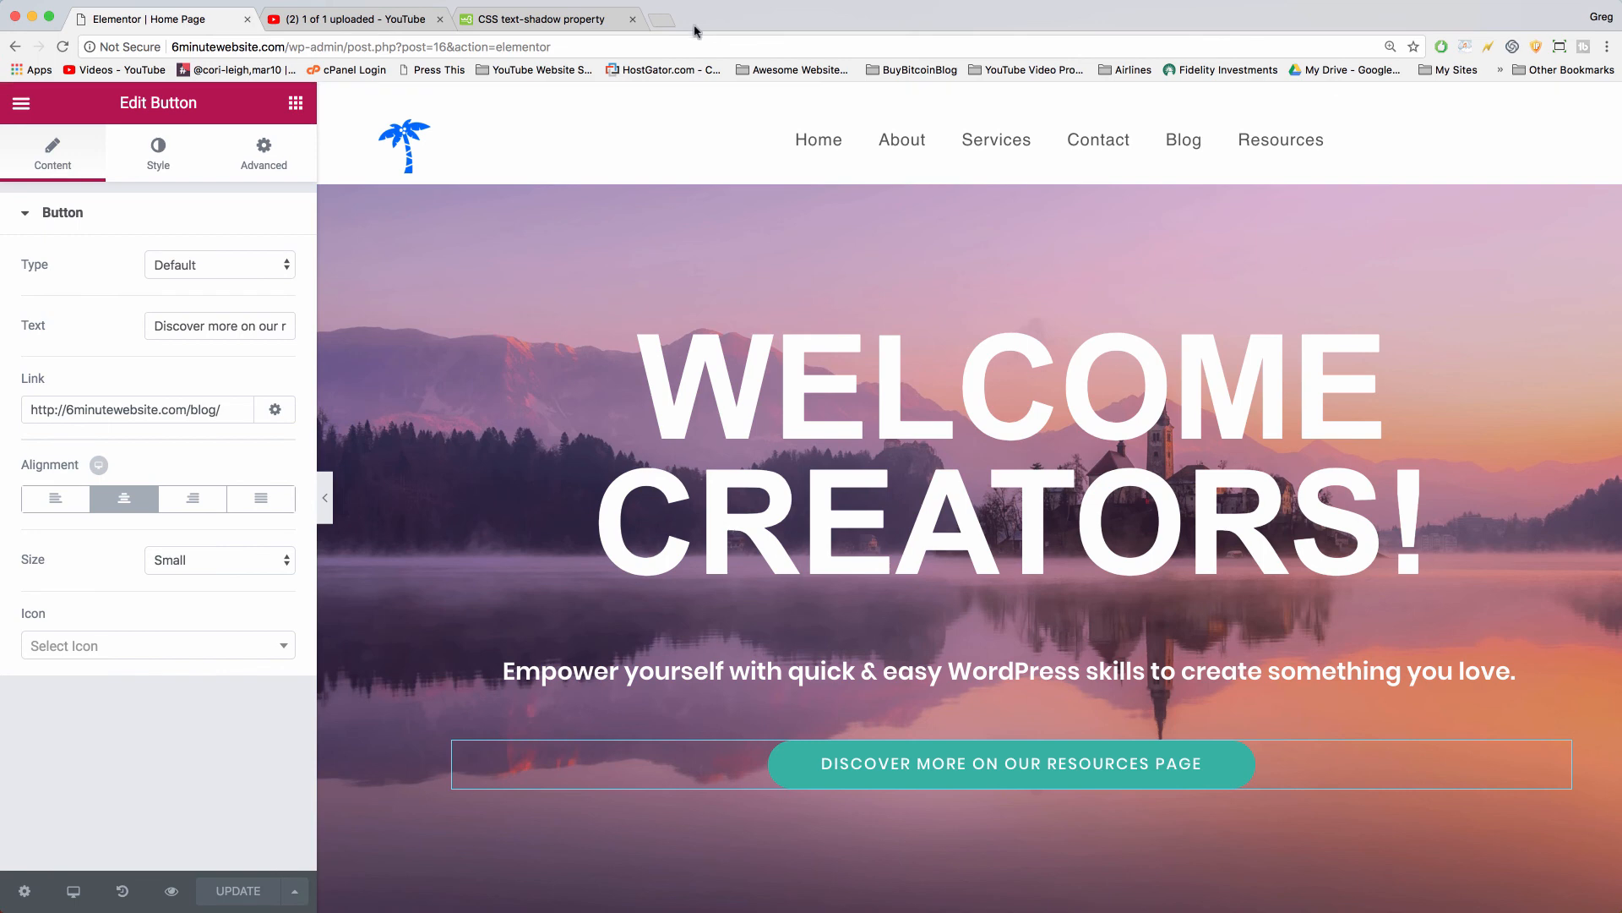
Step: Open 6minutewebsite.com in a new browser tab and place that tab directly after the Elementor tab
{"action": "left_click", "coordinate": [660, 20]}
{"action": "type", "text": "6minutewebsite.com"}
{"action": "key", "text": "Return"}
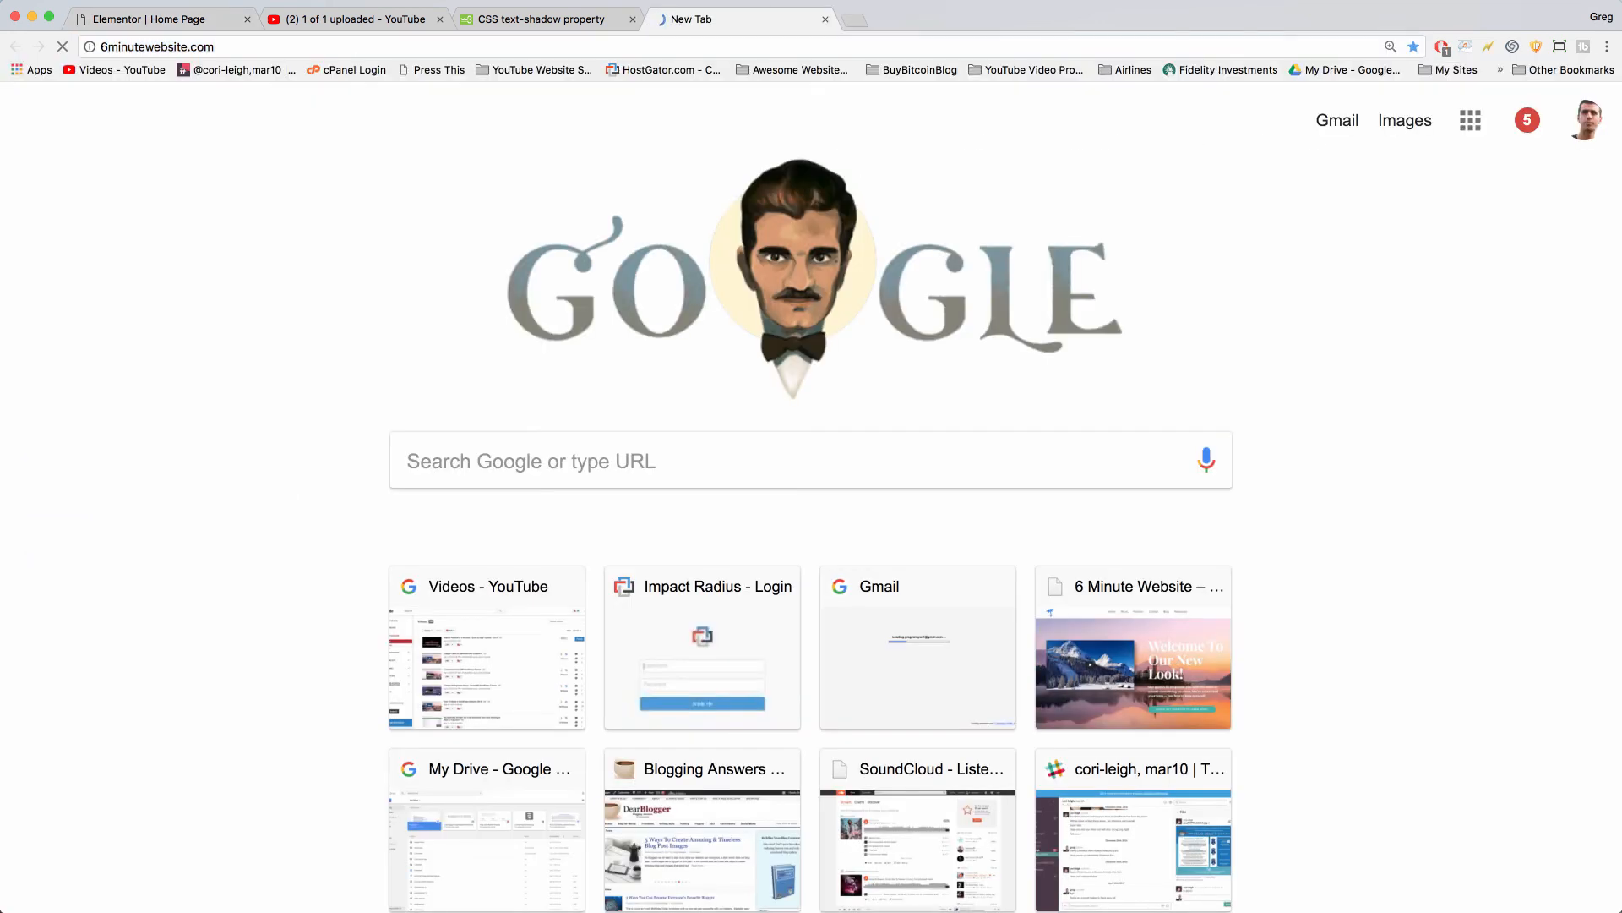
{"action": "left_click_drag", "start_coordinate": [718, 24], "coordinate": [367, 21]}
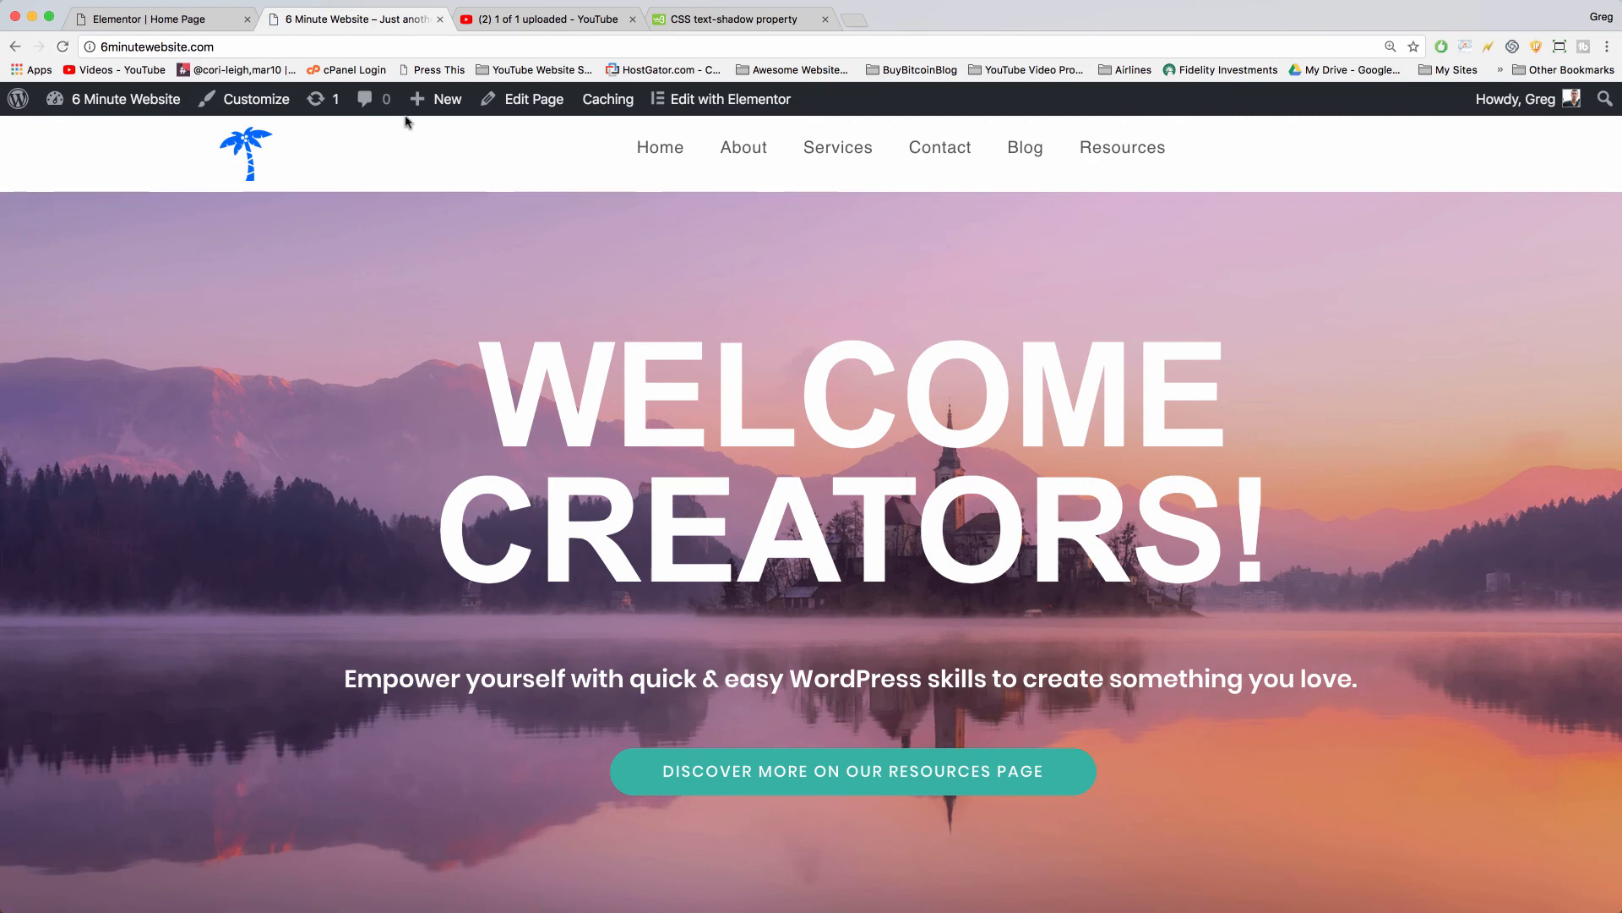
Step: Review the live home page's hero section, its fixed background image and the "Who Are We?" section below
{"action": "scroll", "coordinate": [385, 421], "scroll_direction": "down", "scroll_amount": 1}
{"action": "scroll", "coordinate": [385, 421], "scroll_direction": "down", "scroll_amount": 6}
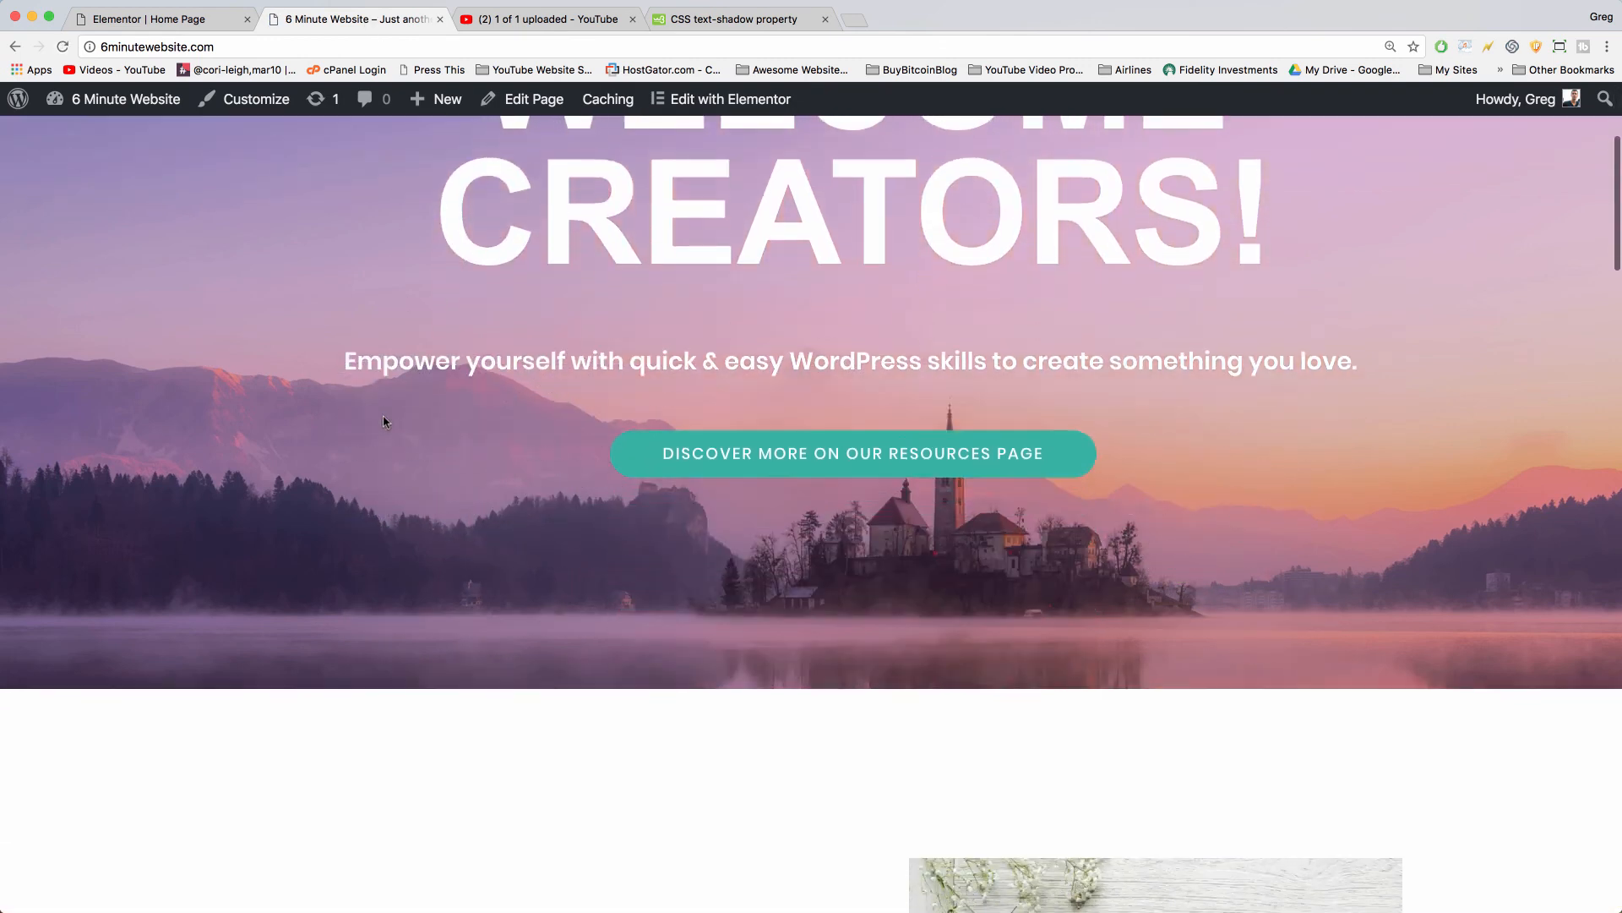
{"action": "scroll", "coordinate": [384, 421], "scroll_direction": "down", "scroll_amount": 2}
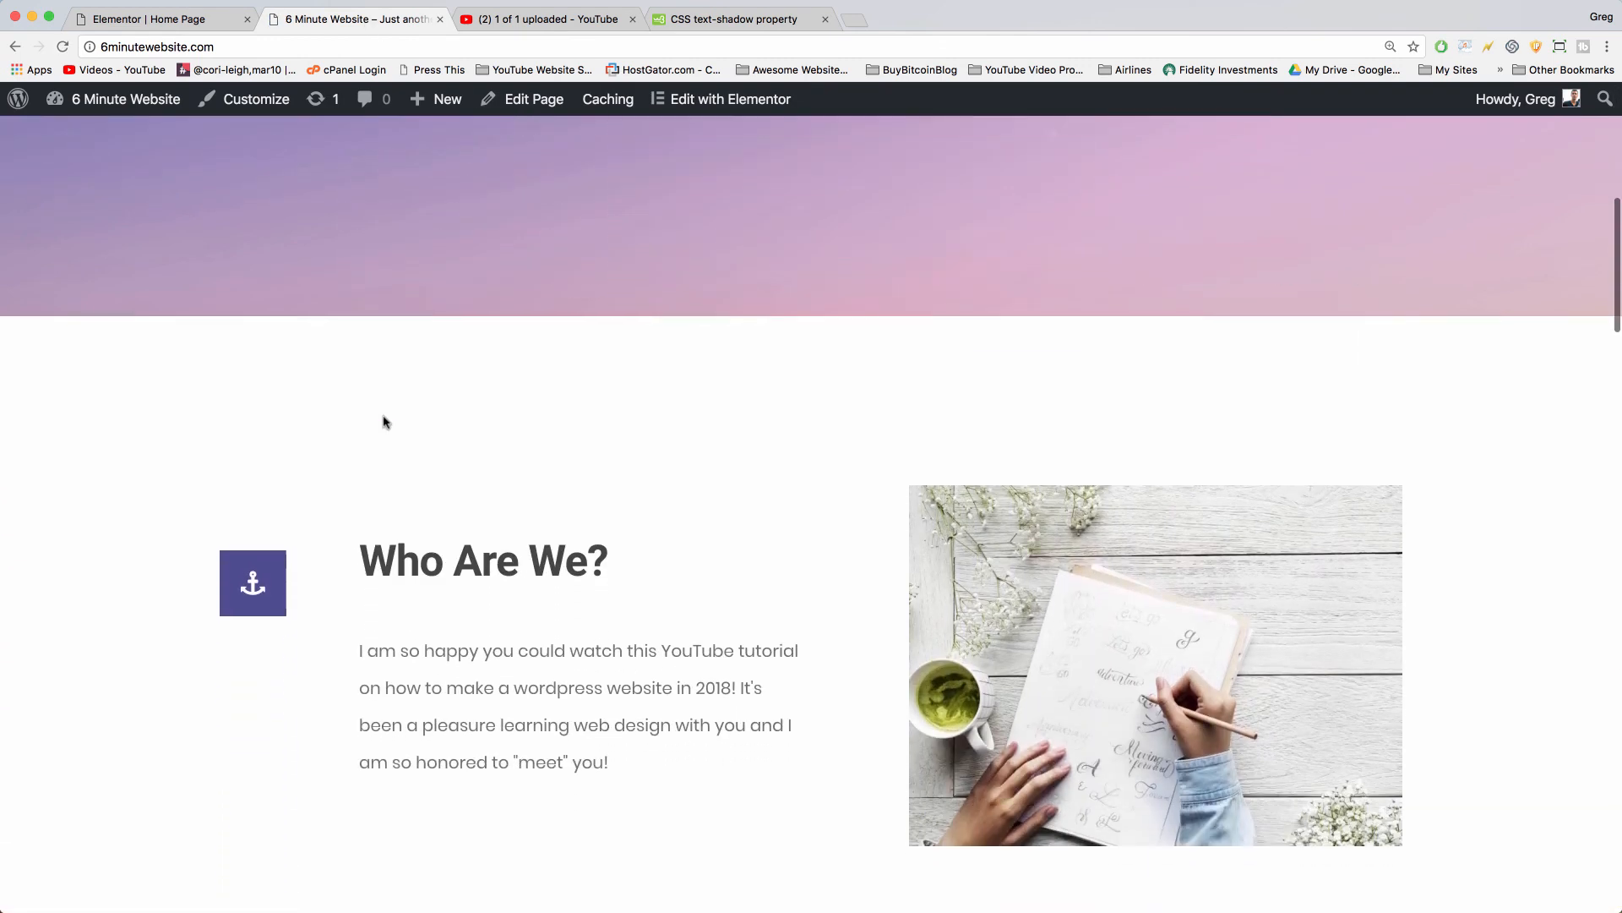
{"action": "scroll", "coordinate": [385, 421], "scroll_direction": "up", "scroll_amount": 3}
{"action": "scroll", "coordinate": [385, 421], "scroll_direction": "up", "scroll_amount": 2}
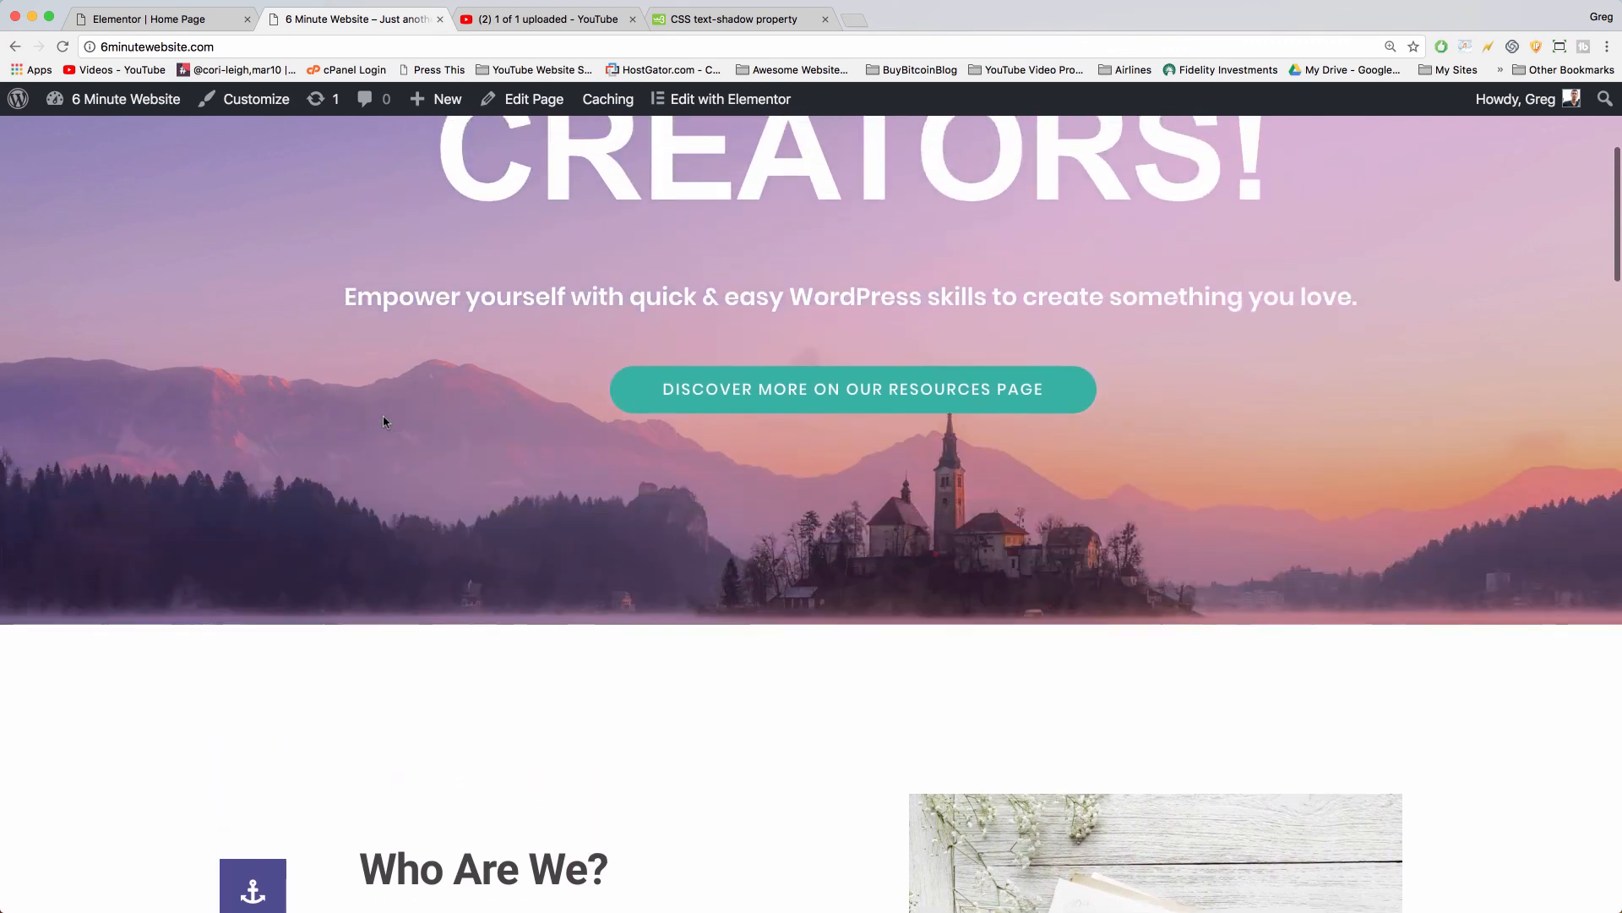
{"action": "scroll", "coordinate": [385, 422], "scroll_direction": "up", "scroll_amount": 2}
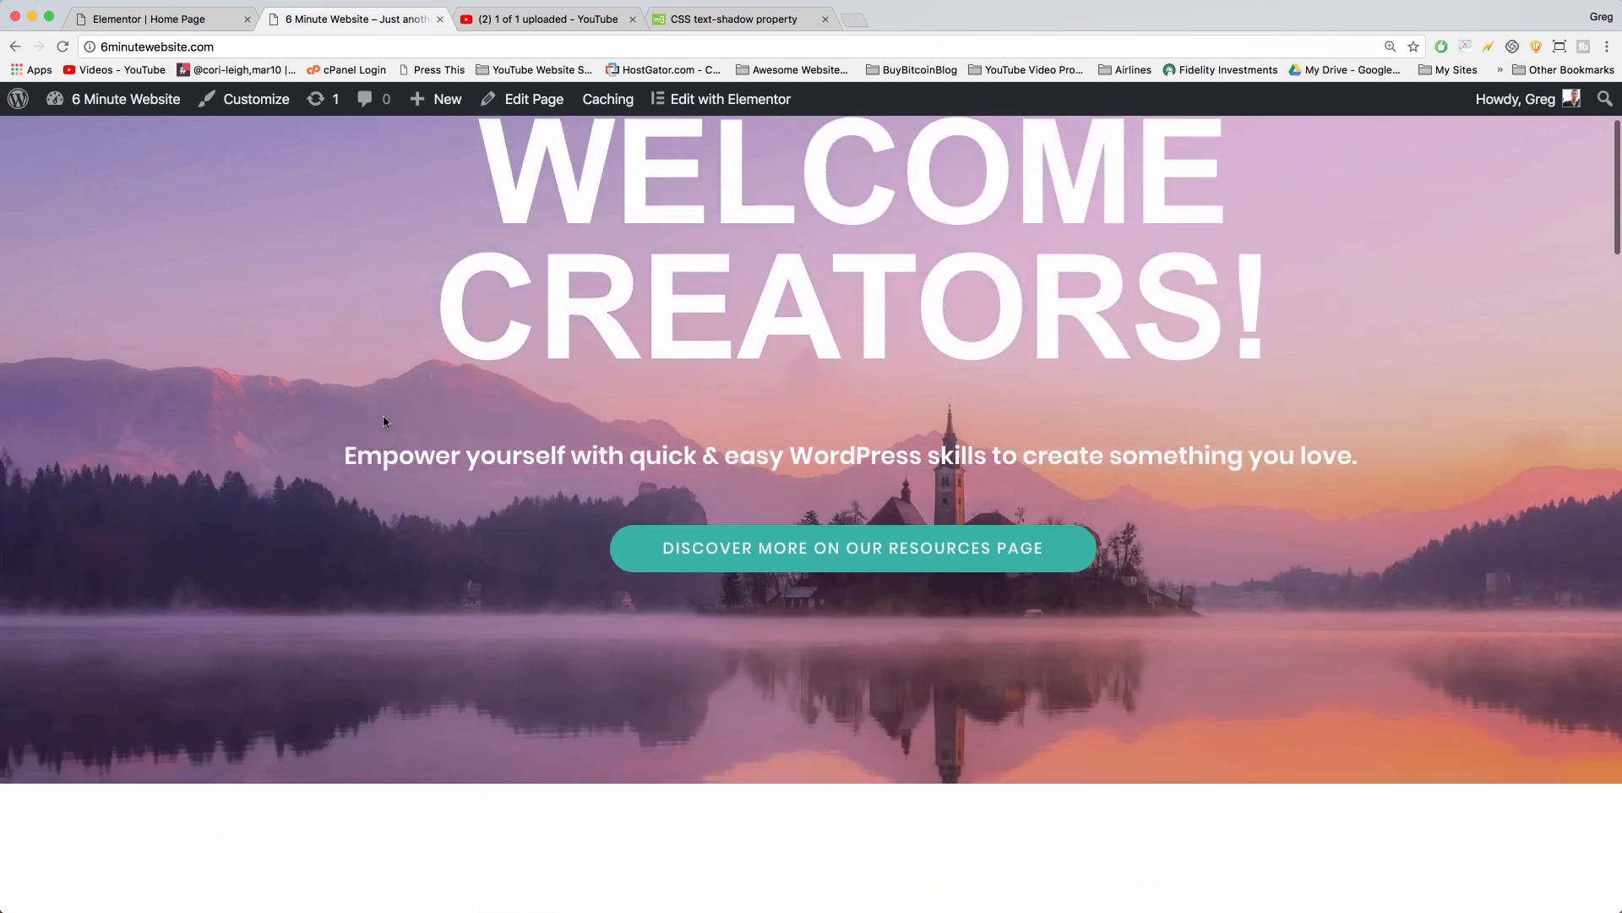
{"action": "scroll", "coordinate": [385, 422], "scroll_direction": "up", "scroll_amount": 2}
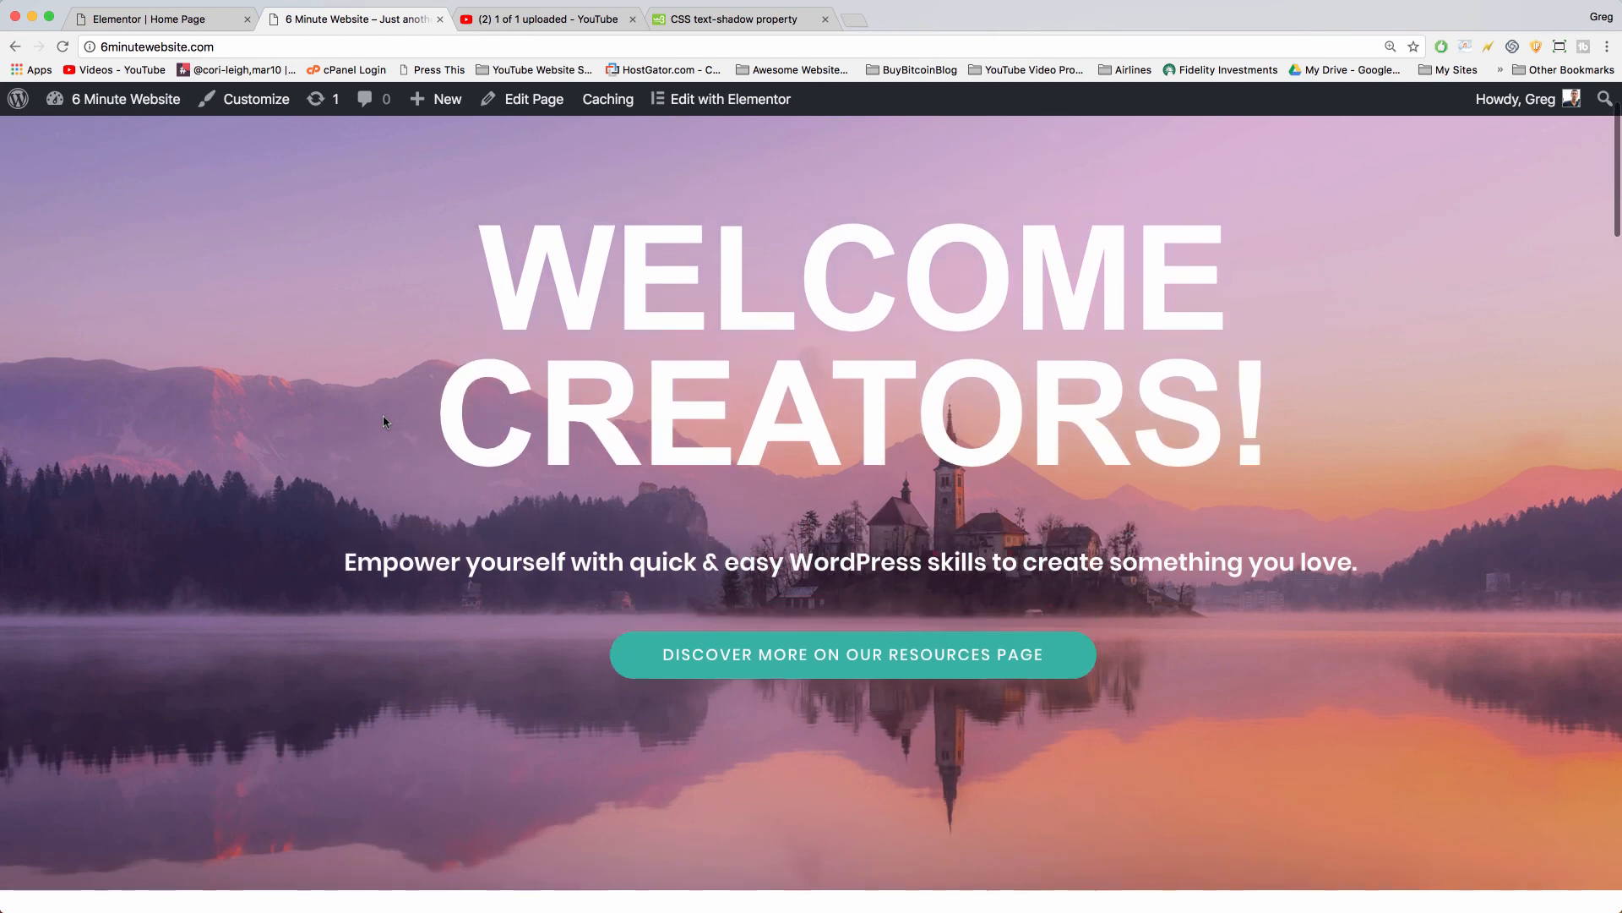
{"action": "scroll", "coordinate": [385, 422], "scroll_direction": "up", "scroll_amount": 2}
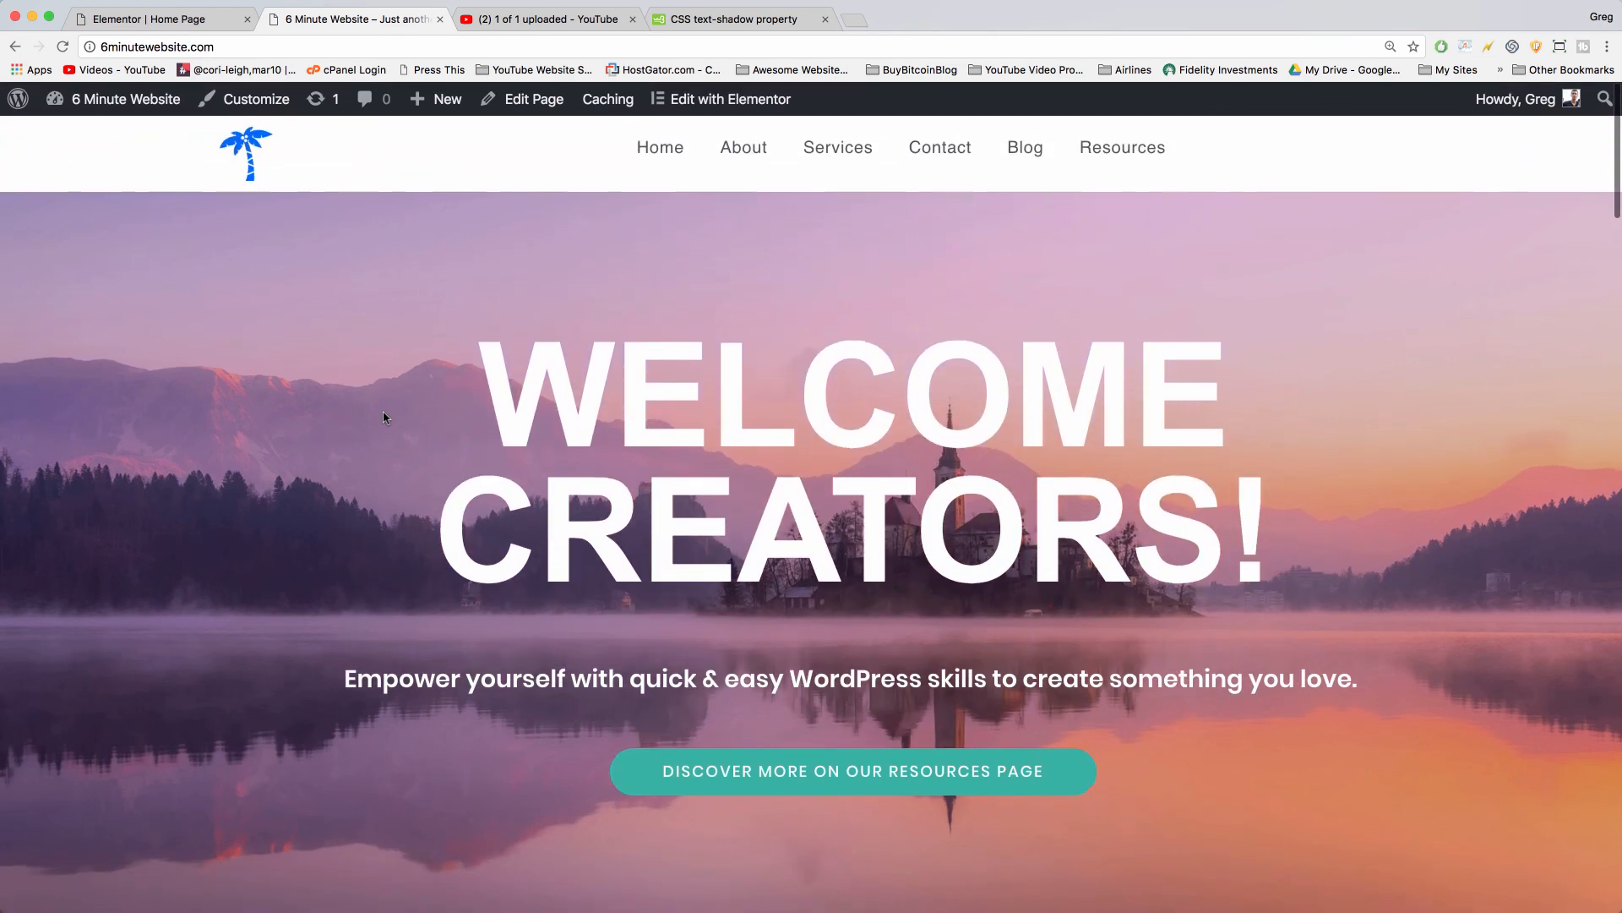